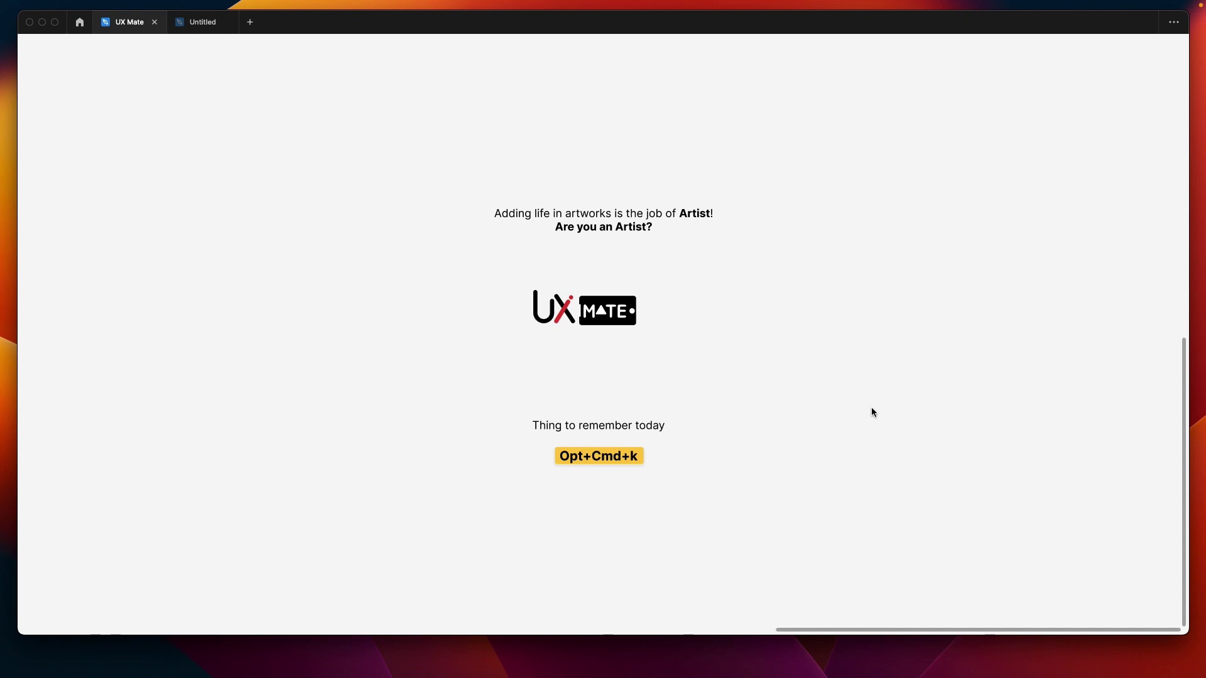
- In the Untitled file, draw a frame about 851 × 693 below the Animation frame, aligned with its left edge
left_click(196, 23)
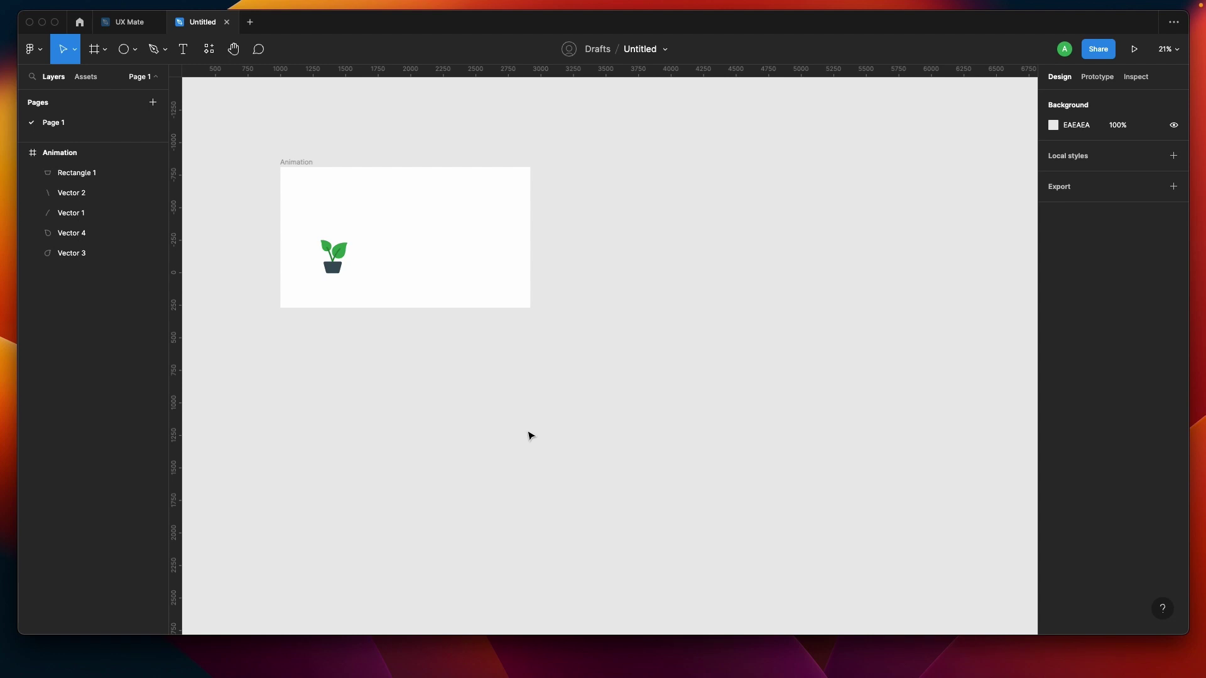
scroll(530, 434, "left", 3)
scroll(530, 433, "down", 2)
scroll(415, 371, "up", 5)
scroll(415, 371, "left", 1)
scroll(414, 371, "down", 1)
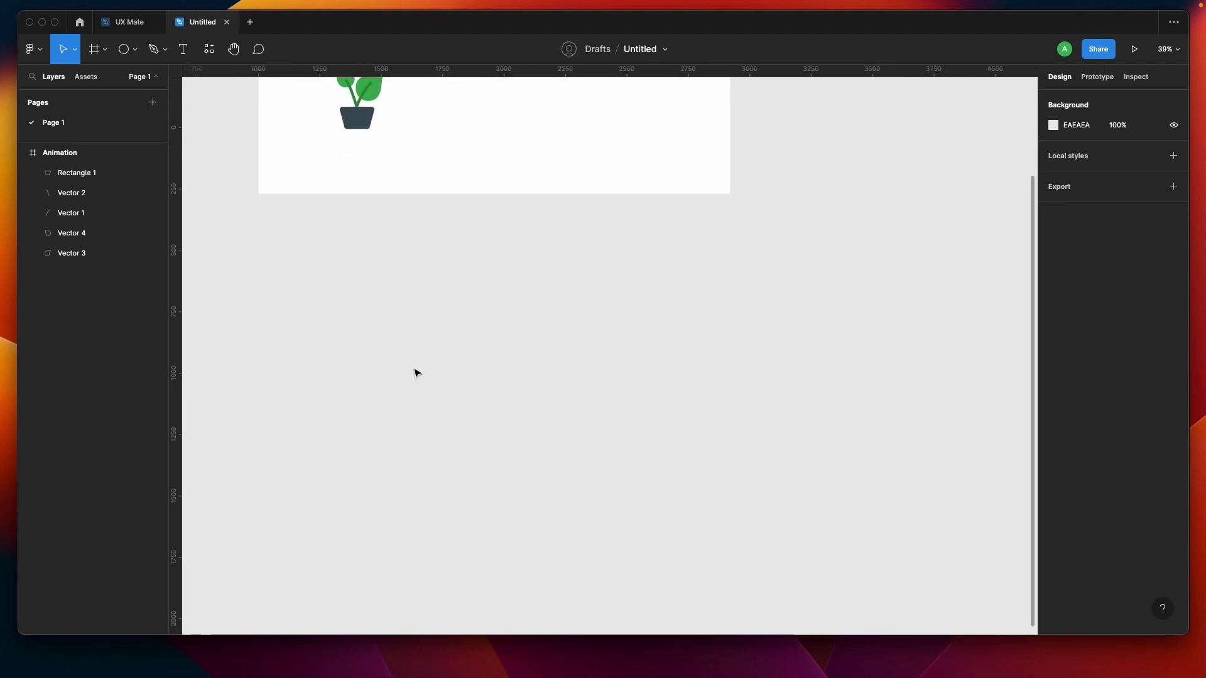
left_click(95, 50)
mouse_move(267, 232)
left_mouse_down()
mouse_move(539, 347)
mouse_move(463, 385)
mouse_move(476, 401)
left_mouse_up()
left_click_drag(284, 228, 275, 228)
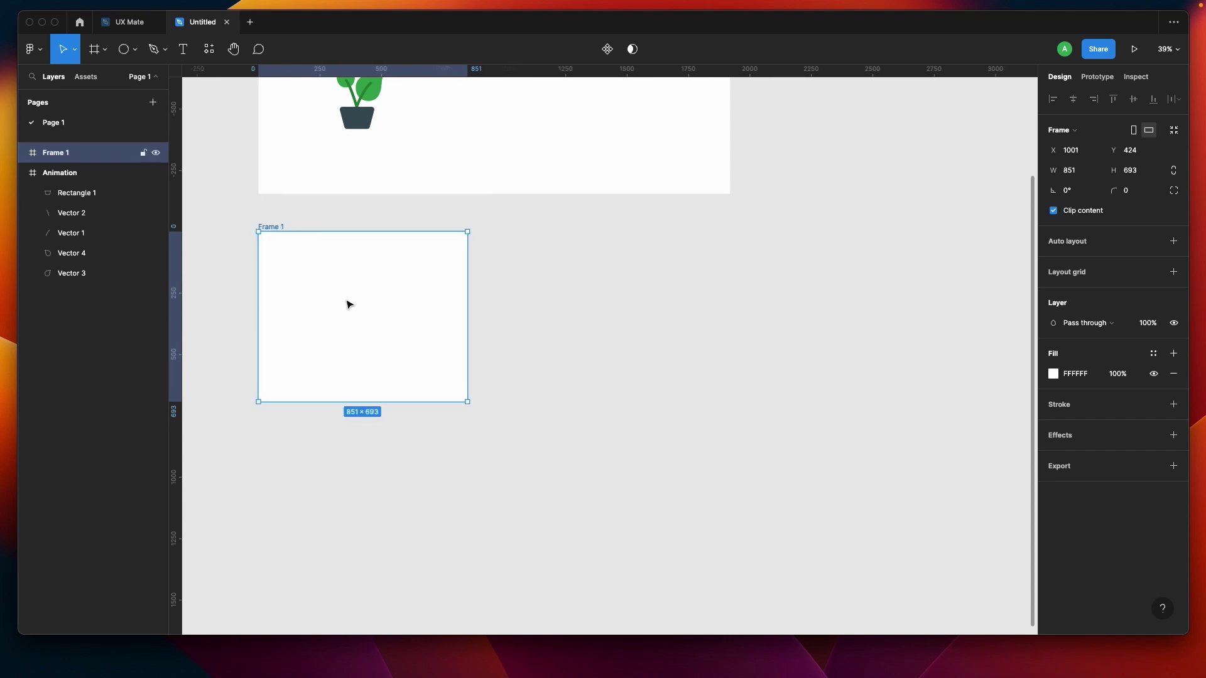
- Draw a circle about 391 × 391 in the new frame and cut a wedge by reducing its arc sweep to about 90%
key("o")
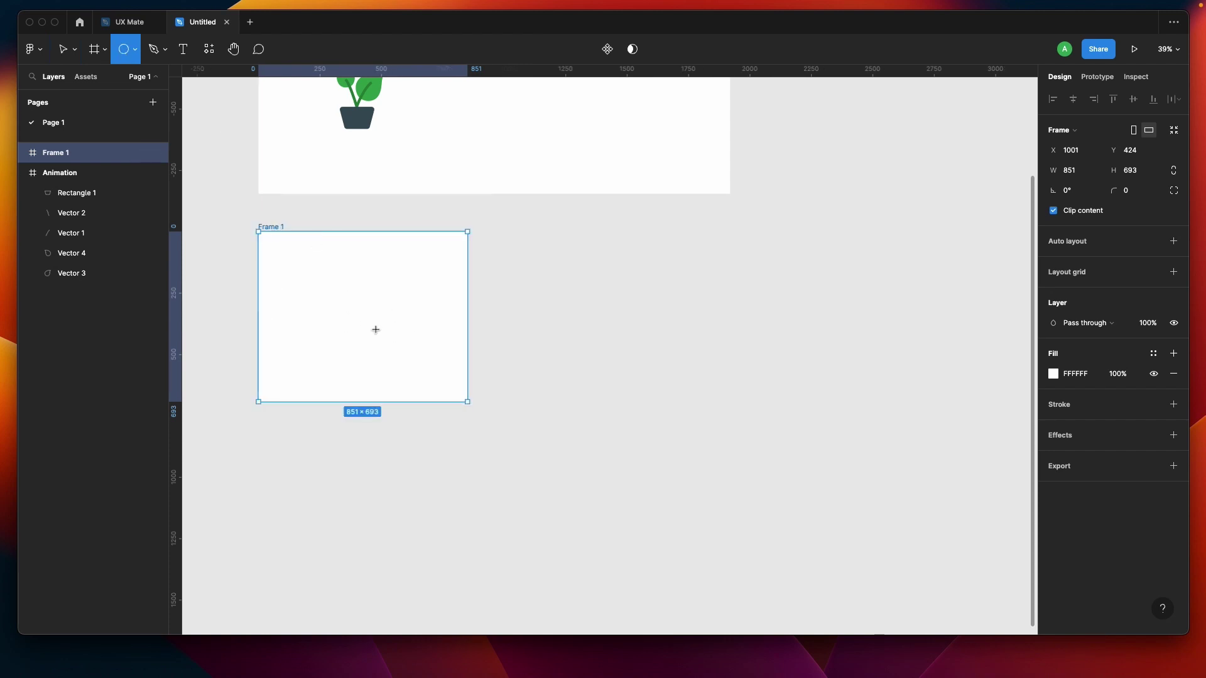
left_click_drag(305, 275, 400, 365)
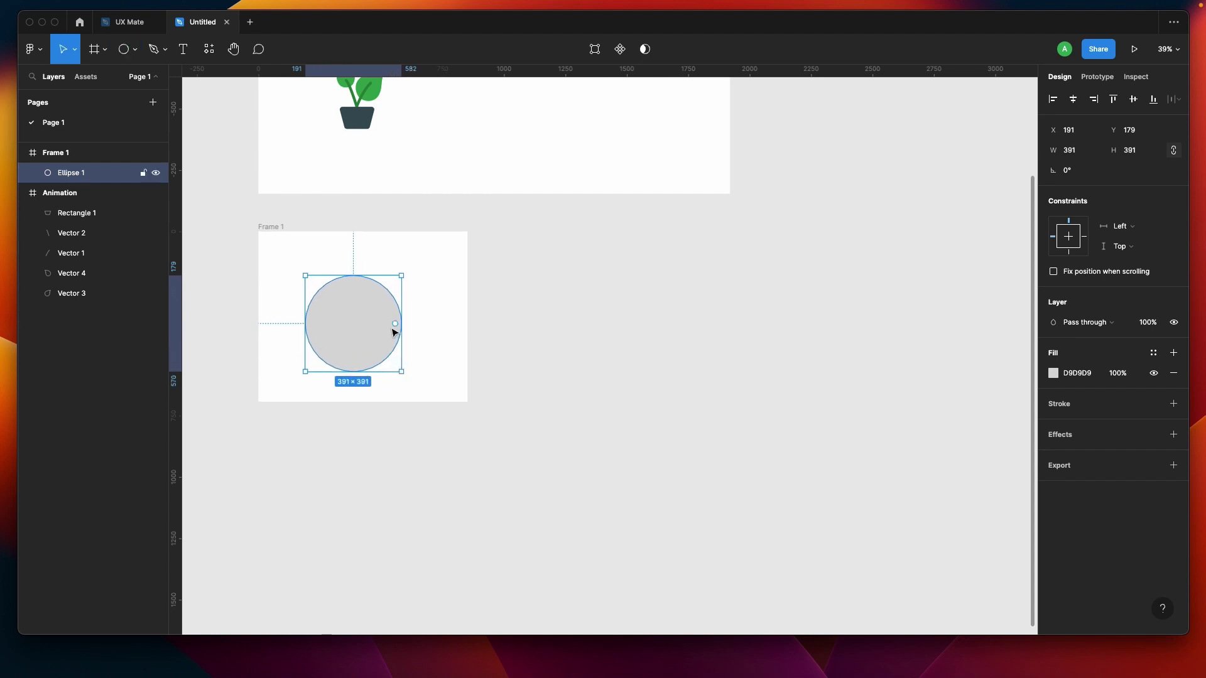
mouse_move(395, 323)
left_mouse_down()
mouse_move(398, 312)
mouse_move(368, 296)
mouse_move(385, 307)
left_mouse_up()
left_click(517, 293)
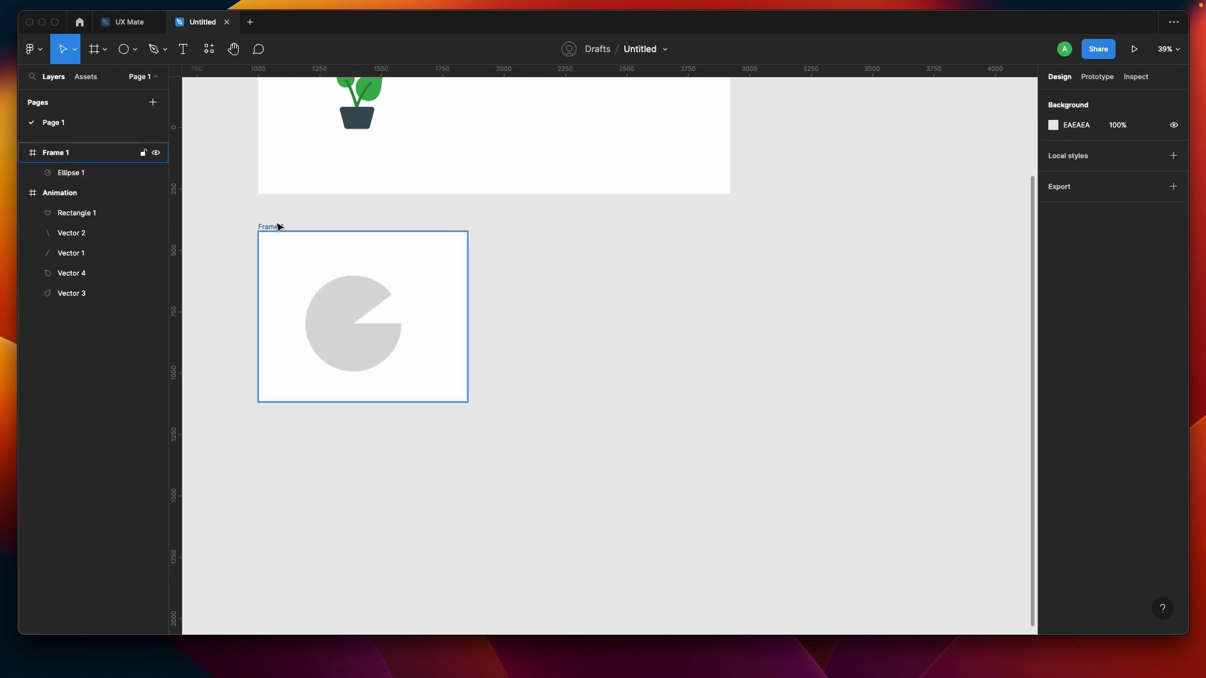
left_click(279, 227)
key("Escape")
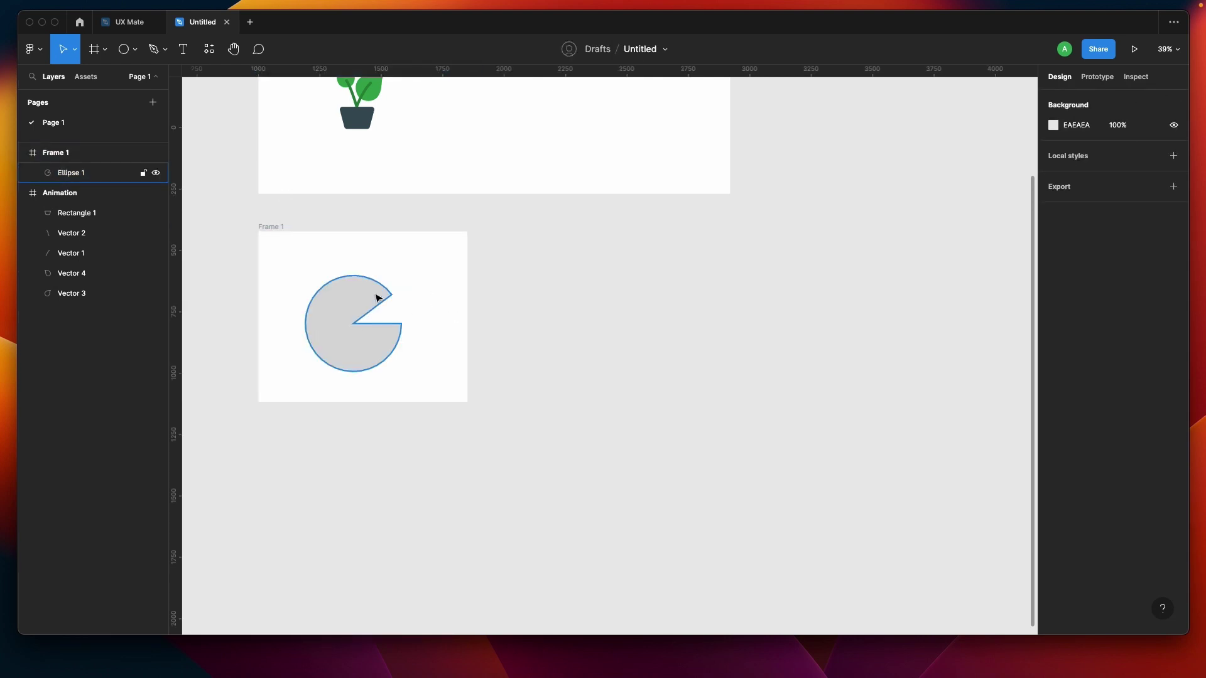
left_click(346, 313)
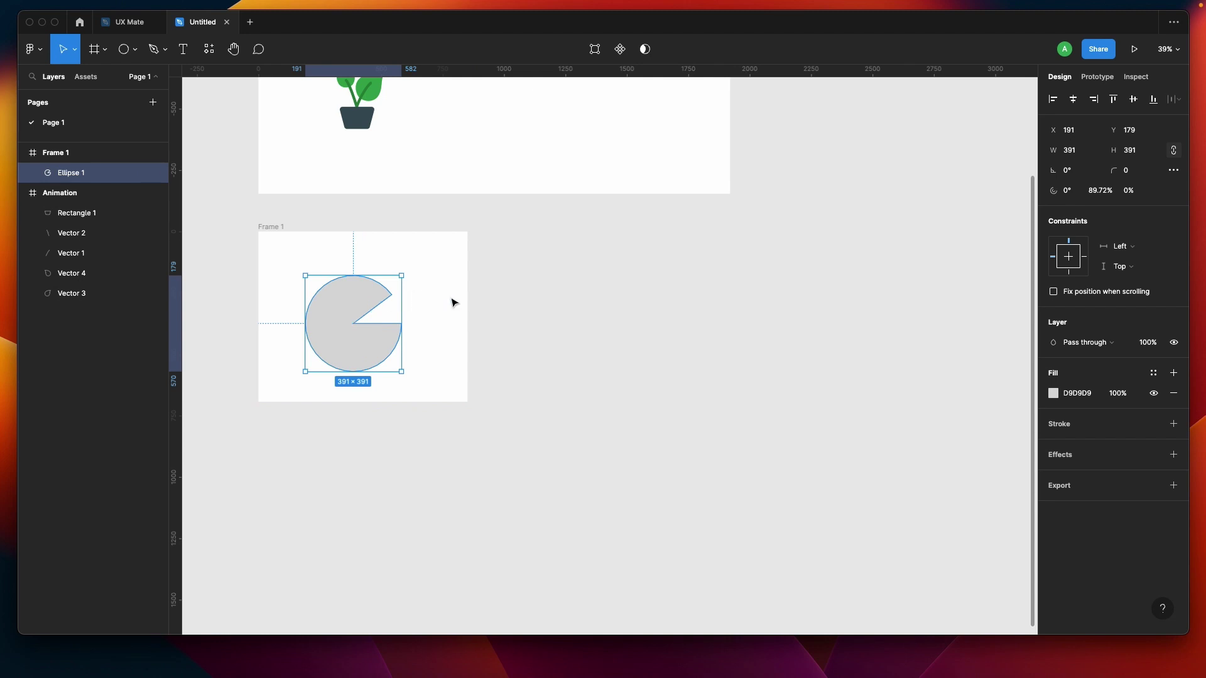
left_click(512, 305)
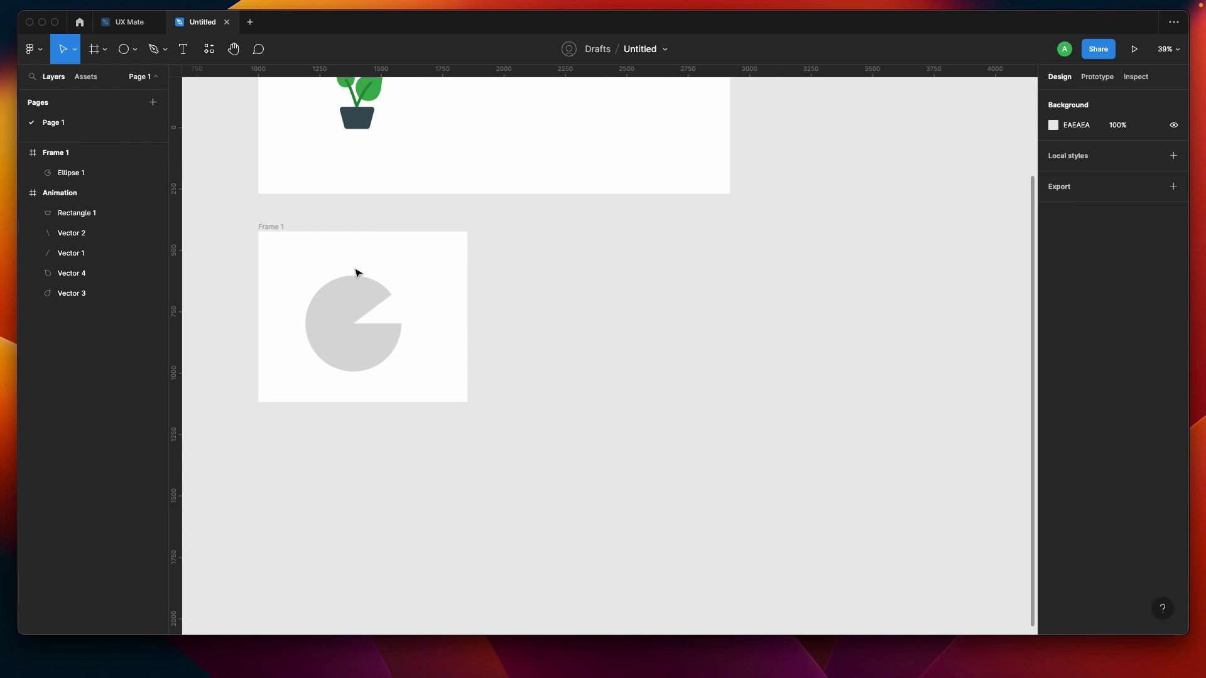
left_click(281, 229)
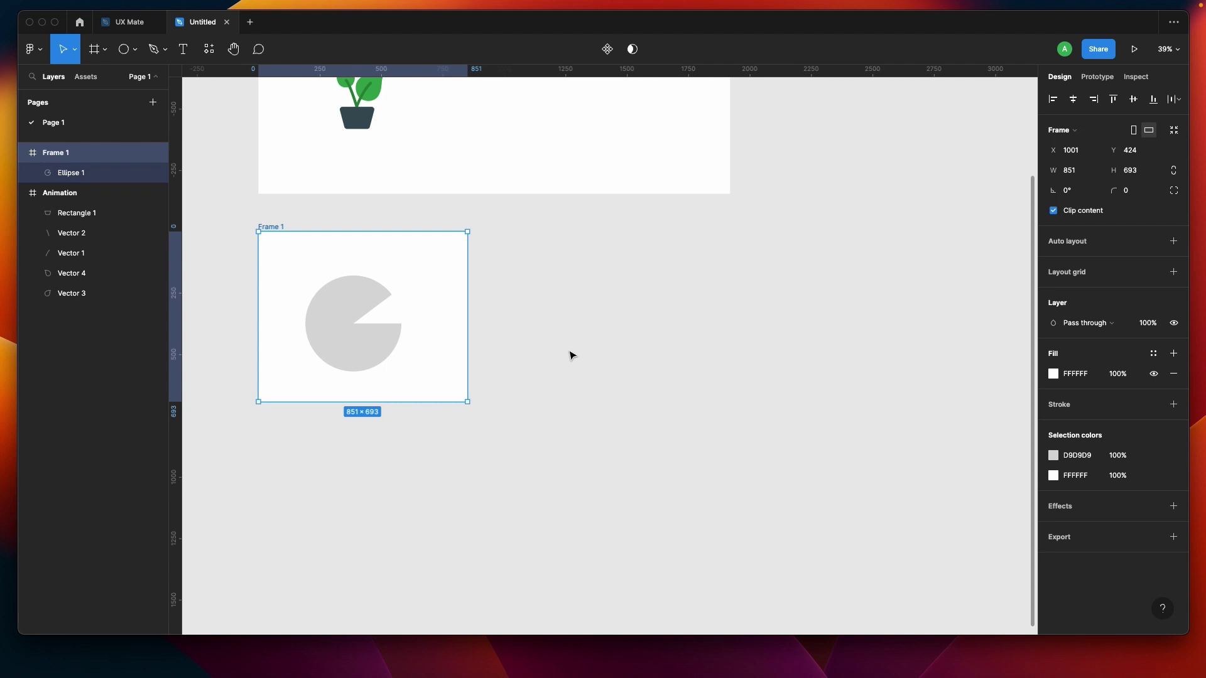
left_click(281, 229)
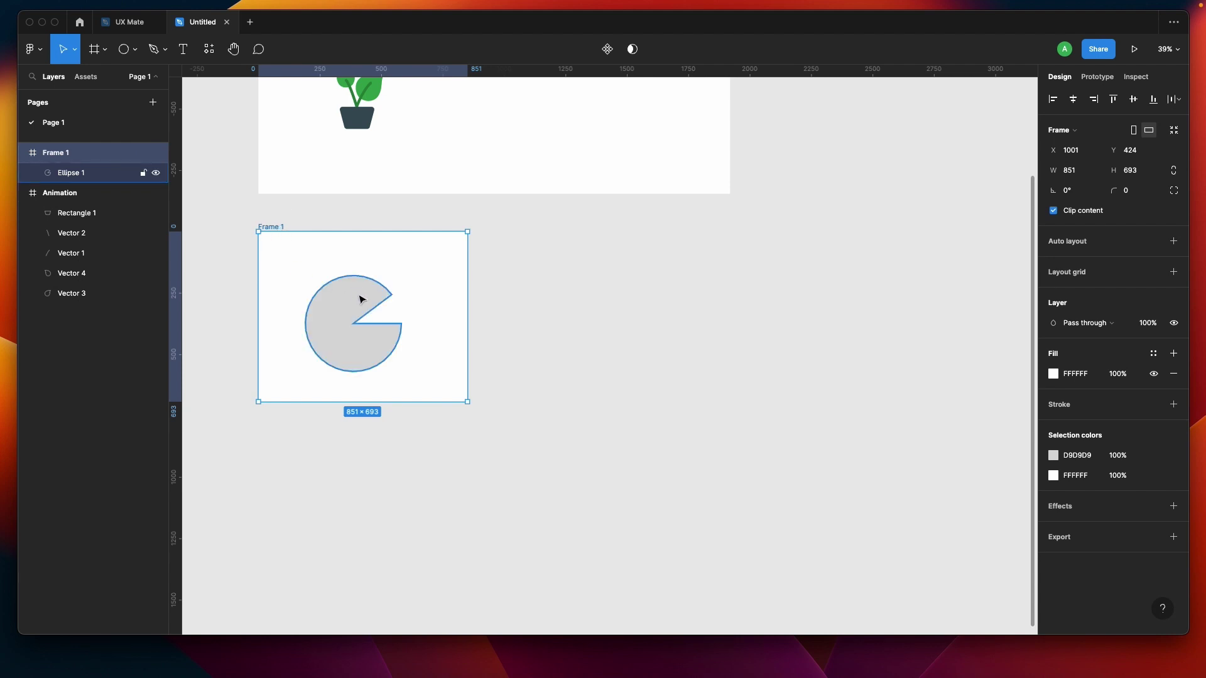
left_click(362, 301)
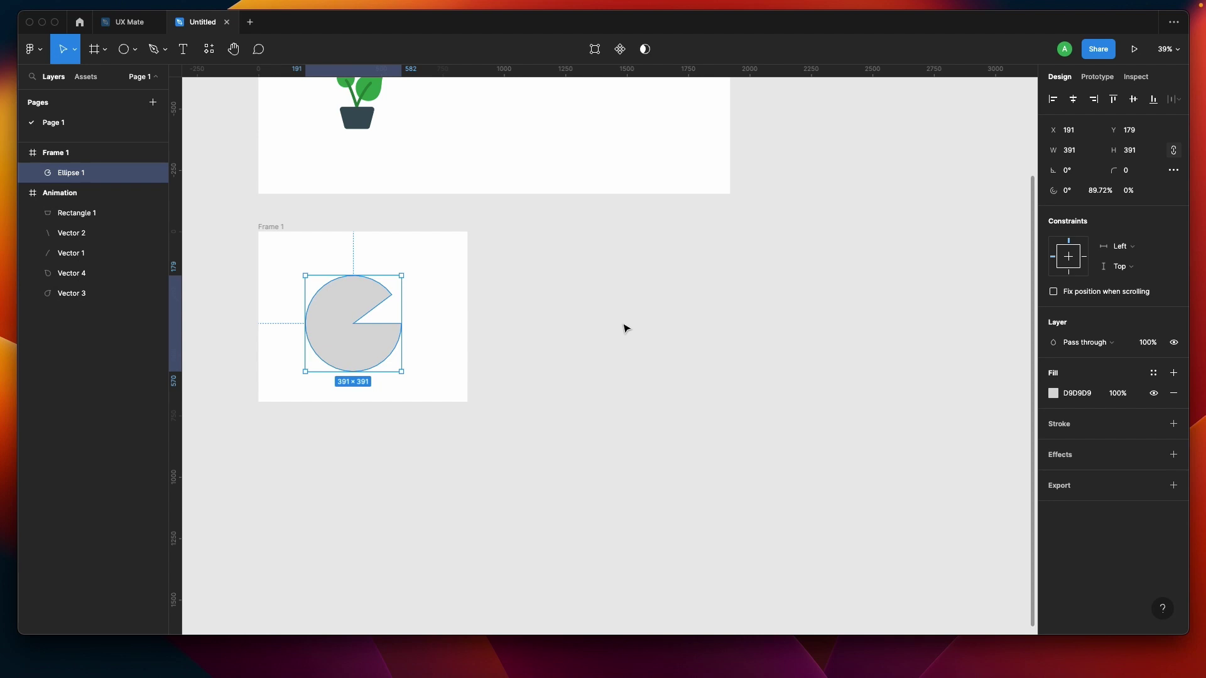
- Duplicate Frame 1 with its pie shape and place the copy beside it at the same height
left_click(261, 225)
left_click(236, 230)
left_click(277, 228)
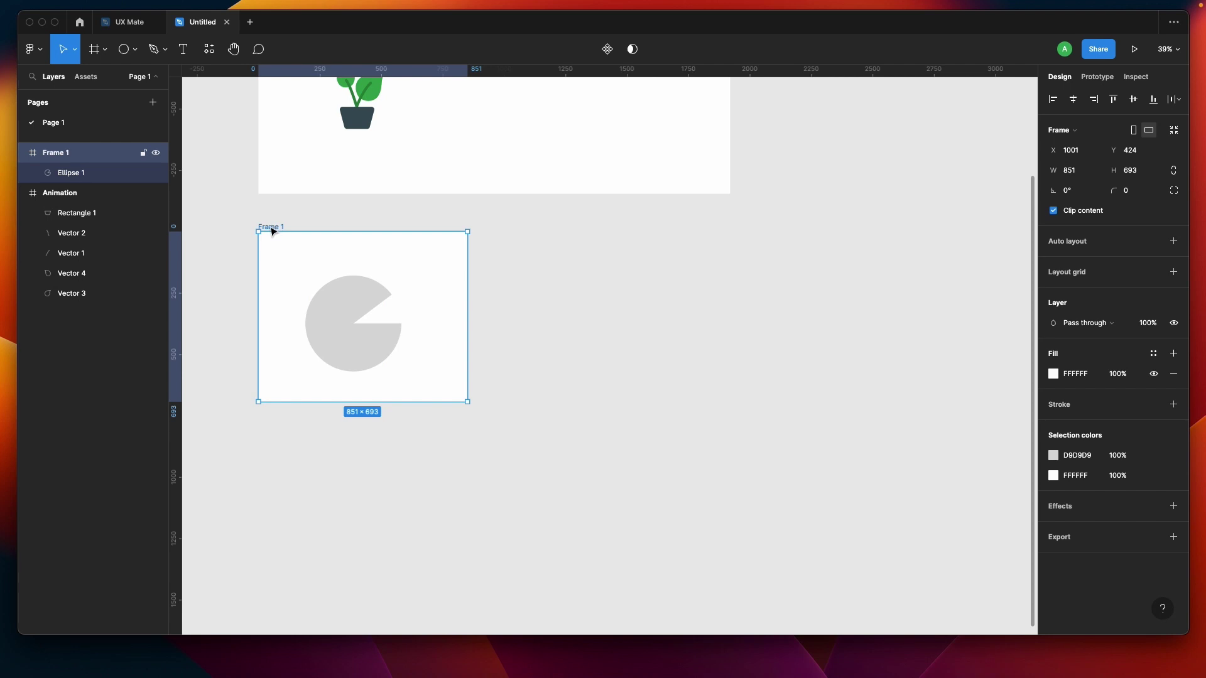
left_click_drag(276, 229, 529, 248)
left_click(277, 230)
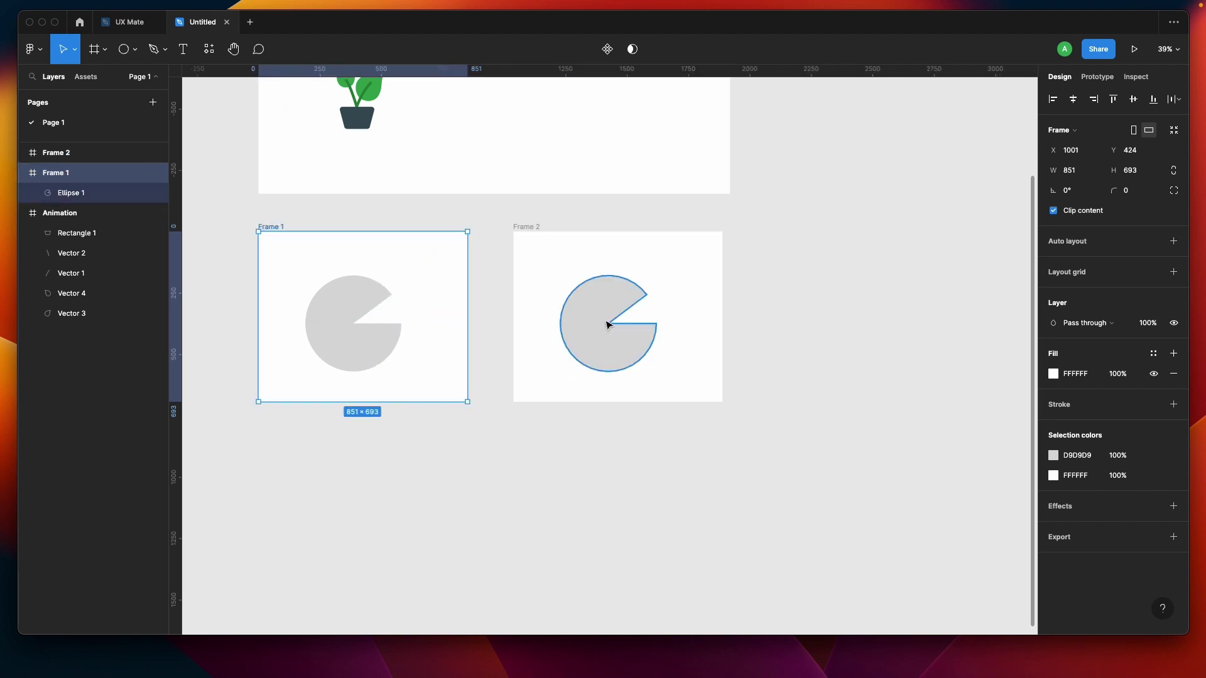
- Rotate the pie shape in Frame 2 to about -60°
left_click(608, 325)
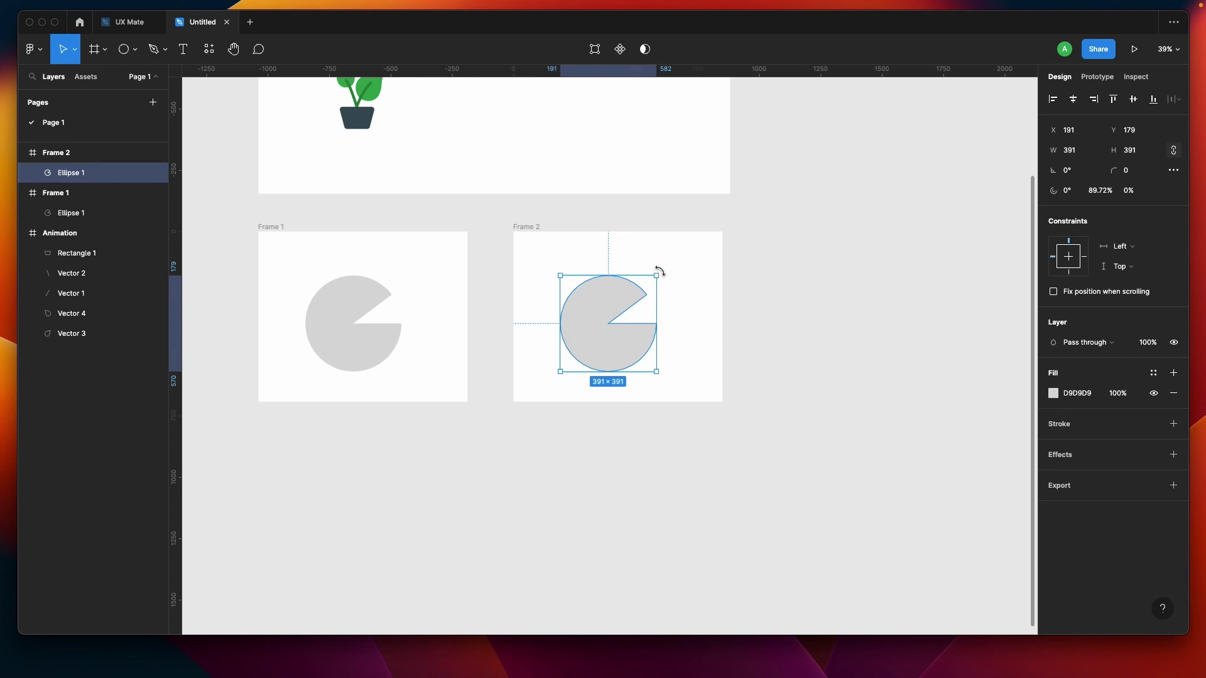
left_click_drag(660, 272, 666, 275)
left_click_drag(677, 288, 679, 341)
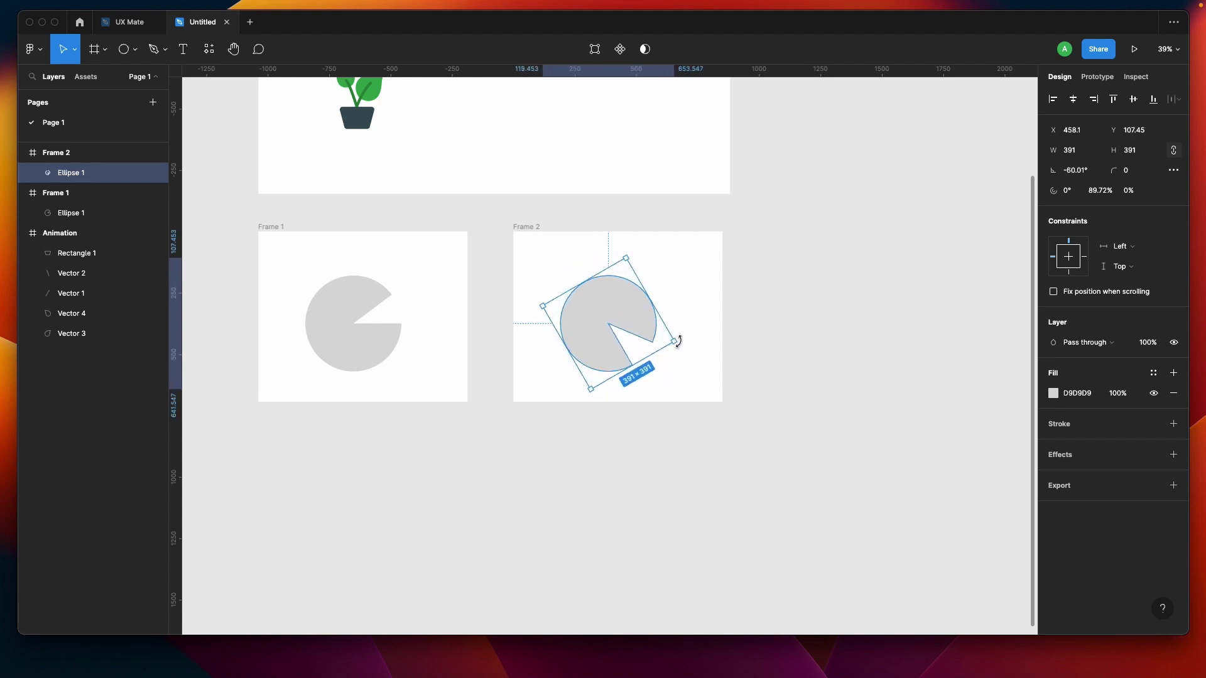
left_click(277, 225)
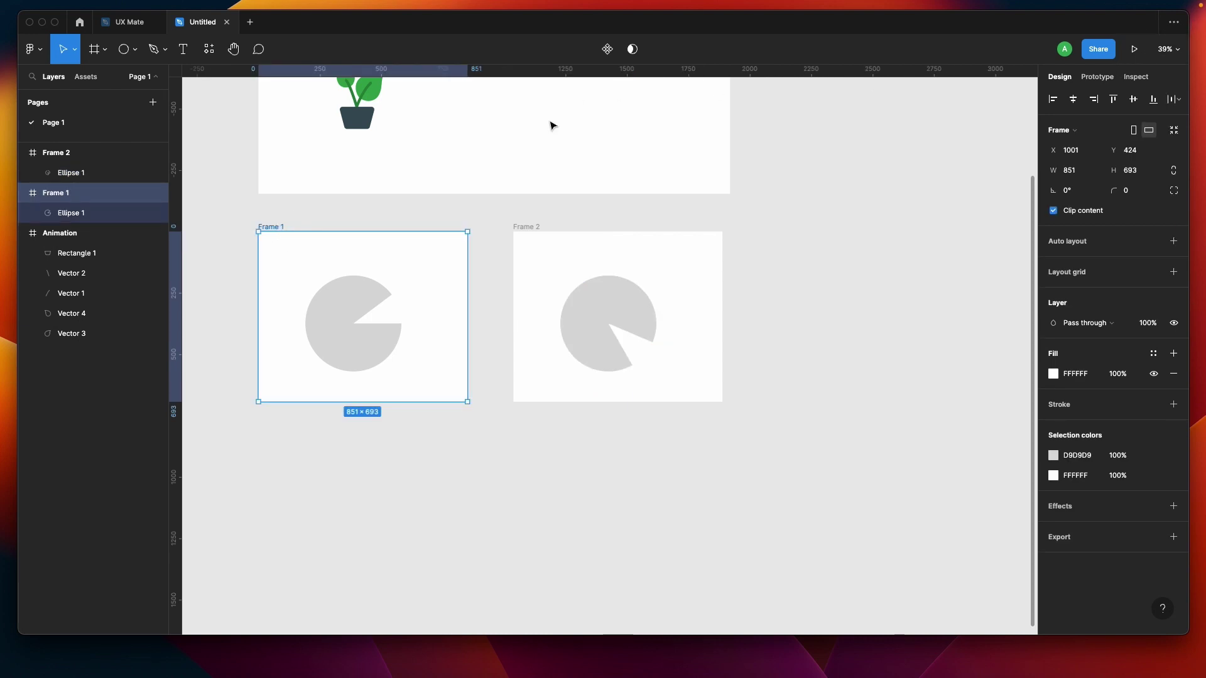
left_click(333, 287)
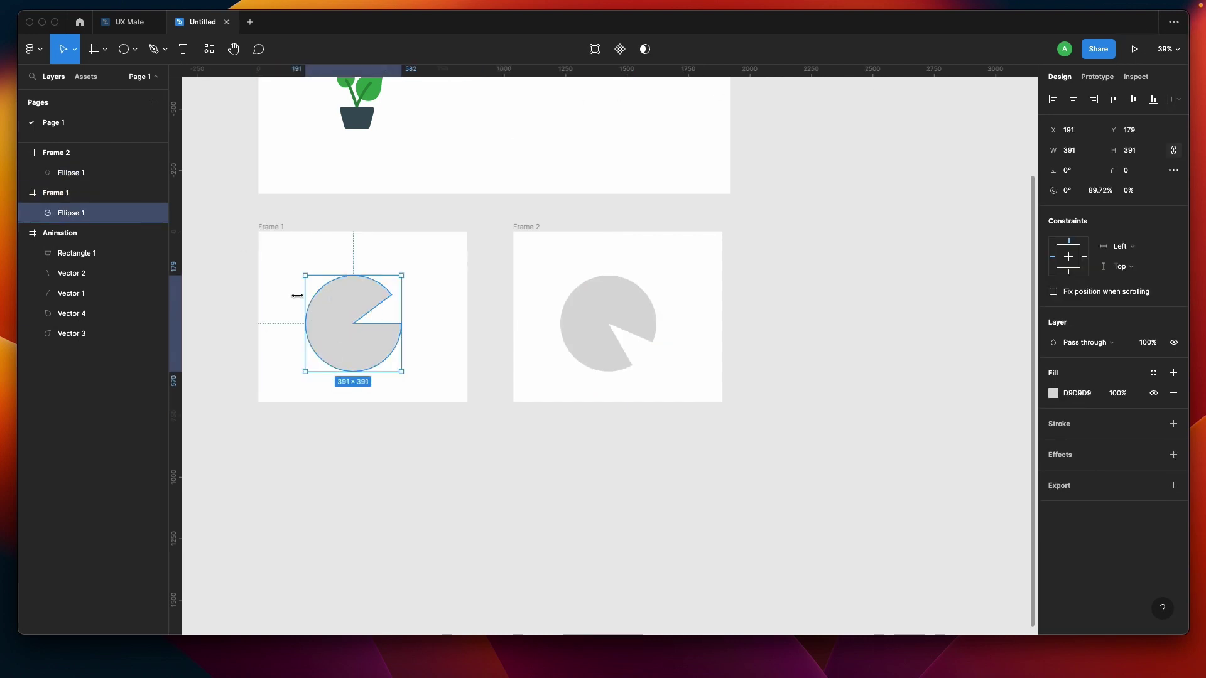
left_click(631, 302)
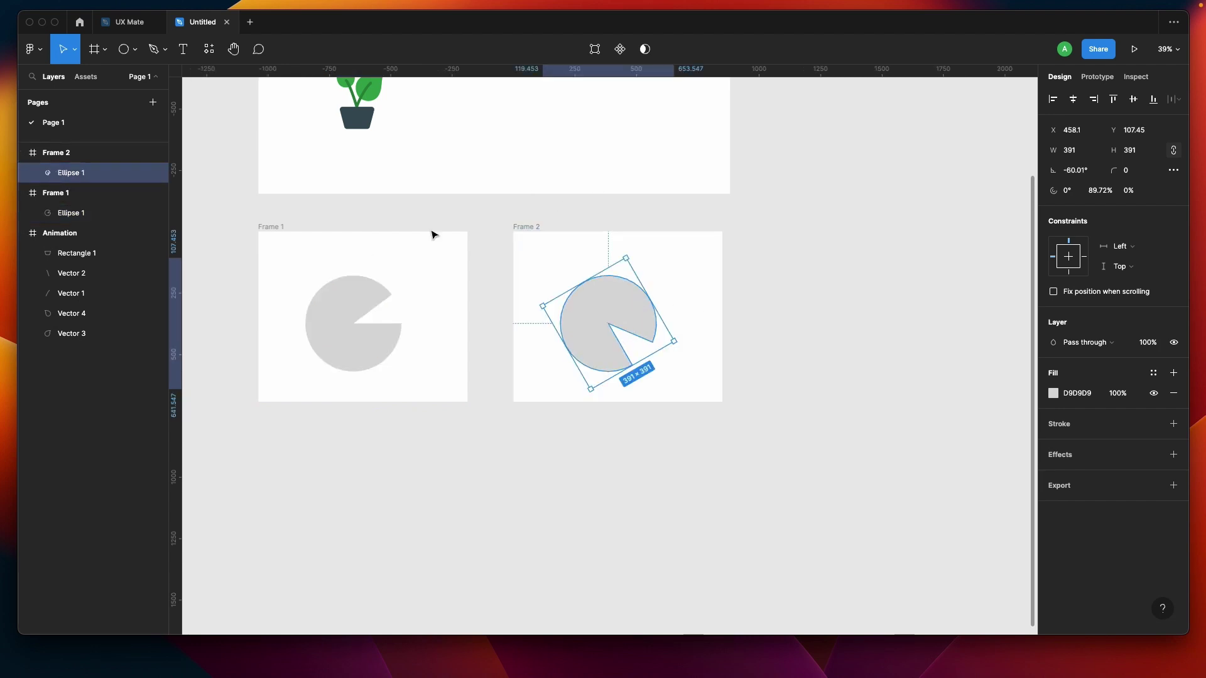
- Connect Frame 1 to Frame 2 with an On click, Navigate to interaction that uses Smart animate
left_click(280, 230)
key("shift+e")
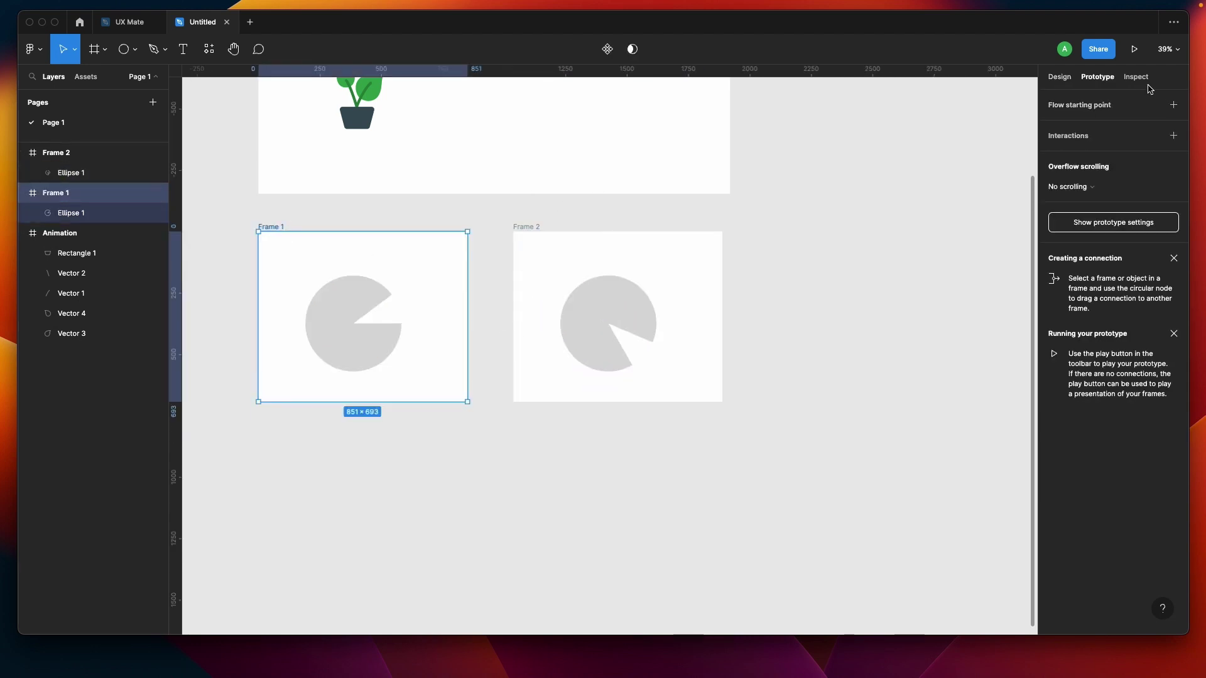
left_click_drag(467, 317, 563, 320)
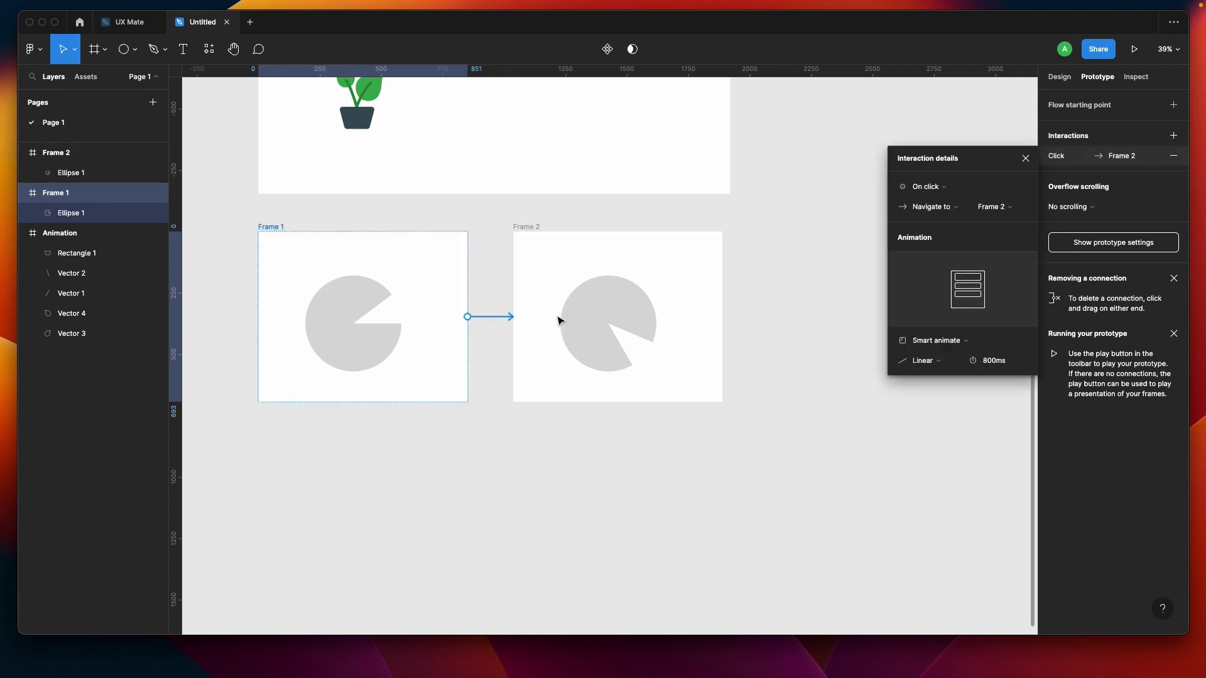
left_click(943, 191)
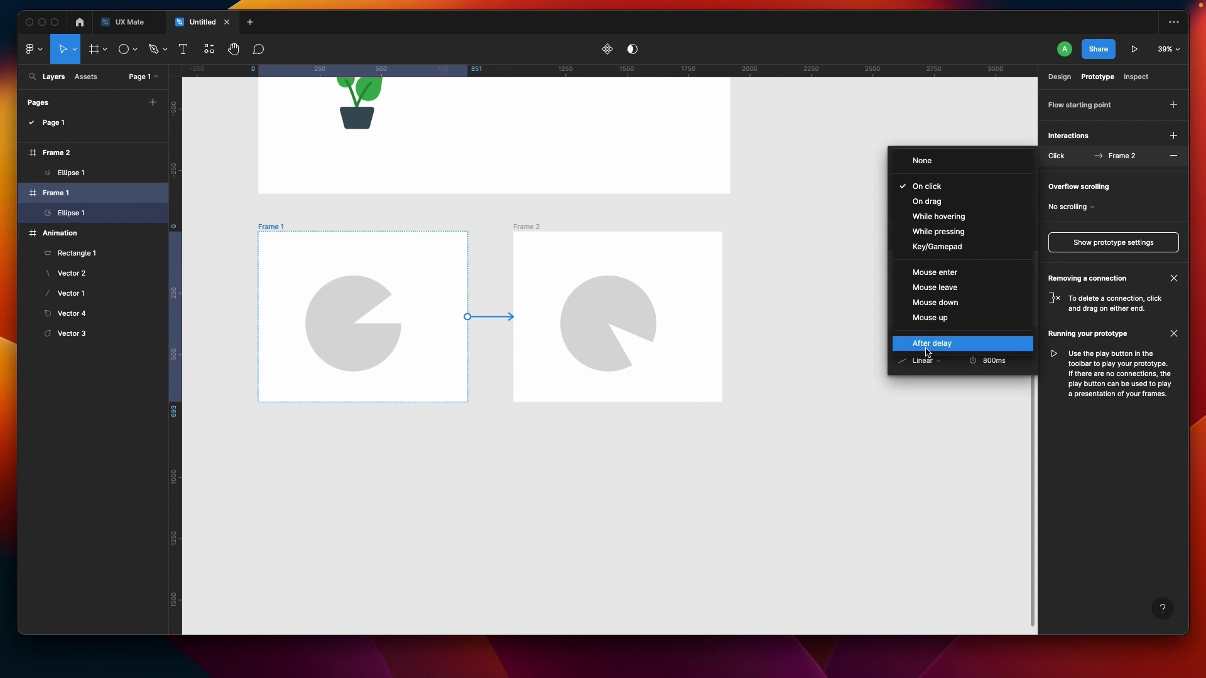
left_click(952, 191)
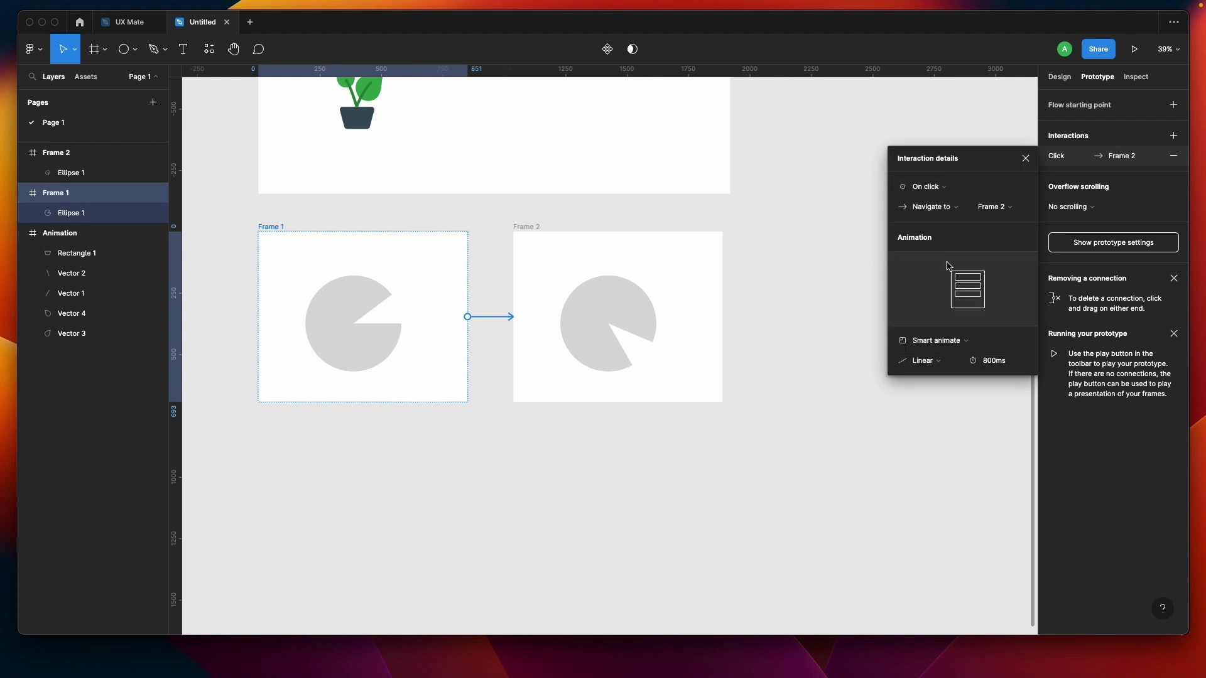
left_click(947, 344)
left_click(940, 346)
left_click(958, 343)
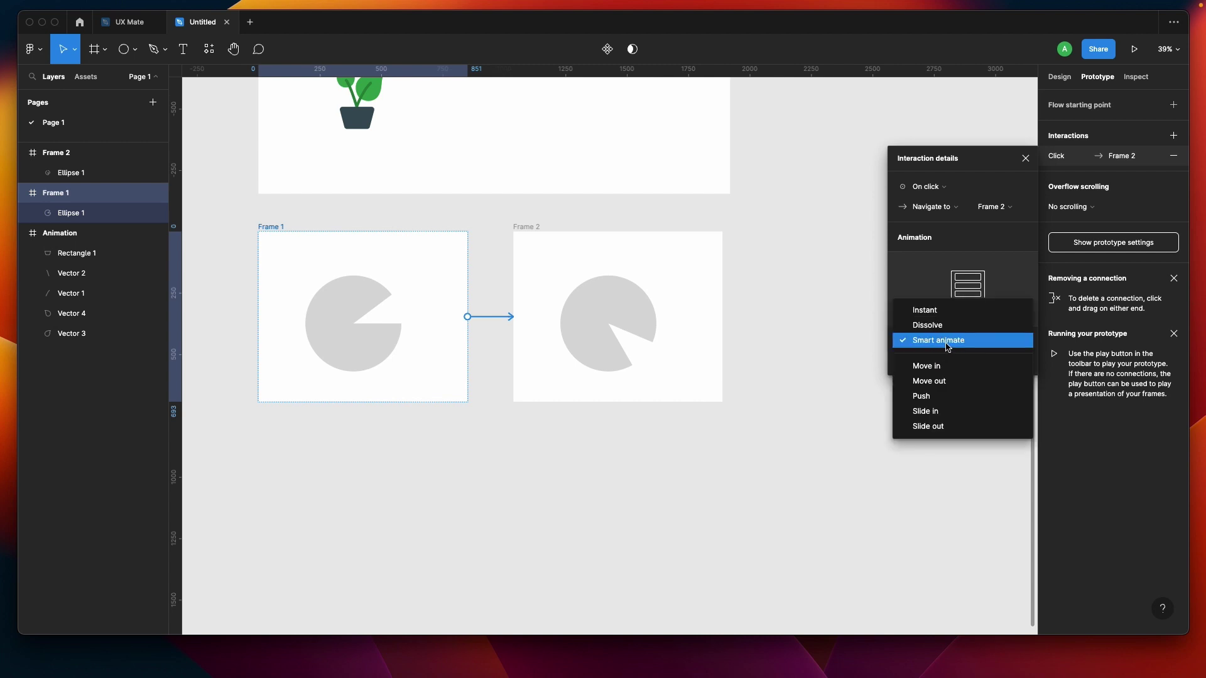
left_click(948, 347)
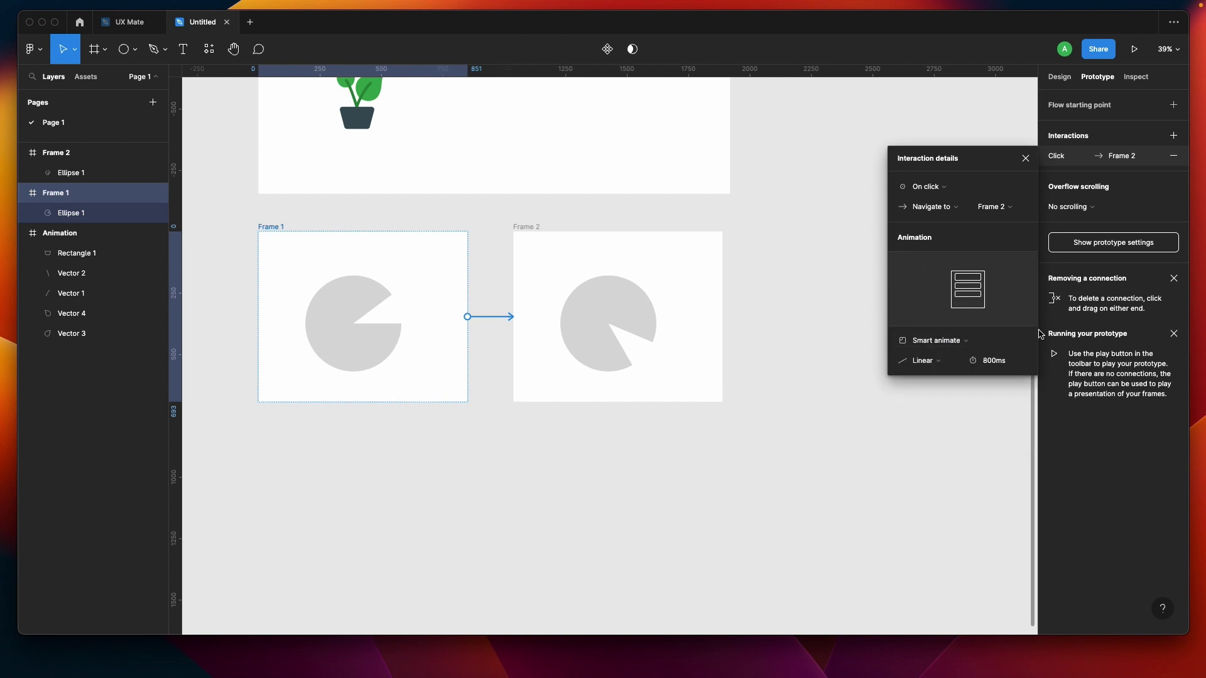
- Set the duration of the Smart animate transition from Frame 1 to Frame 2 to 1000 ms
left_click(1015, 367)
type("1000m")
type("s")
key("Return")
left_click(318, 326)
left_click(1068, 80)
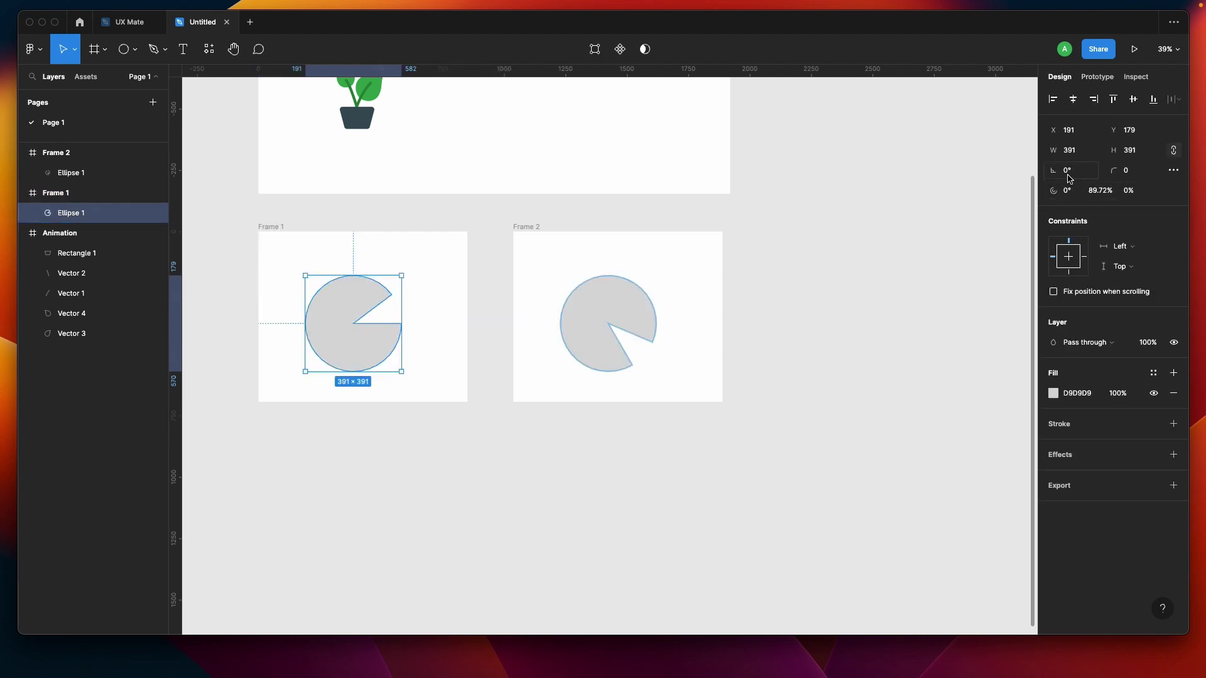
left_click(616, 300)
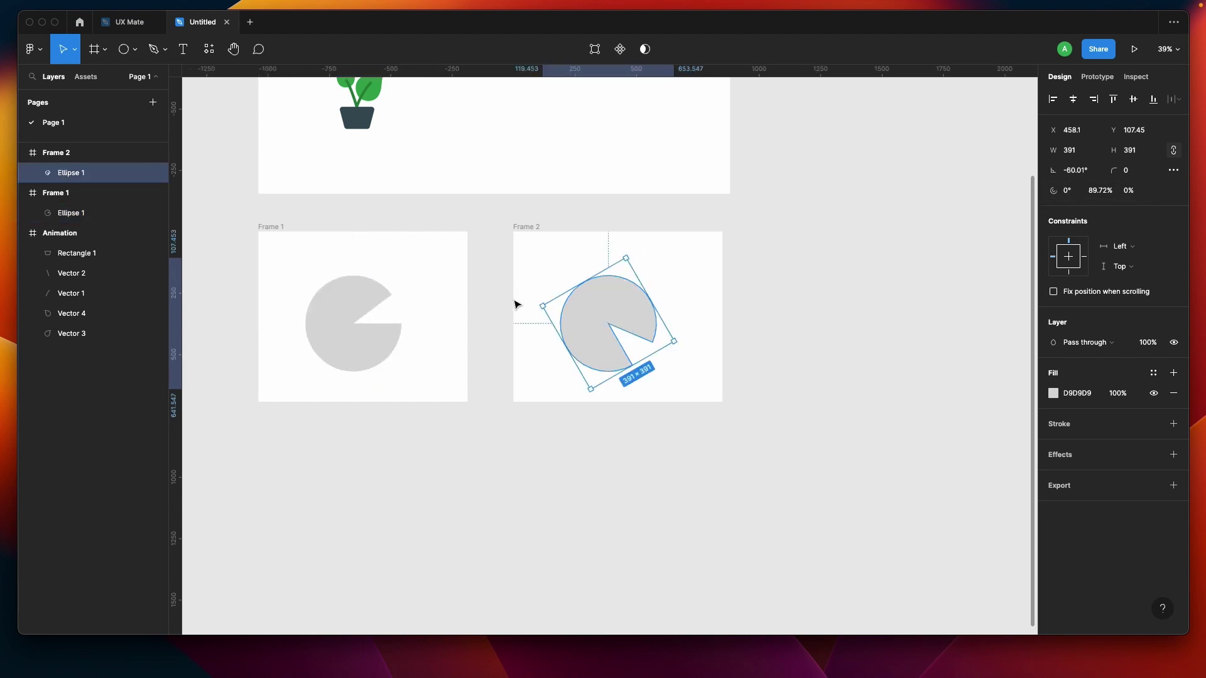
- Add a prototype flow starting point to Frame 1
left_click(273, 232)
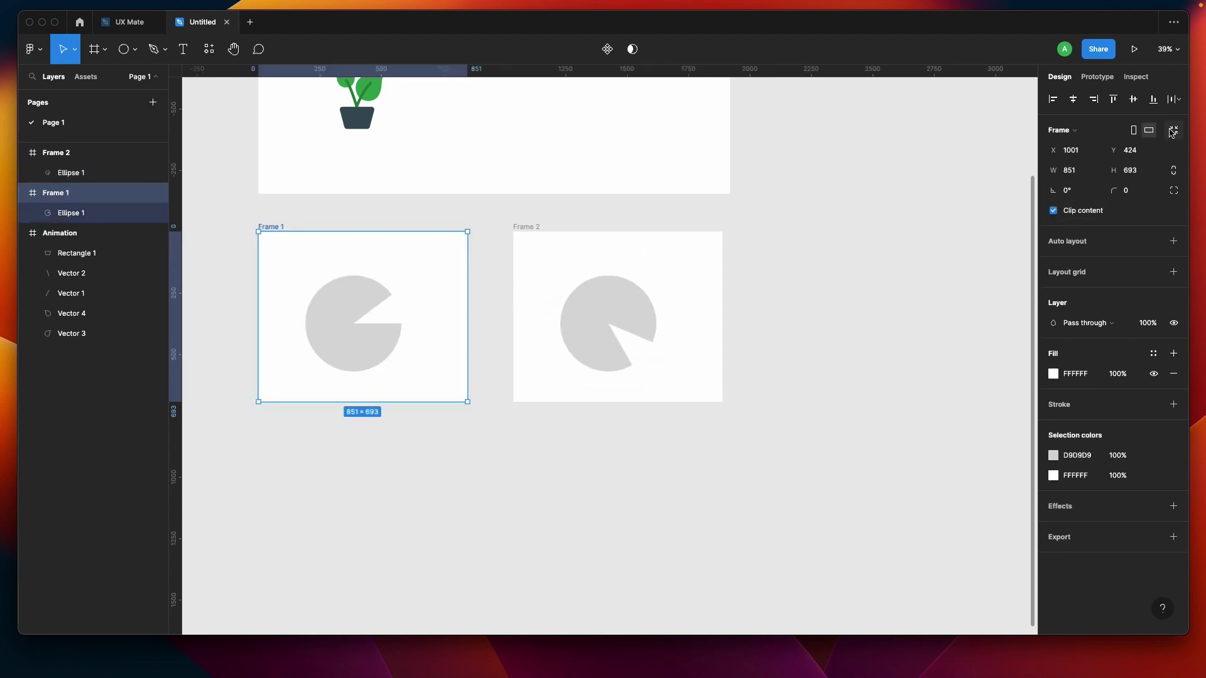
left_click(1098, 77)
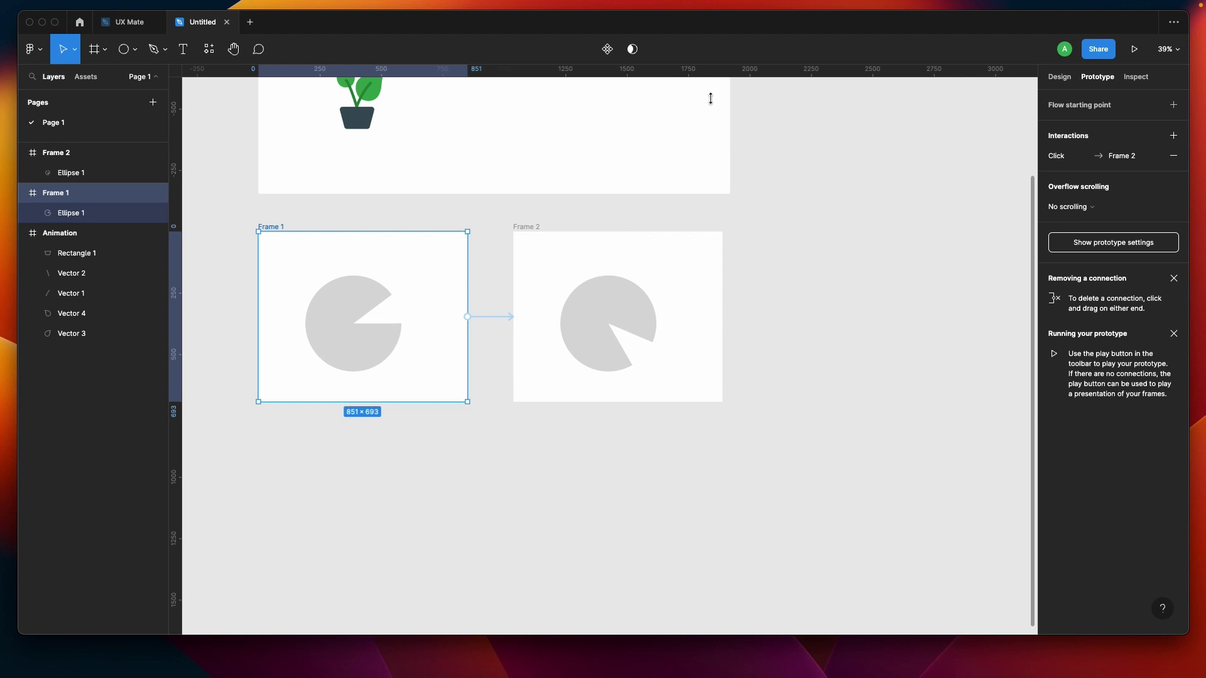
left_click(1059, 77)
left_click(1095, 77)
left_click(1171, 105)
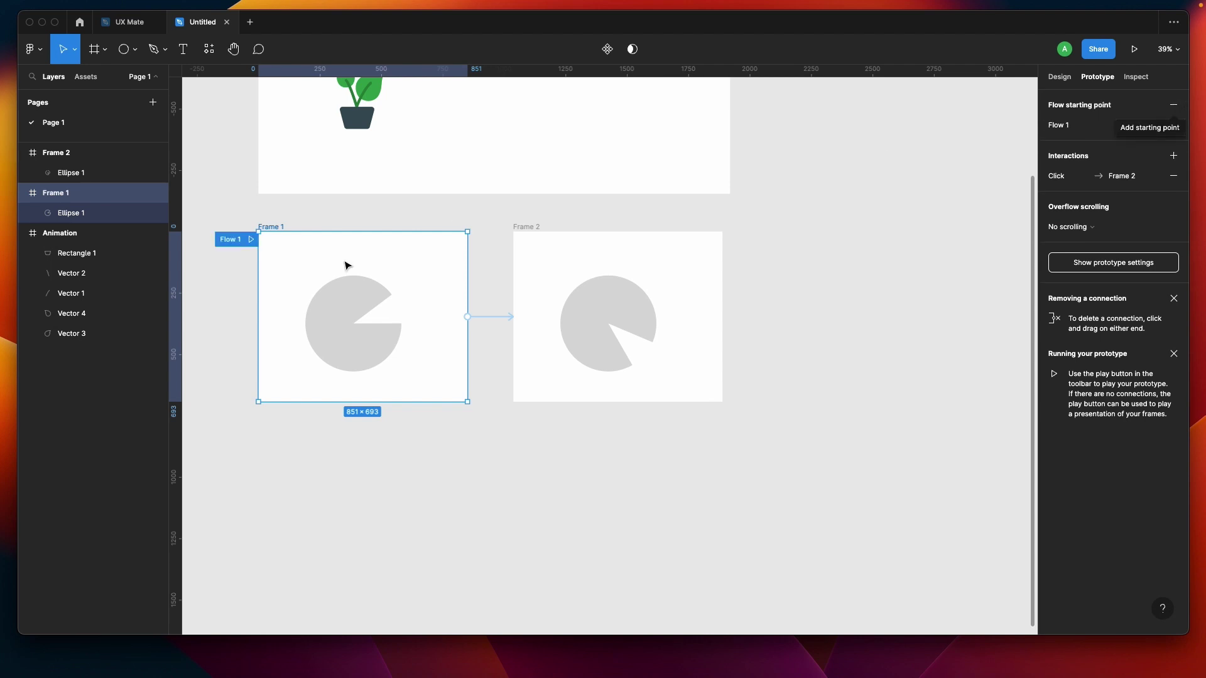
- Play Flow 1, trigger the animated transition to Frame 2, and return to the design file
left_click(250, 240)
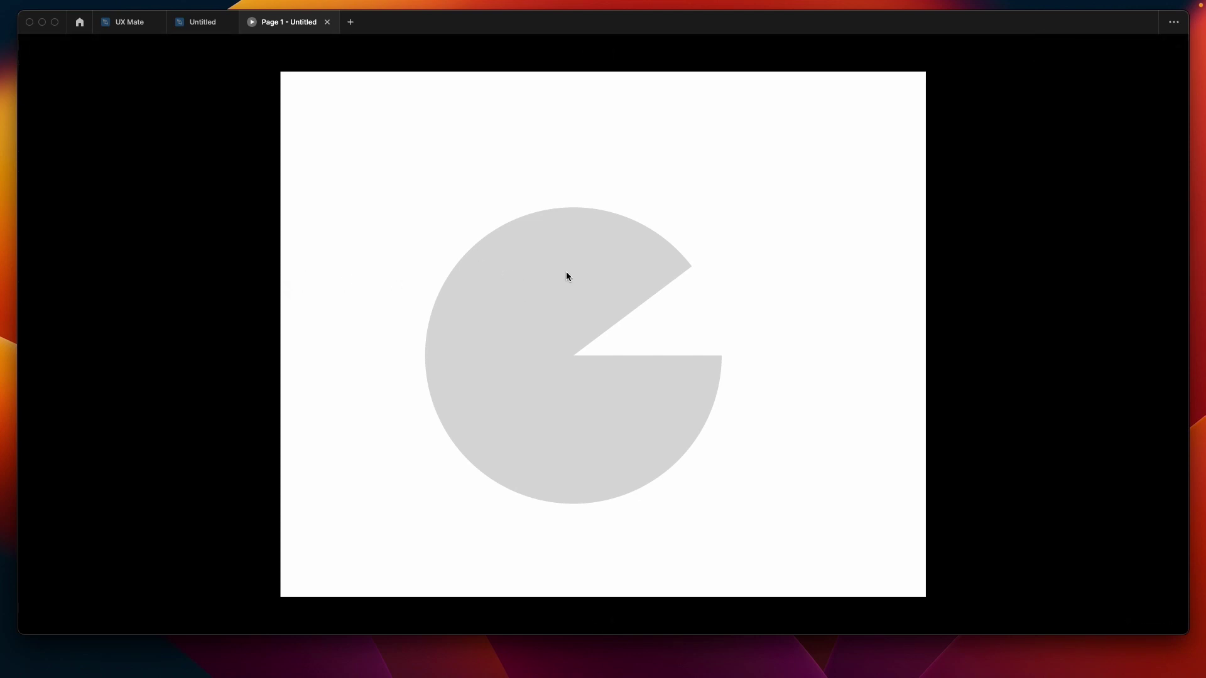
left_click(527, 310)
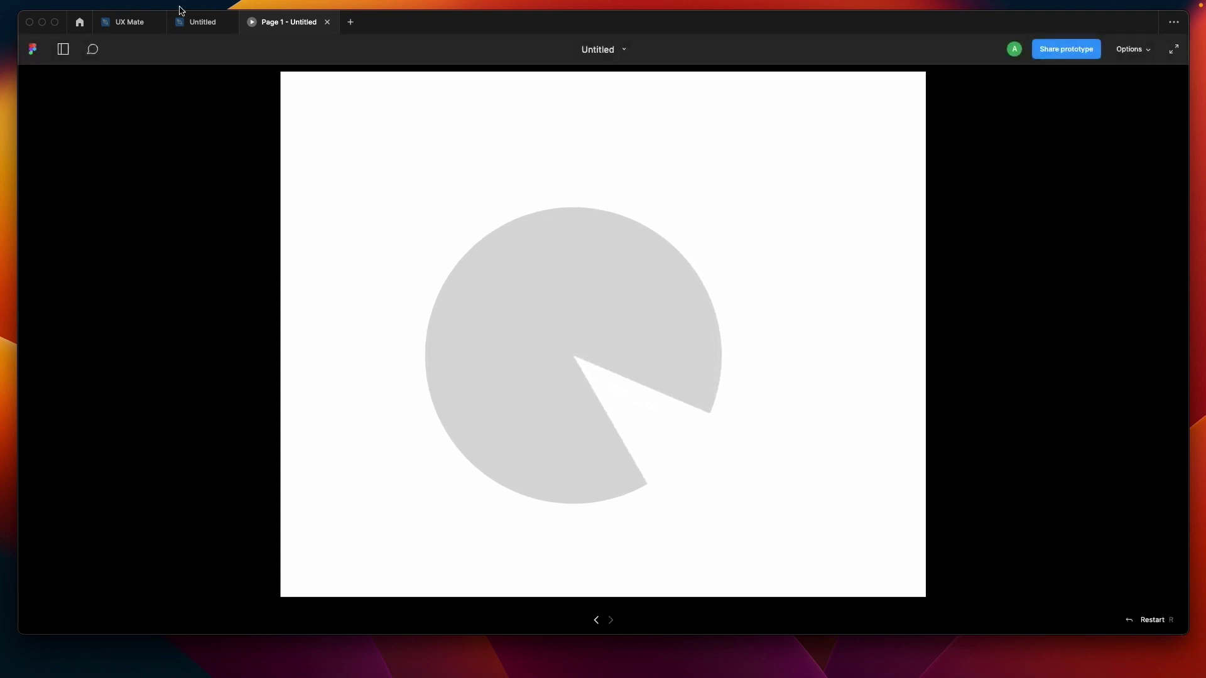
left_click(202, 22)
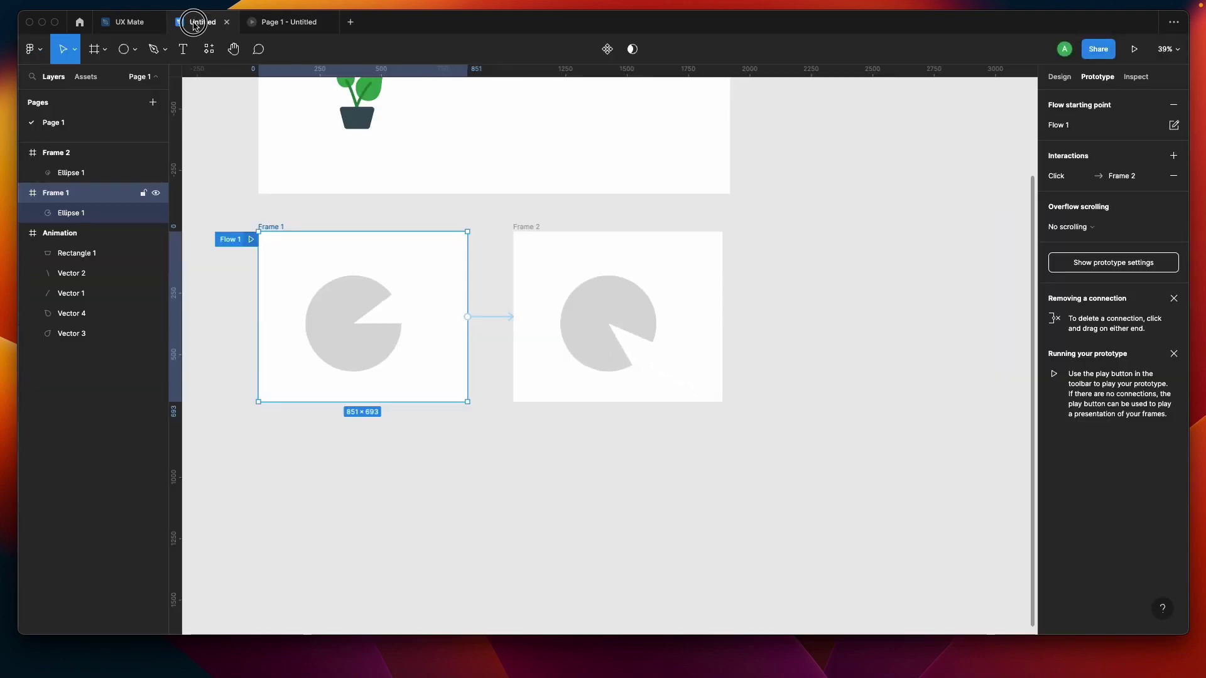
- Rename the pie layer in Frame 2 as Ellipse 12
left_click(579, 307)
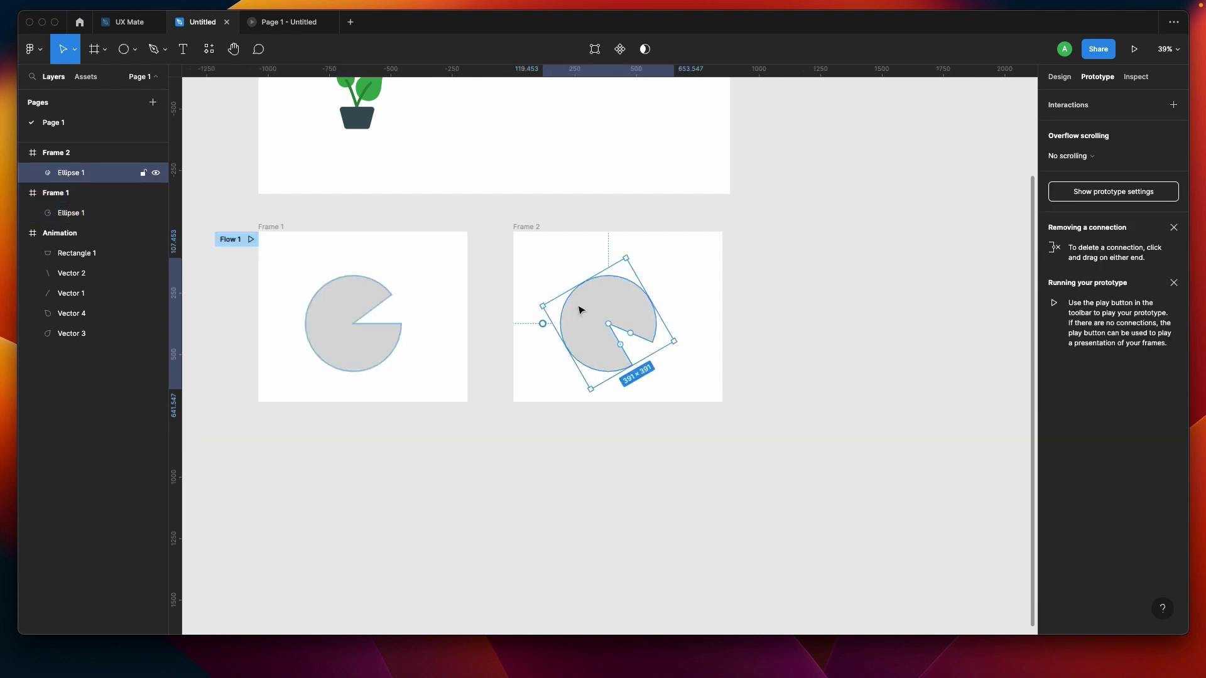
double_click(73, 173)
key("Right")
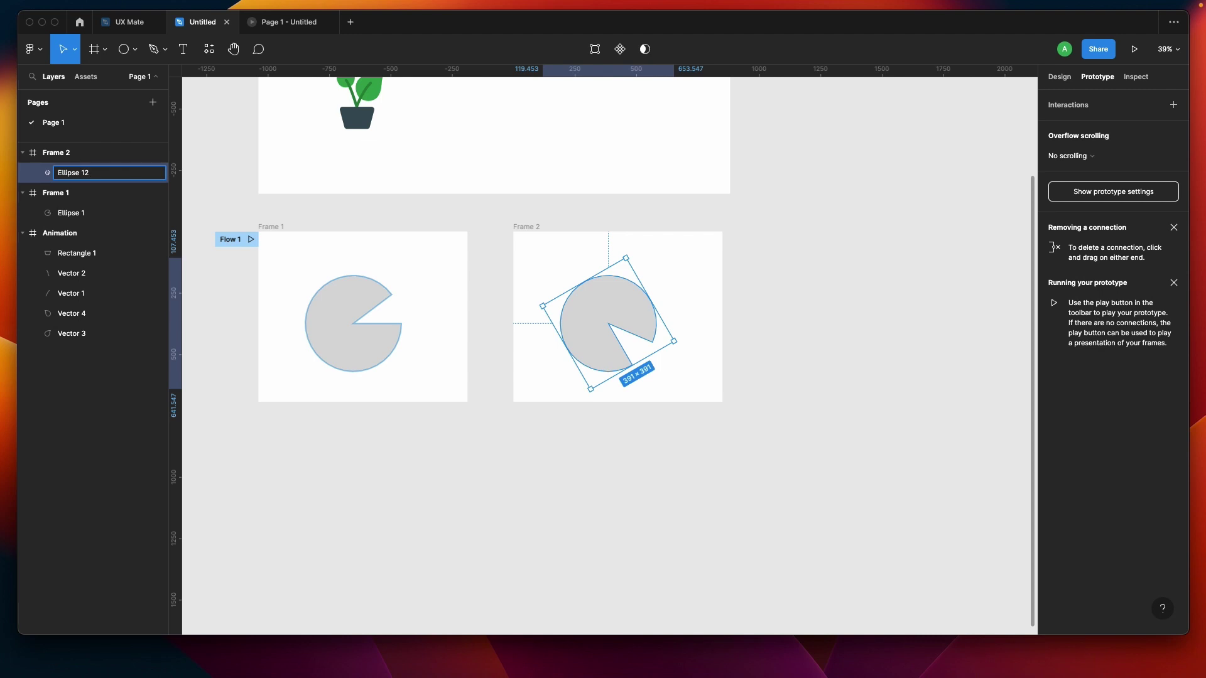
key("Return")
- Play the prototype's transition with the mismatched layer names and return to the design file
left_click(288, 19)
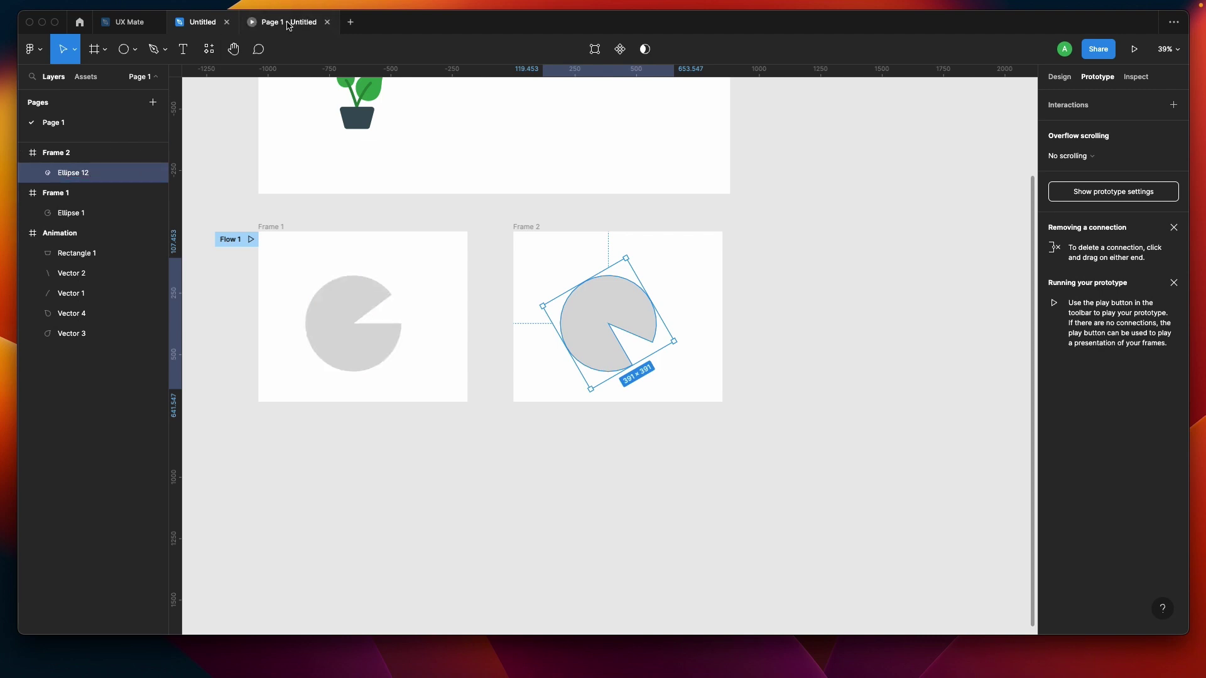
left_click(538, 349)
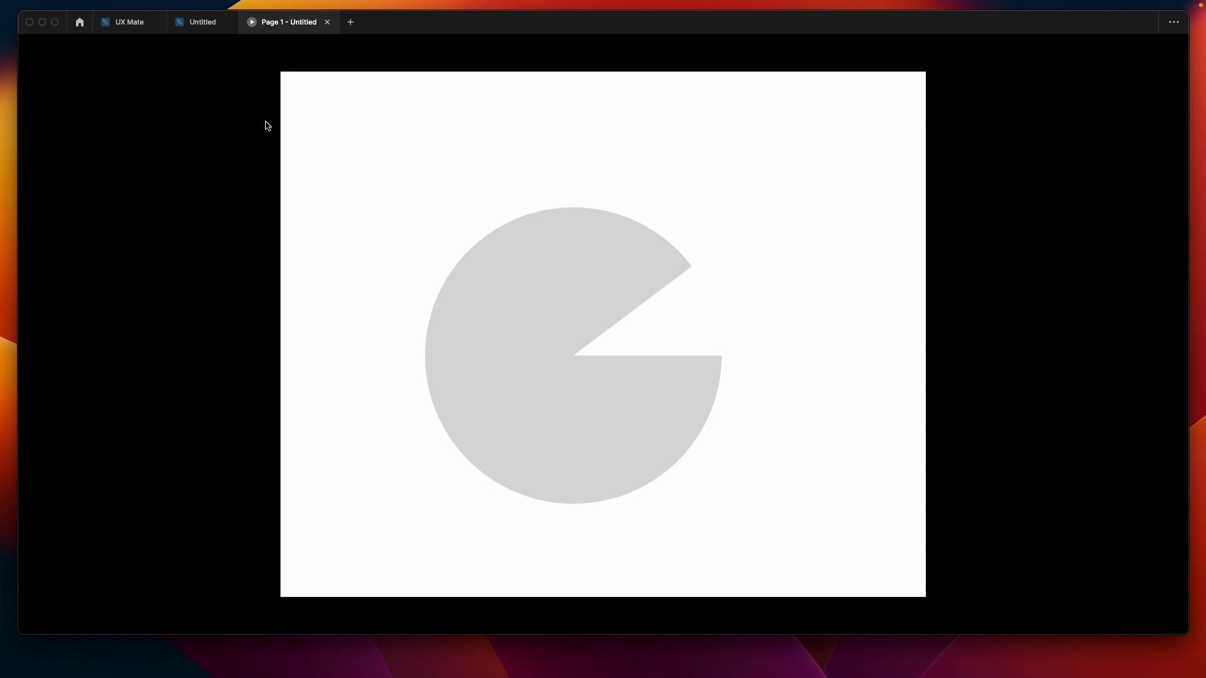
left_click(202, 22)
- Change the fill of the pie in Frame 1 to pink FA9393
left_click(334, 299)
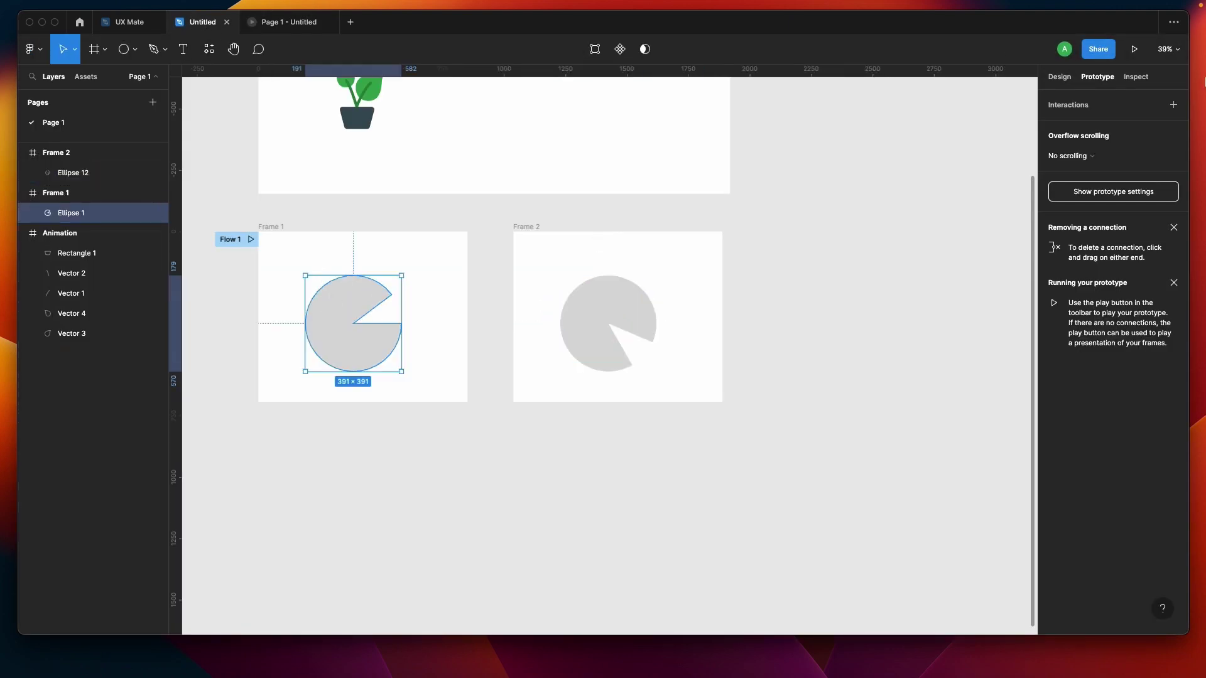
left_click(1058, 78)
left_click(1054, 393)
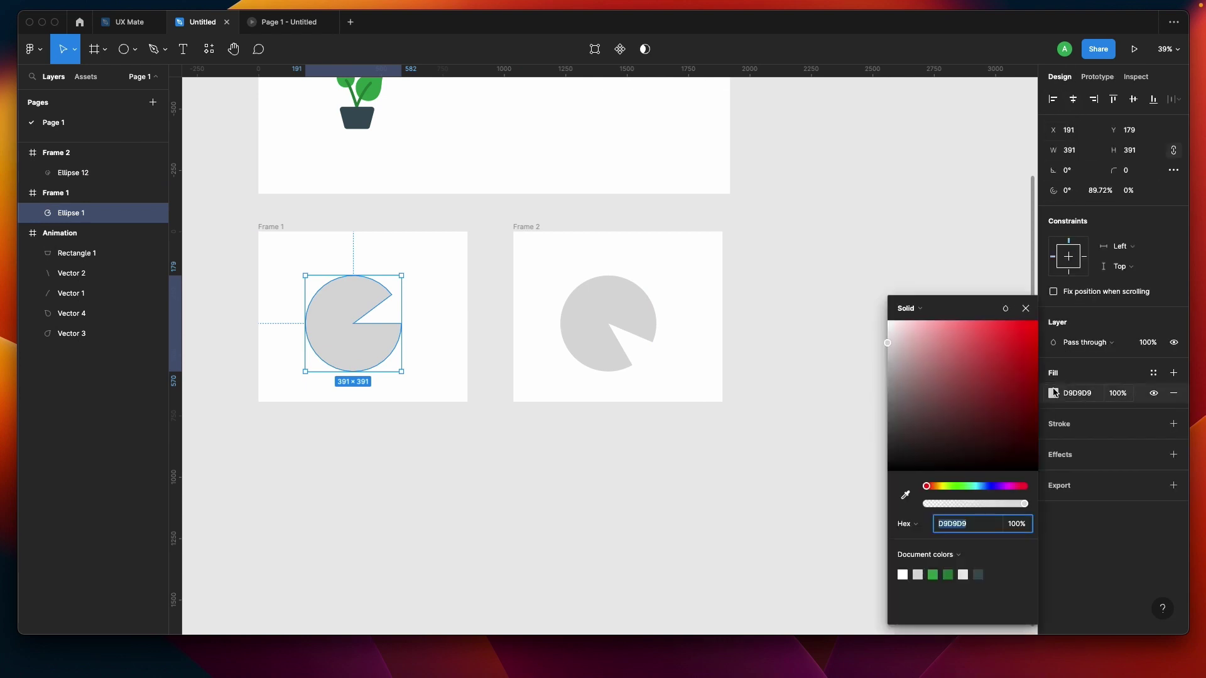
left_click(940, 342)
left_click_drag(939, 342, 948, 322)
- Change the fill of the pie in Frame 2 to blue 5C7EF5
left_click(651, 318)
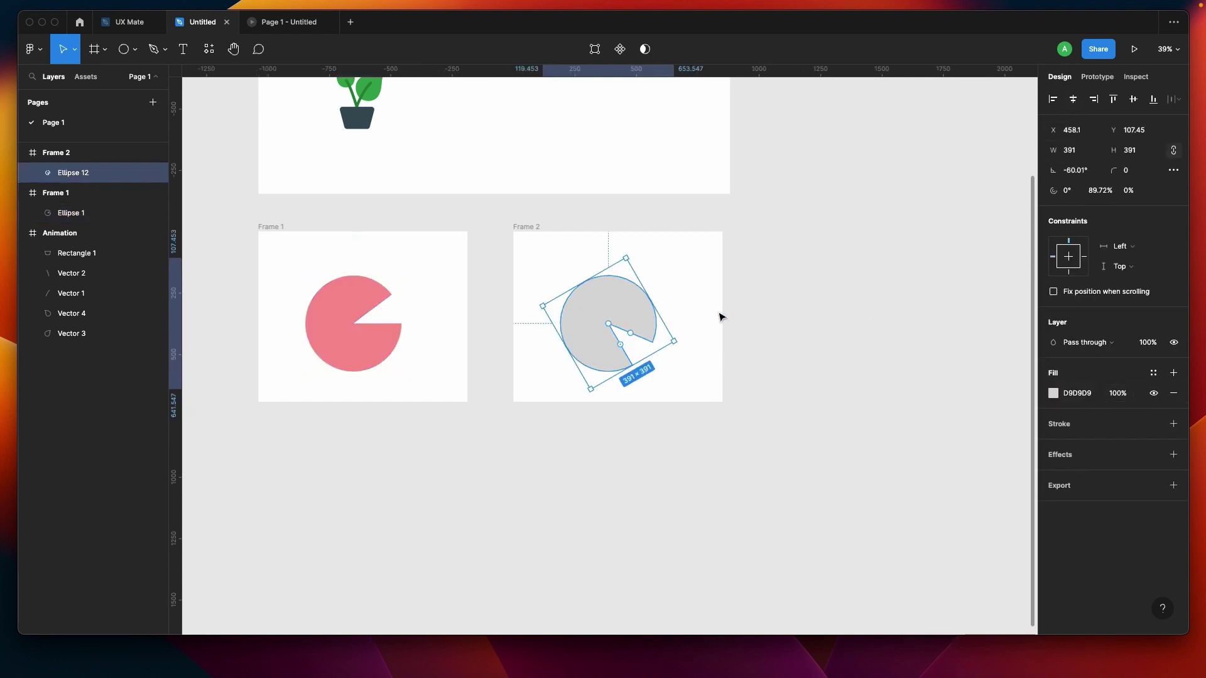
left_click(1053, 394)
left_click(988, 486)
left_click_drag(988, 412, 982, 327)
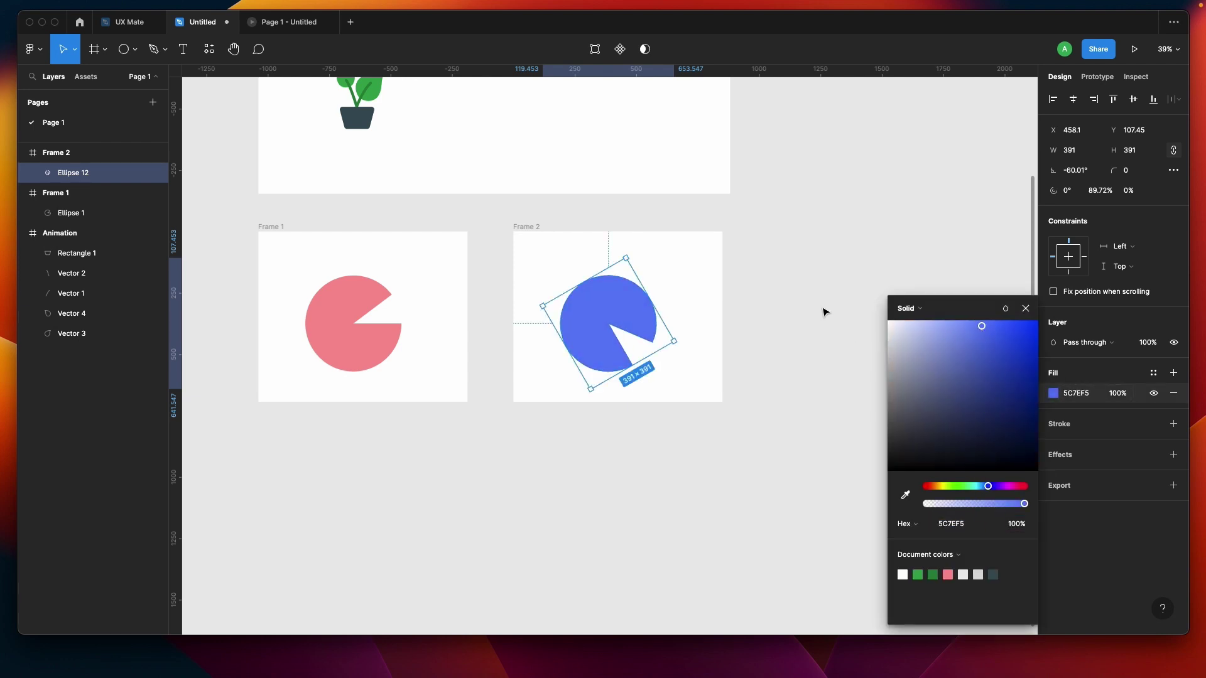
left_click(837, 321)
- Preview the recoloured pies in the prototype and return to the design file
left_click(290, 20)
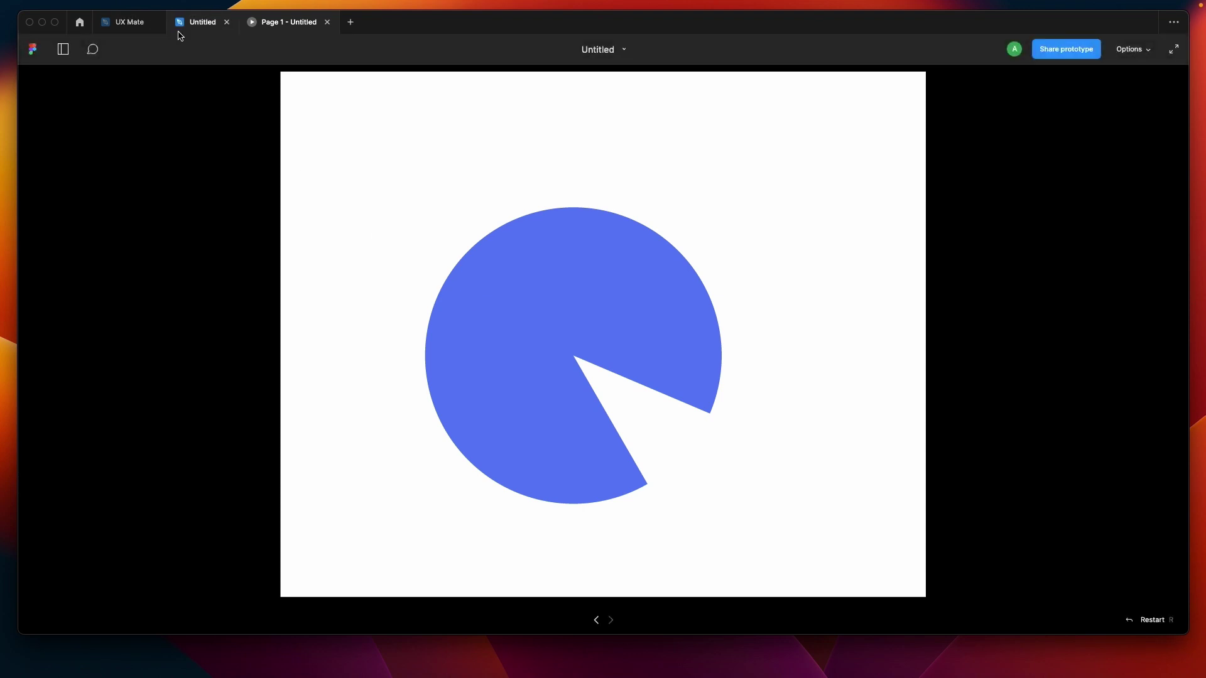
left_click(196, 24)
- Rename the pie layer in Frame 2 as Ellipse 1 to match the layer name in Frame 1
left_click(581, 312)
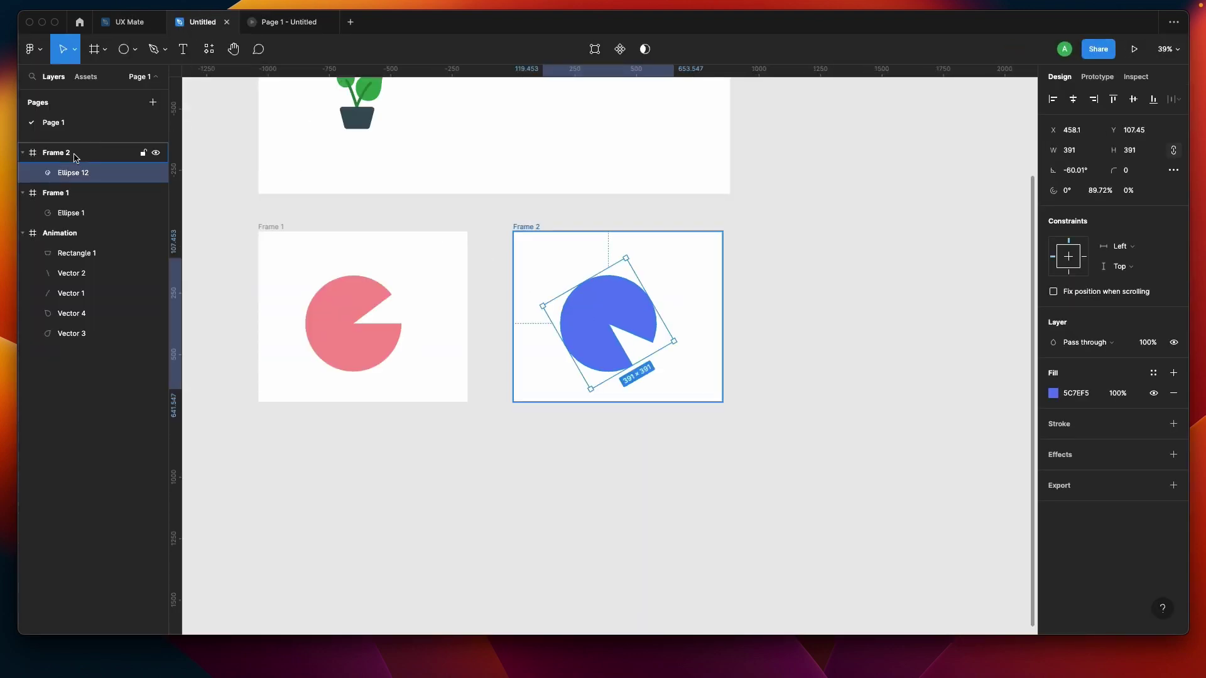
double_click(108, 175)
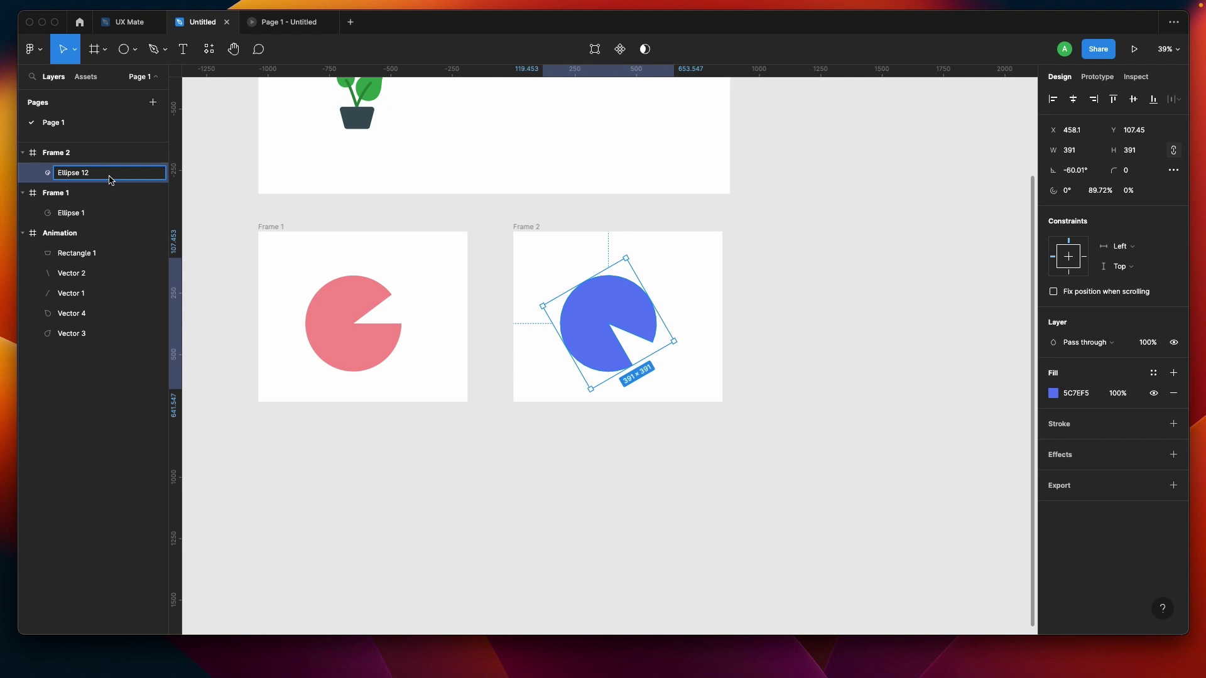
key("Return")
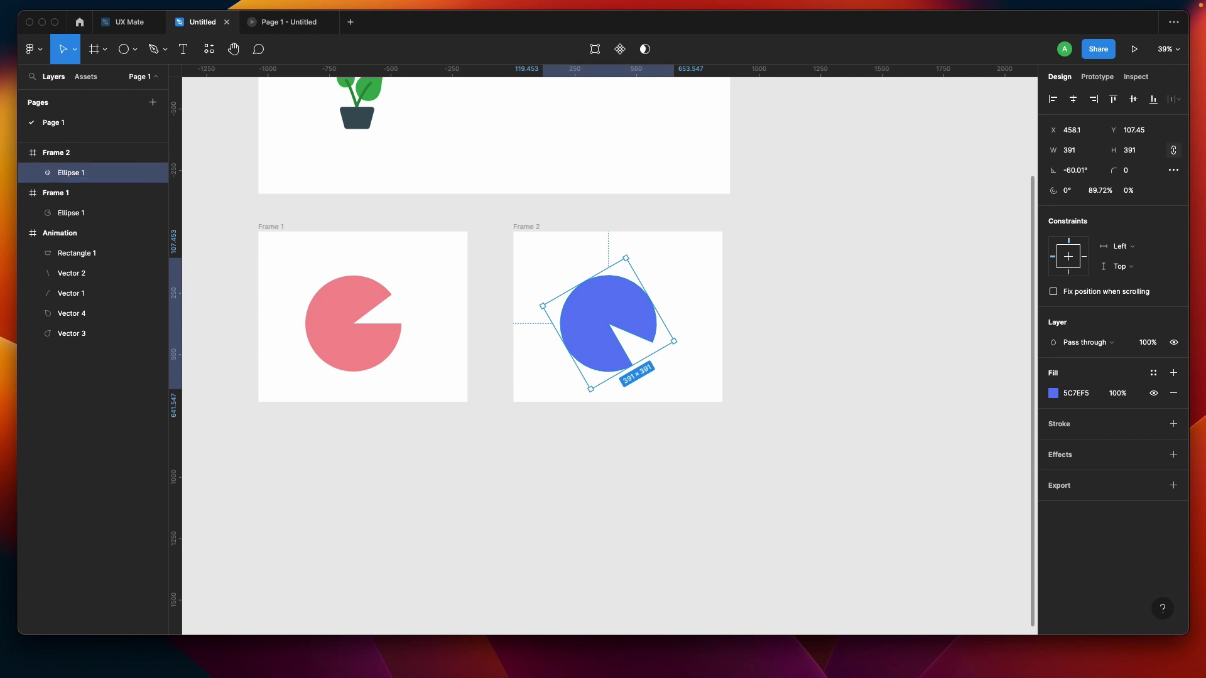
- Play the transition from the pink pie to the blue pie with matching layer names, and return to the design file
left_click(270, 24)
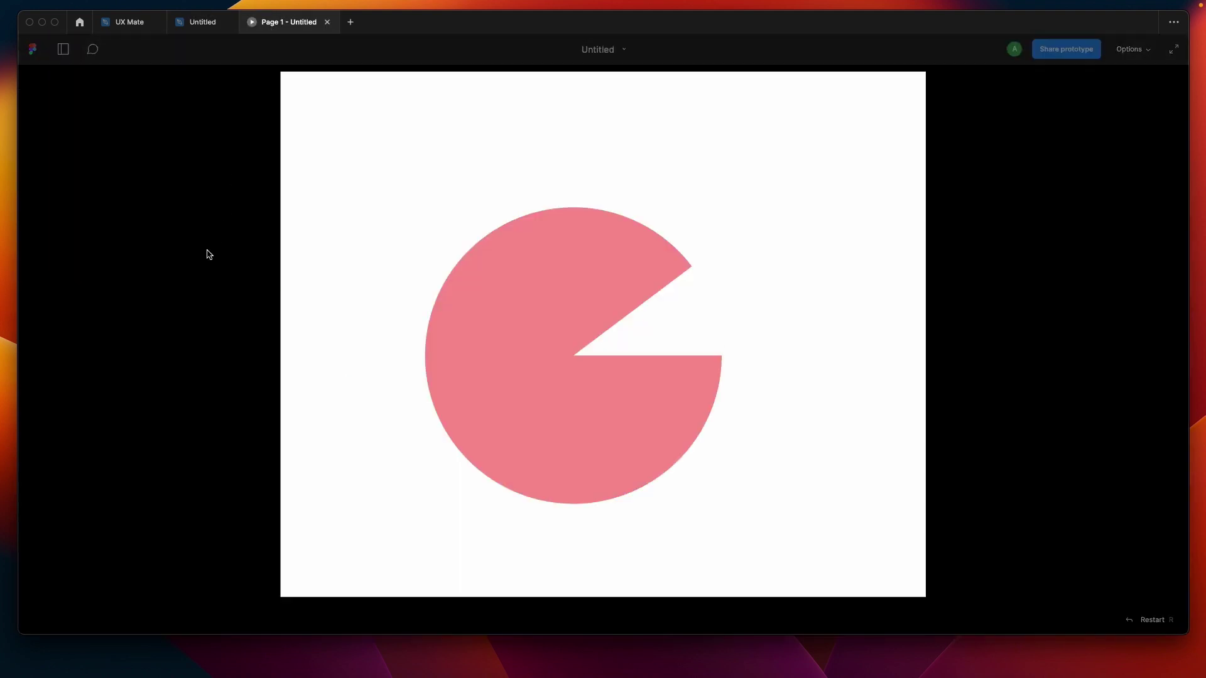
left_click(534, 314)
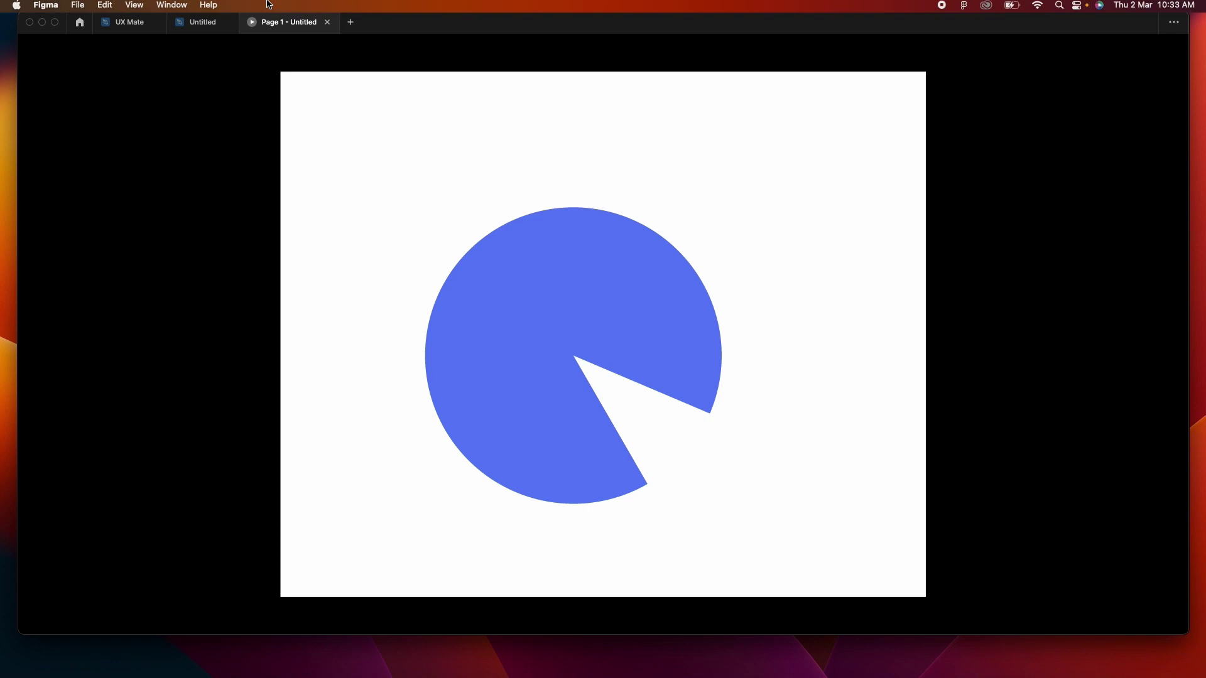
left_click(203, 25)
- Compare the rotation, fill and layer names of the pies in Frame 1 and Frame 2
left_click(384, 302)
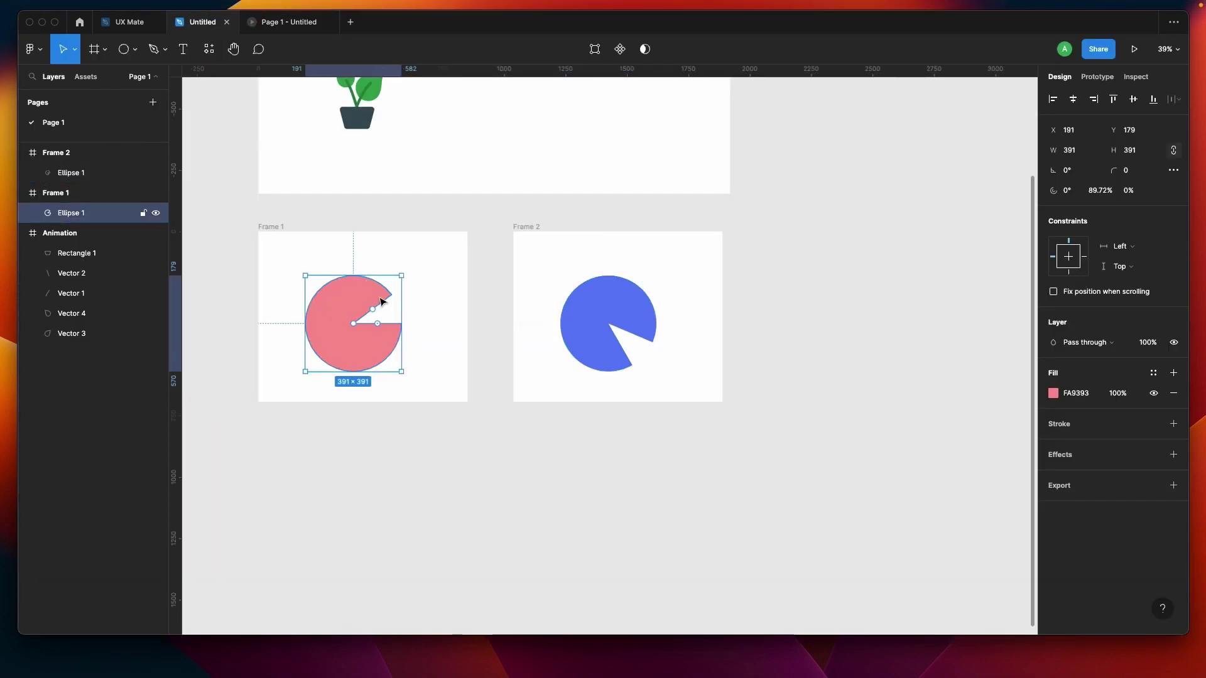
left_click(565, 312)
left_click(346, 301)
left_click(628, 295)
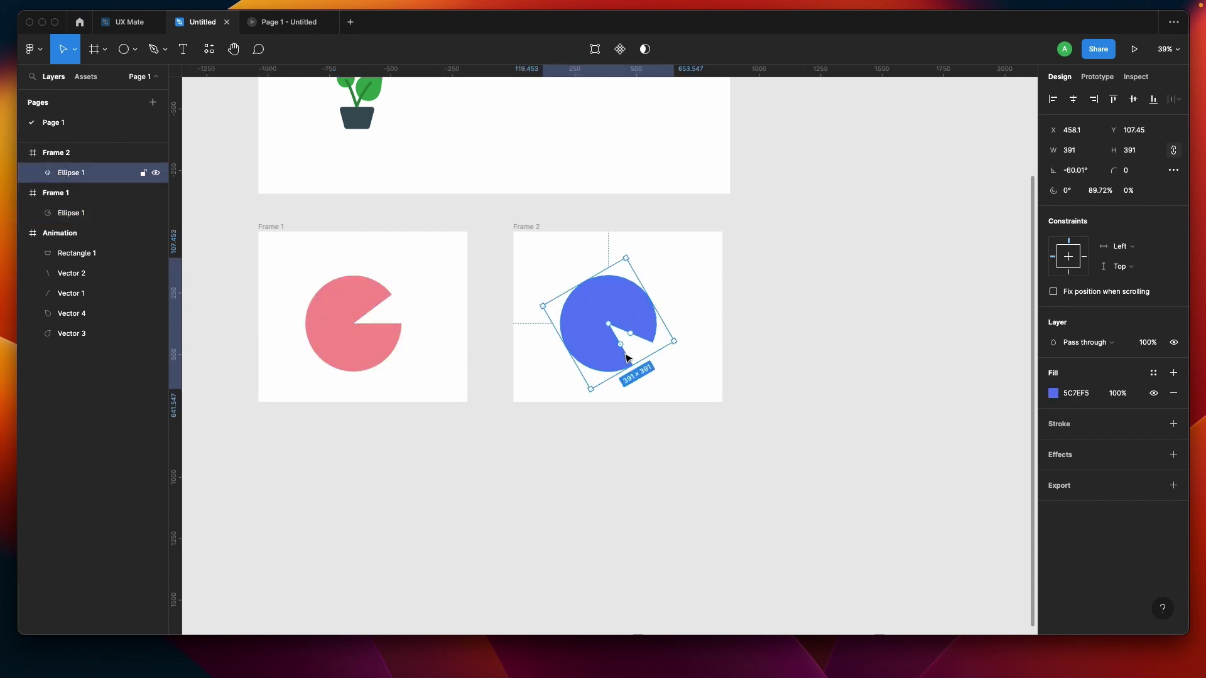
left_click(356, 304)
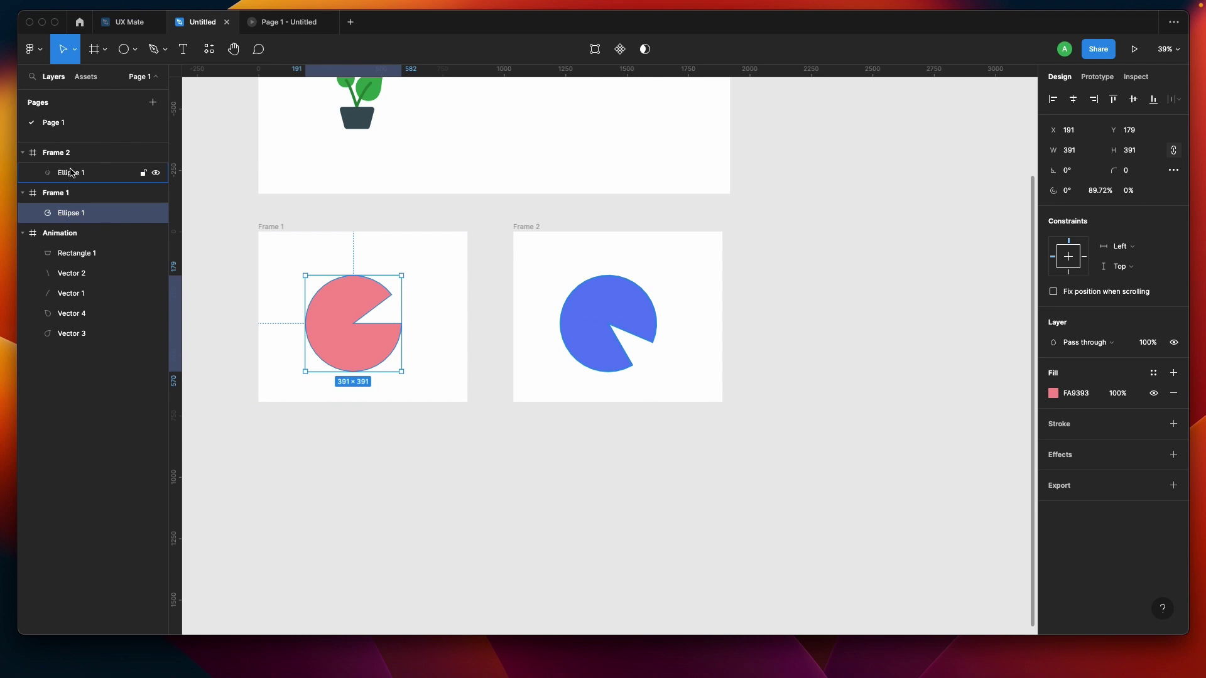
mouse_move(381, 297)
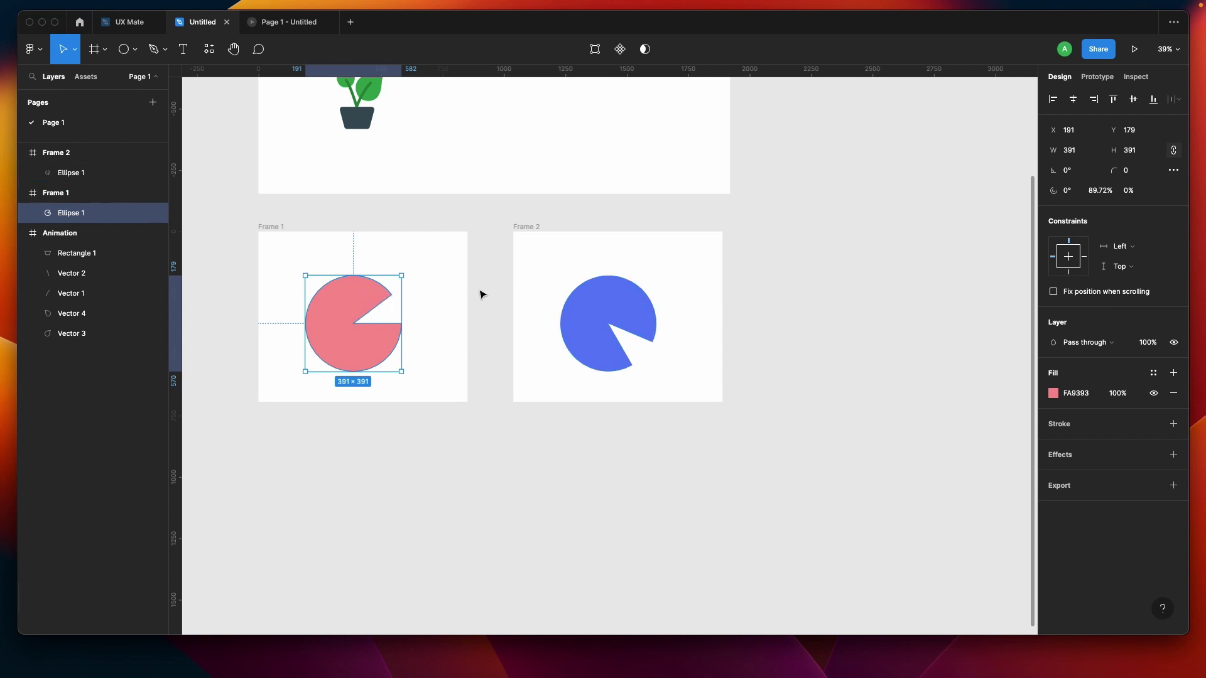
left_click(485, 295)
left_click(332, 319)
left_click(341, 427)
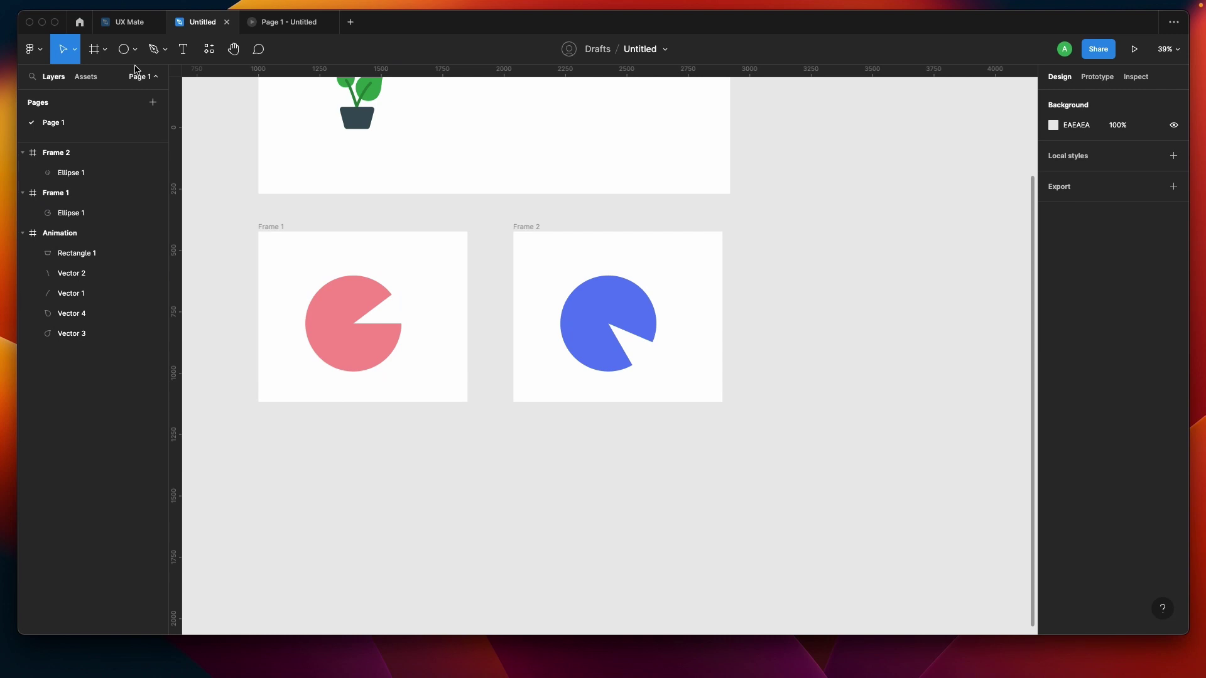
- Draw a thin horizontal rectangle about 1480 × 18 below the two frames as a timeline bar
left_click(137, 53)
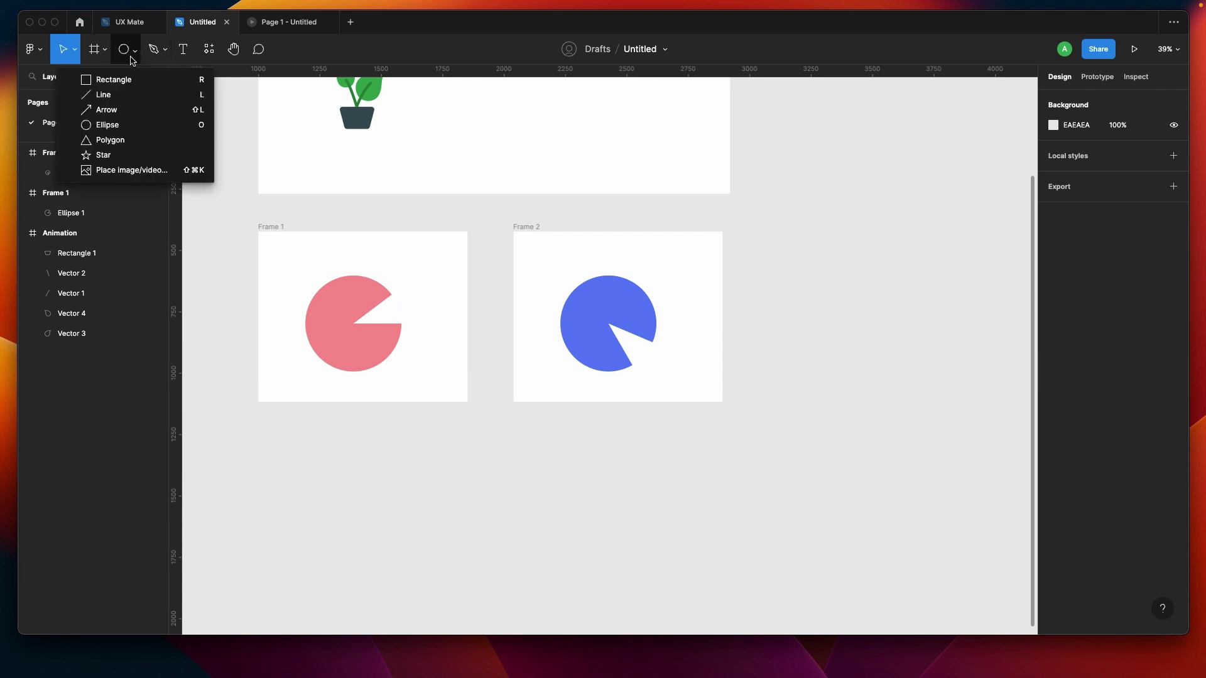
left_click(127, 79)
mouse_move(346, 455)
left_mouse_down()
mouse_move(722, 453)
mouse_move(709, 459)
left_mouse_up()
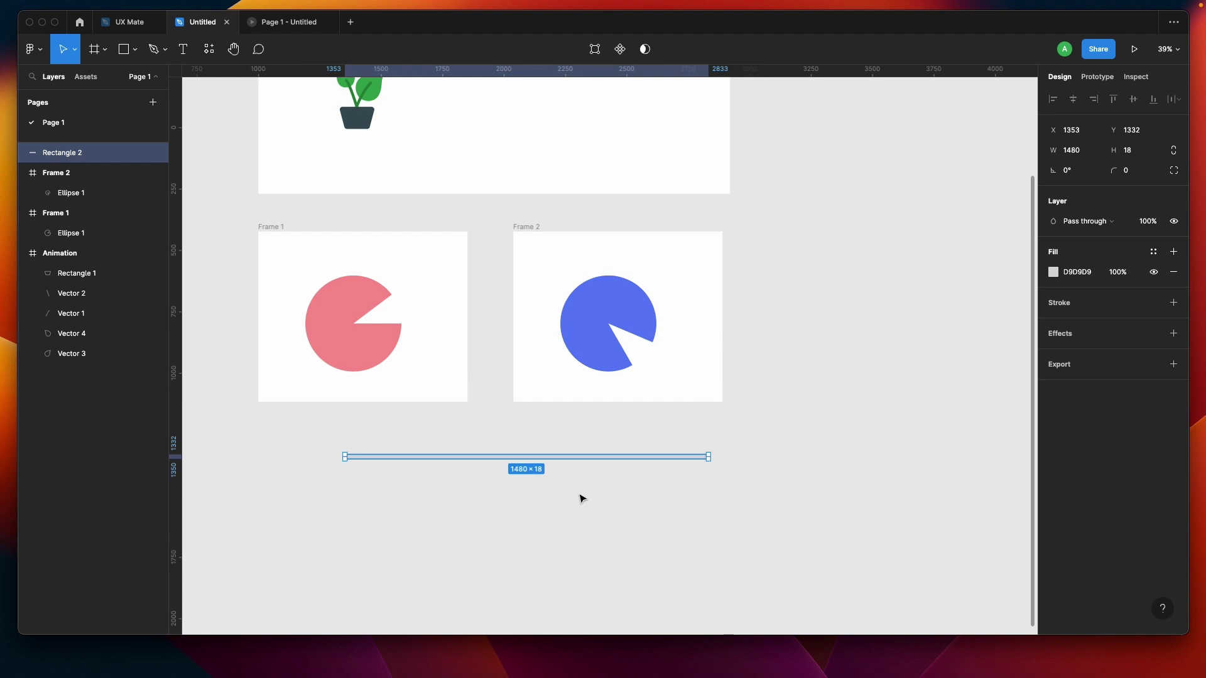
left_click(346, 496)
- Add the text label 0 below the start of the timeline bar and set its font size to 112
scroll(346, 495, "up", 3)
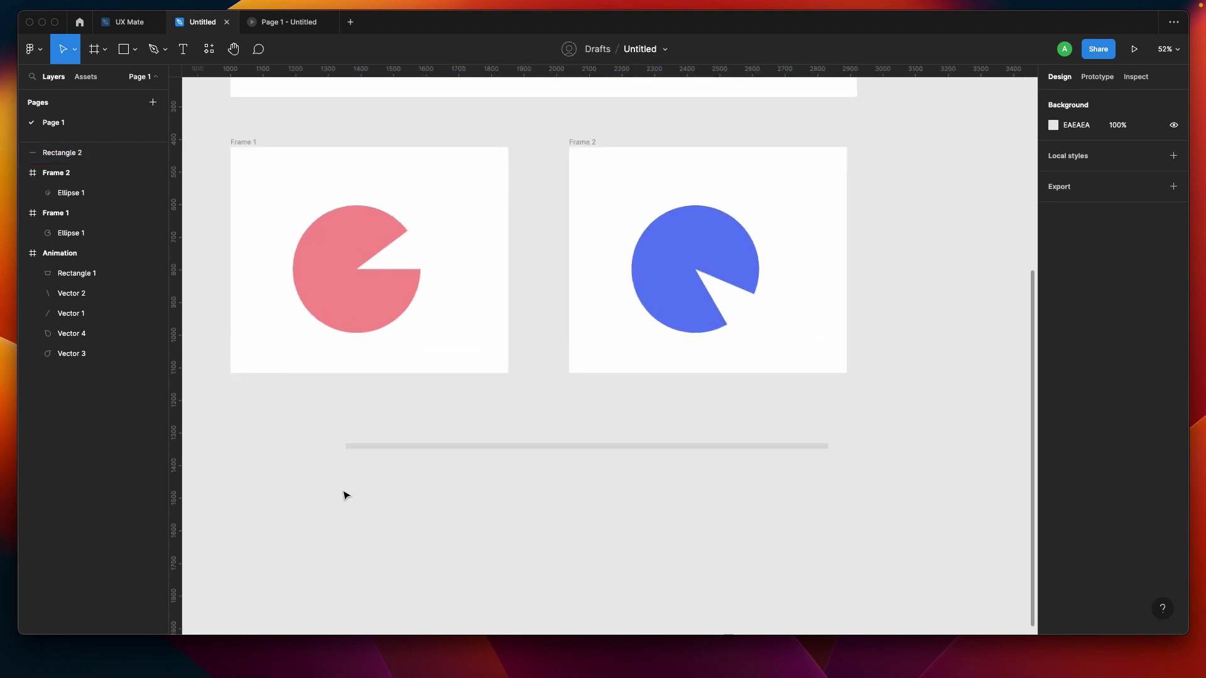
key("t")
left_click(323, 480)
type("0")
key("Escape")
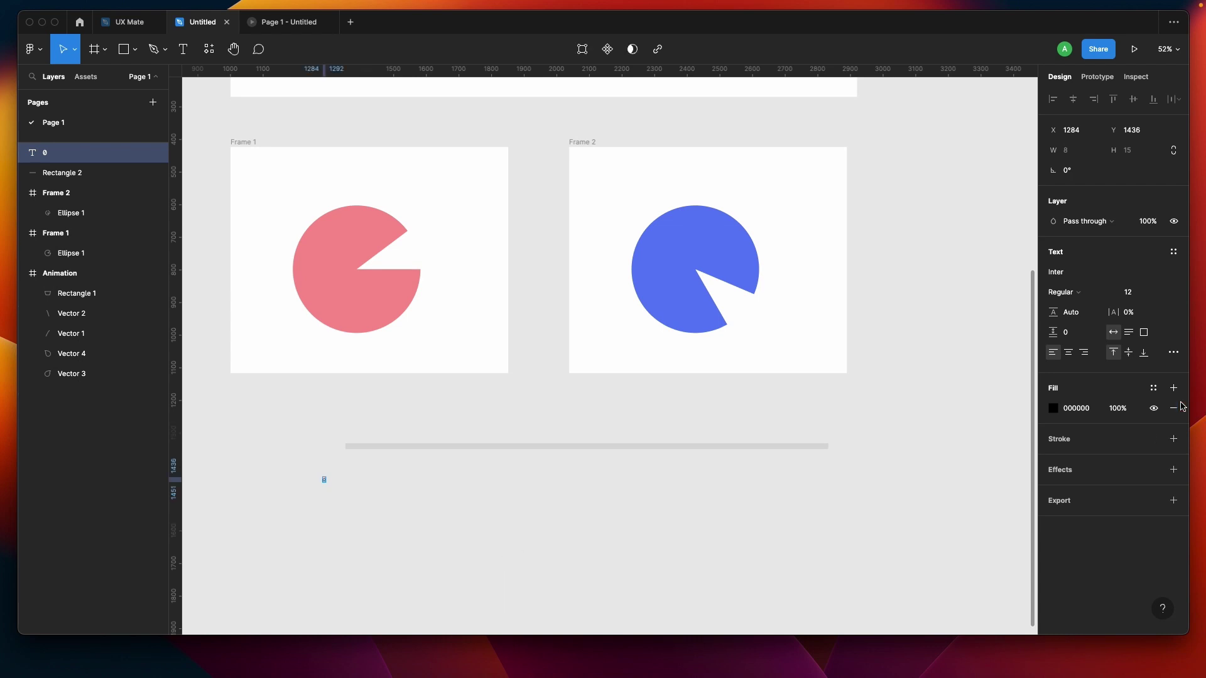
left_click(1136, 293)
type("72")
key("Return")
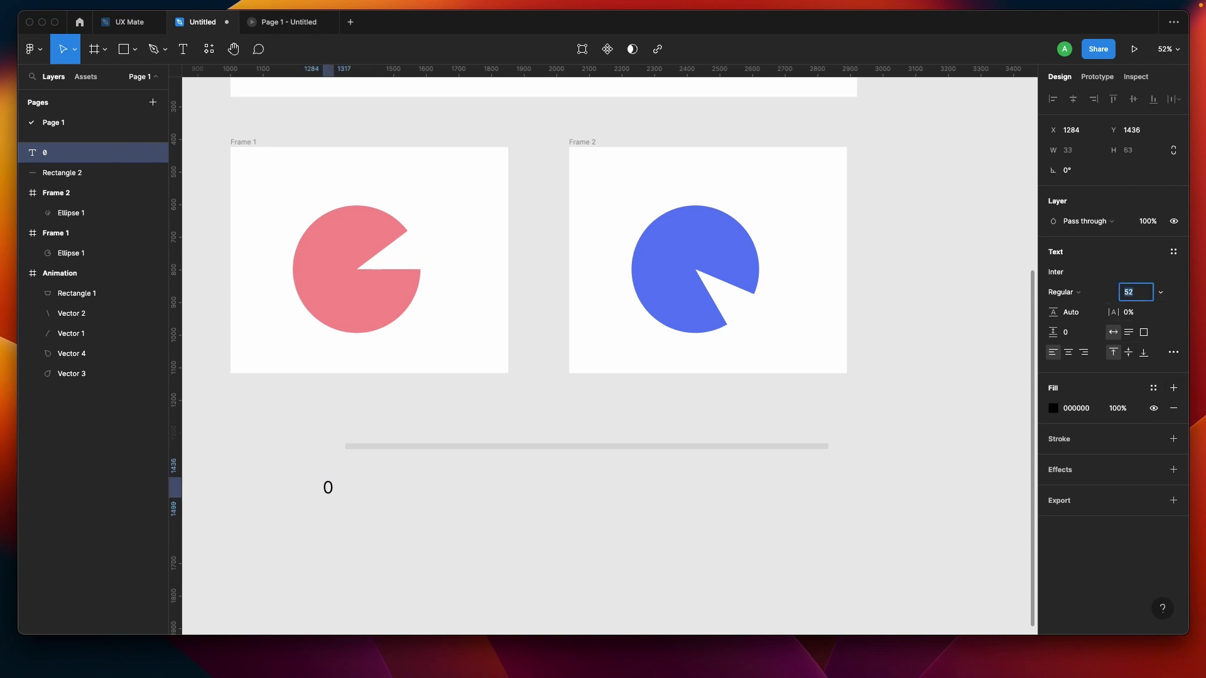
key("shift+Up")
key("shift+Up")
key("shift+Up")
key("shift+Up")
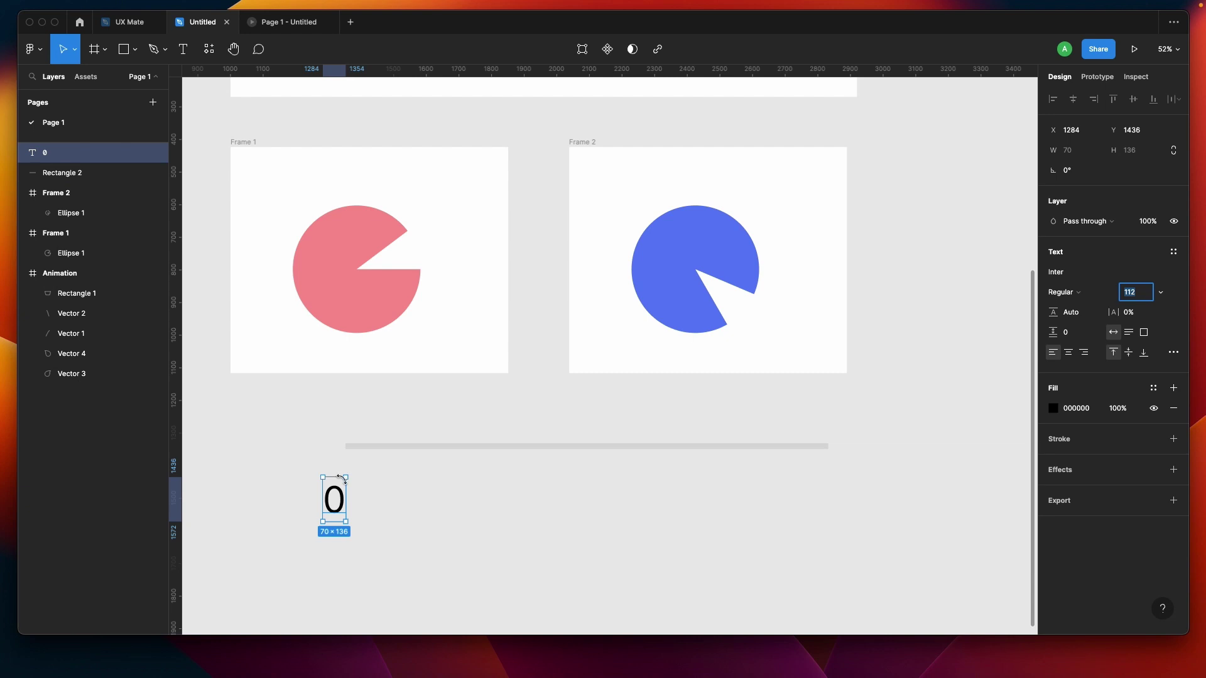
- Duplicate the 0 label to the far end of the timeline bar and change the copy's text to 1stSec
left_click_drag(338, 488, 828, 469)
double_click(830, 473)
type("1stSec")
key("Escape")
left_click(597, 502)
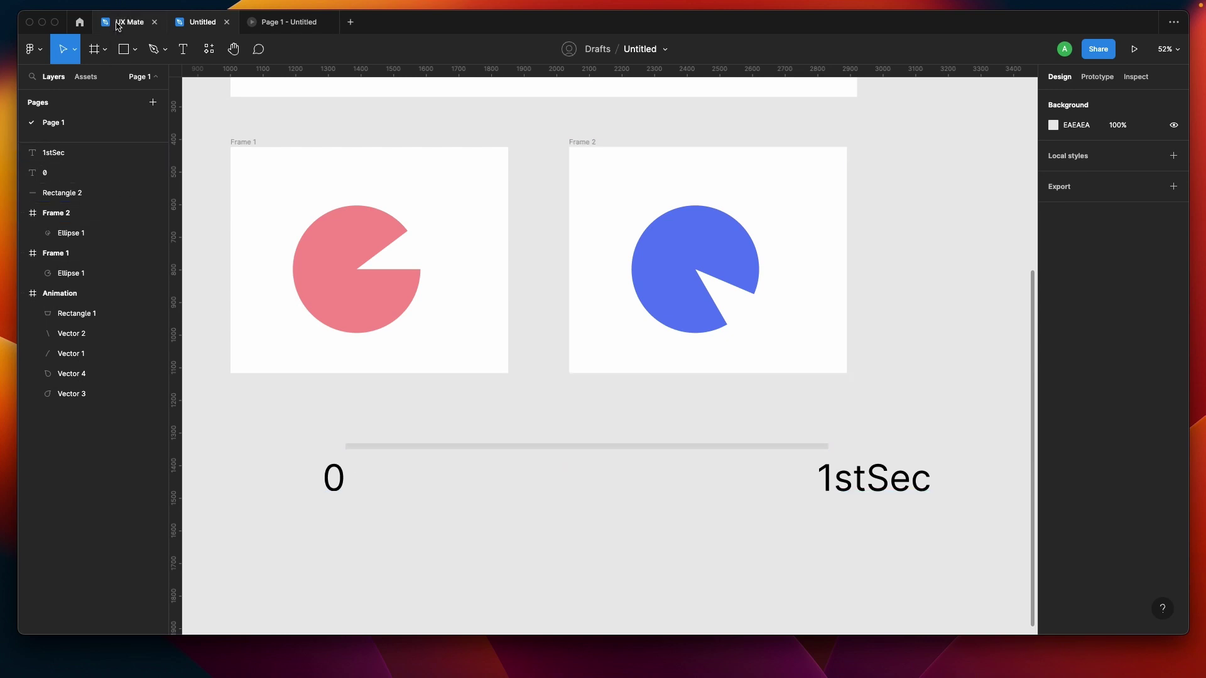
- Draw an 18 × 72 tick rectangle near the start of the timeline bar and duplicate it along the bar to make nine ticks
left_click(129, 51)
left_click_drag(366, 440, 372, 450)
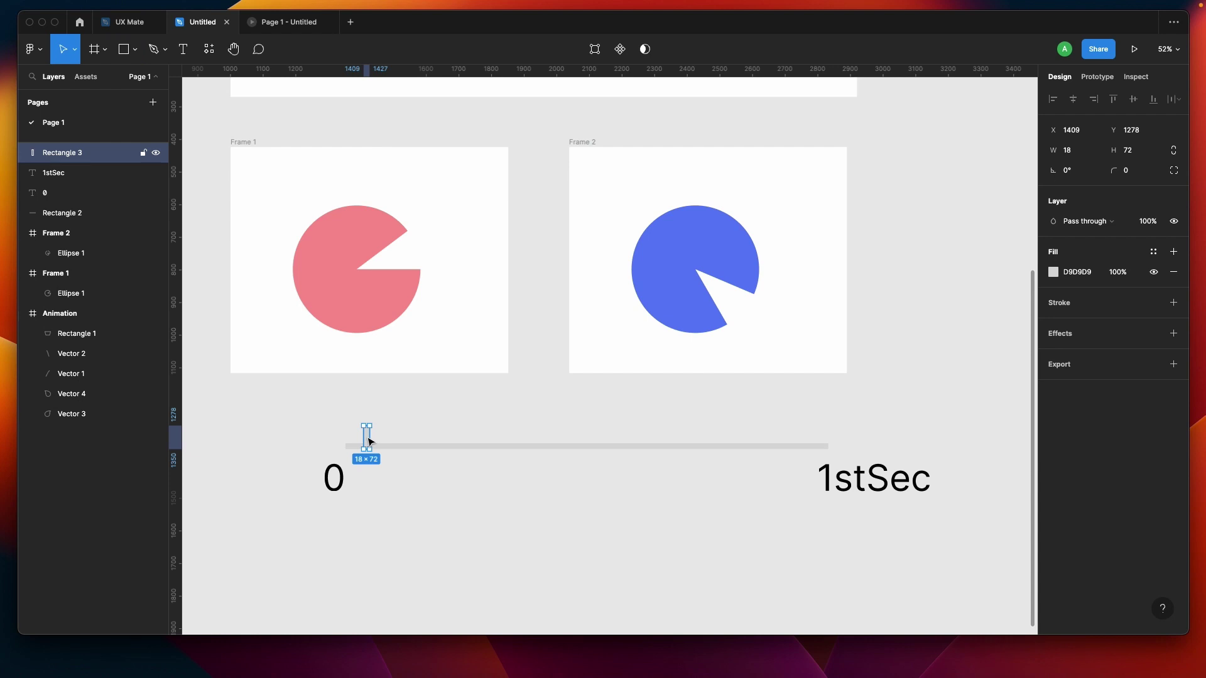
left_click_drag(369, 442, 804, 424)
key("super+z")
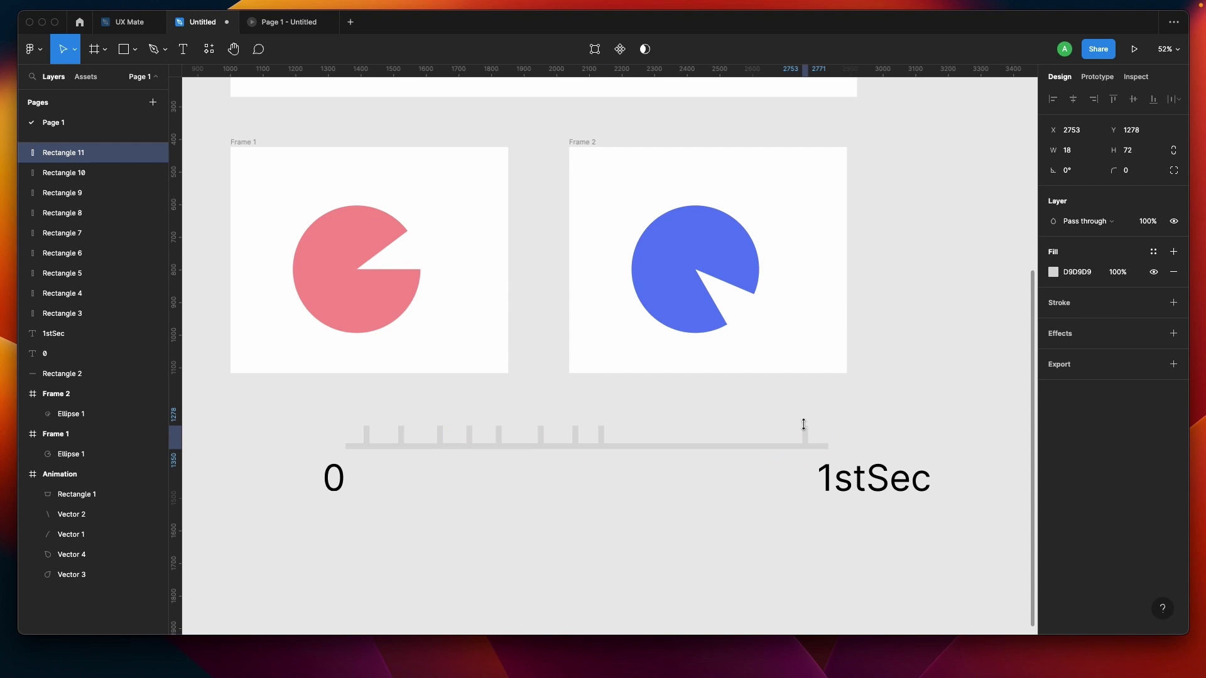
- Distribute the nine timeline ticks evenly with horizontal spacing
left_click_drag(326, 409, 819, 438)
left_click(1178, 99)
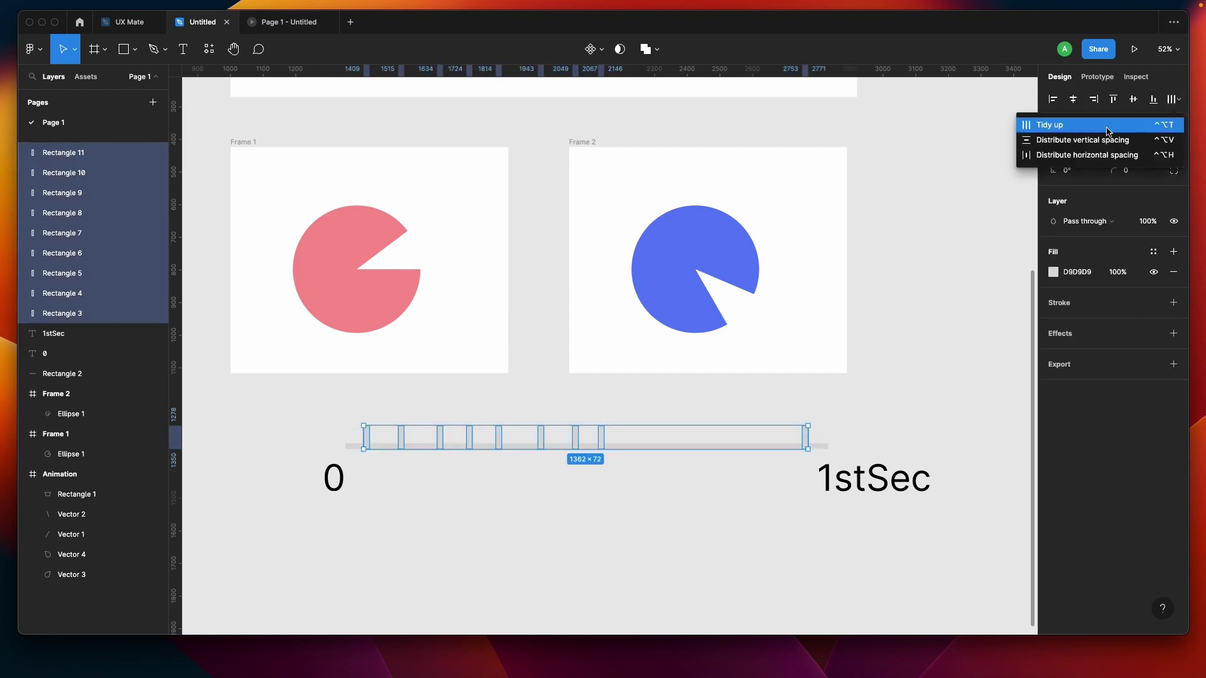
left_click(1103, 156)
left_click(471, 510)
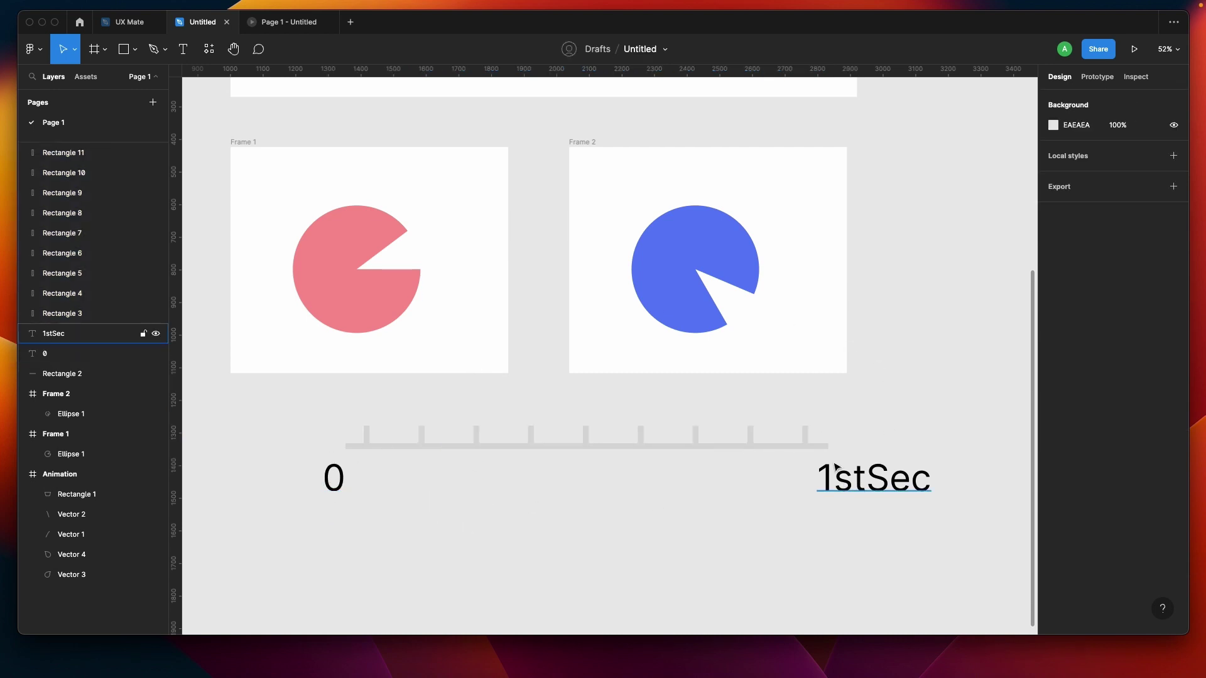
left_click(366, 433)
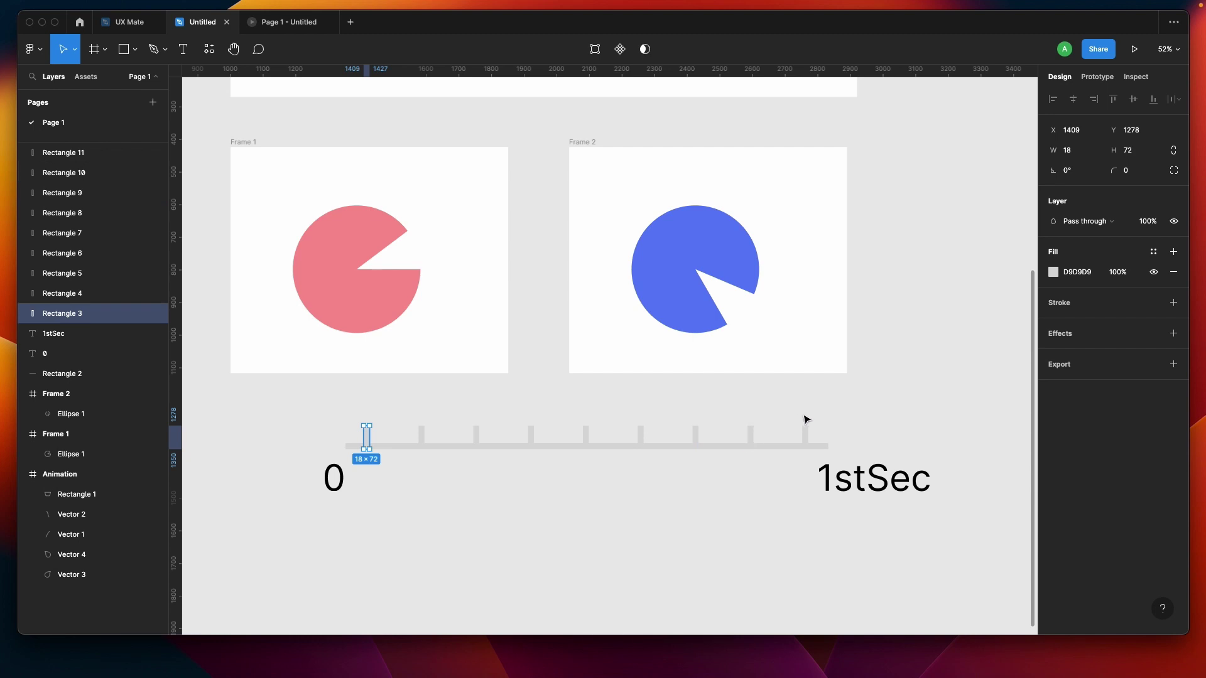
left_click(815, 436)
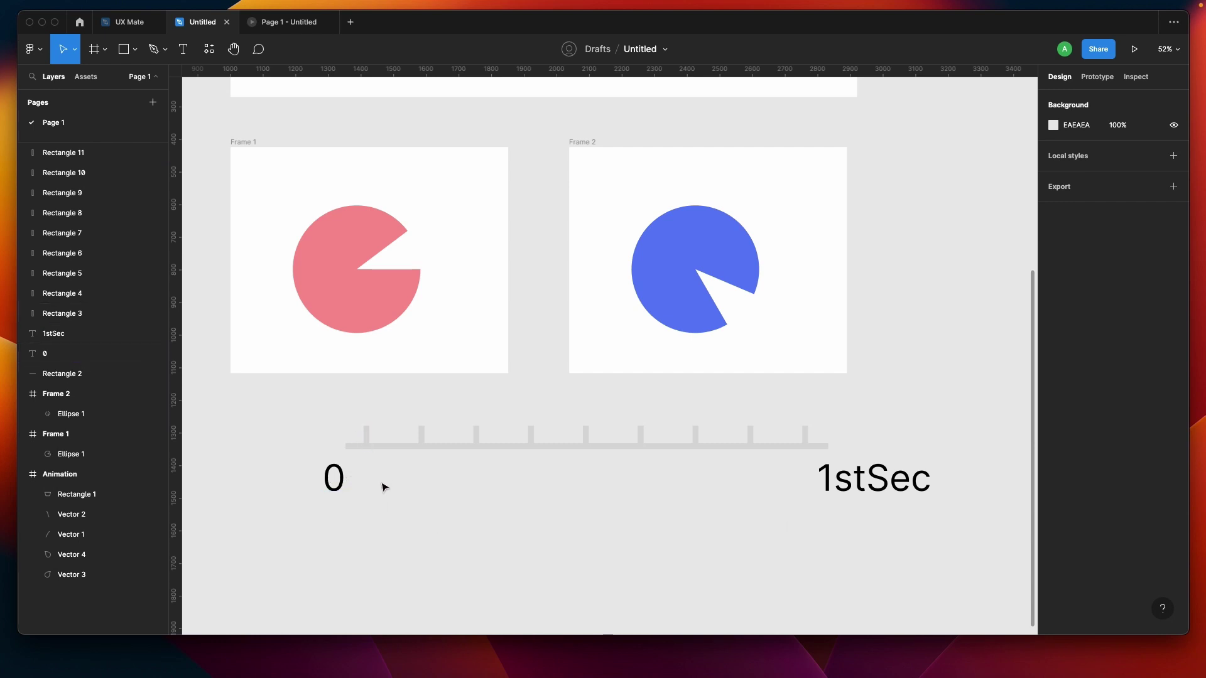
left_click(377, 324)
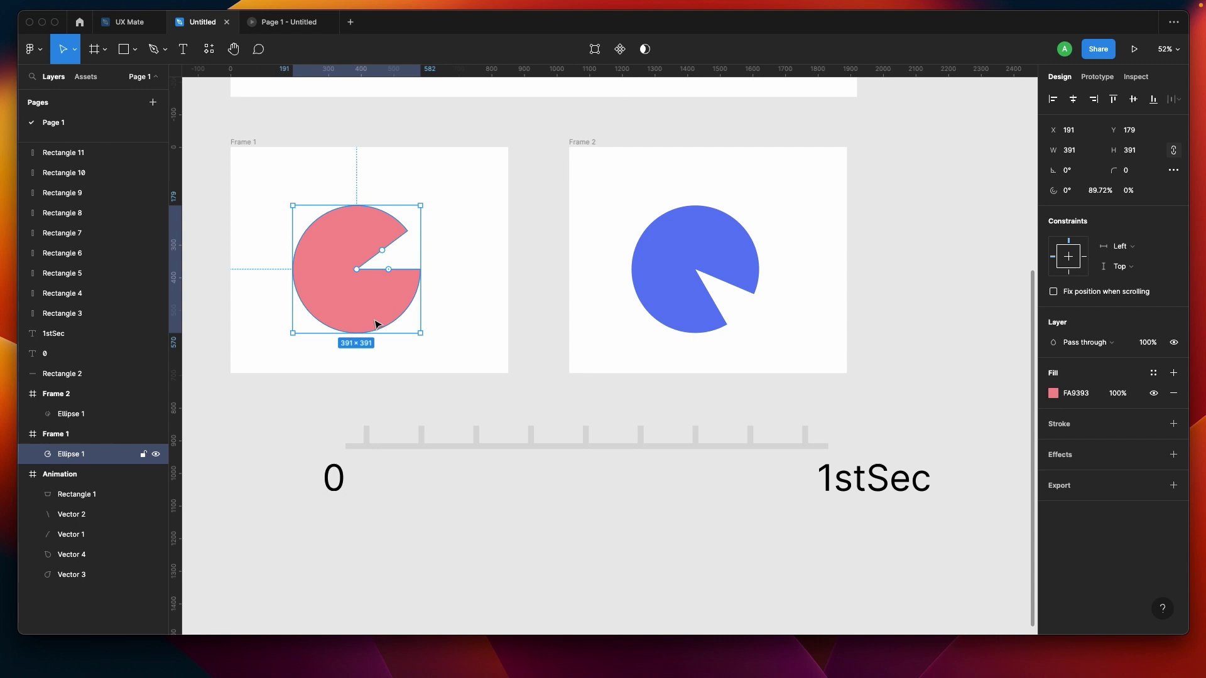
- Duplicate the 0 label above both ends of the timeline bar and change the far-end copy's text to -60
left_click(334, 481)
left_click_drag(334, 479, 833, 412)
double_click(833, 411)
type("-60")
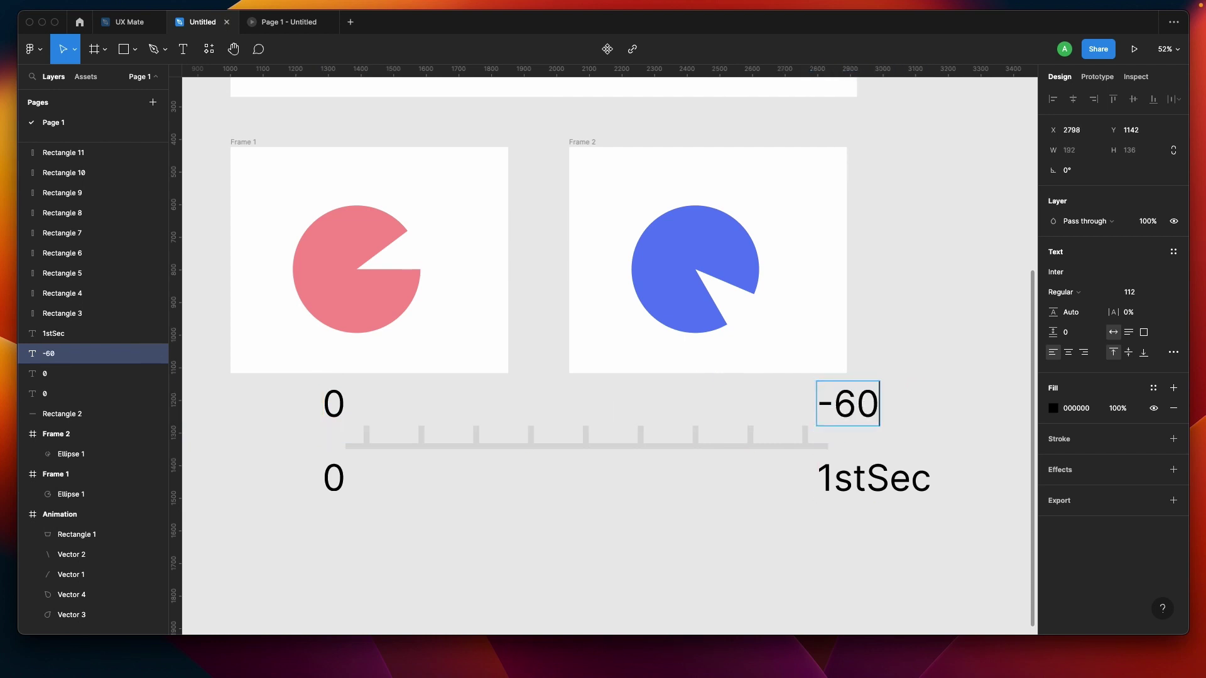
key("Escape")
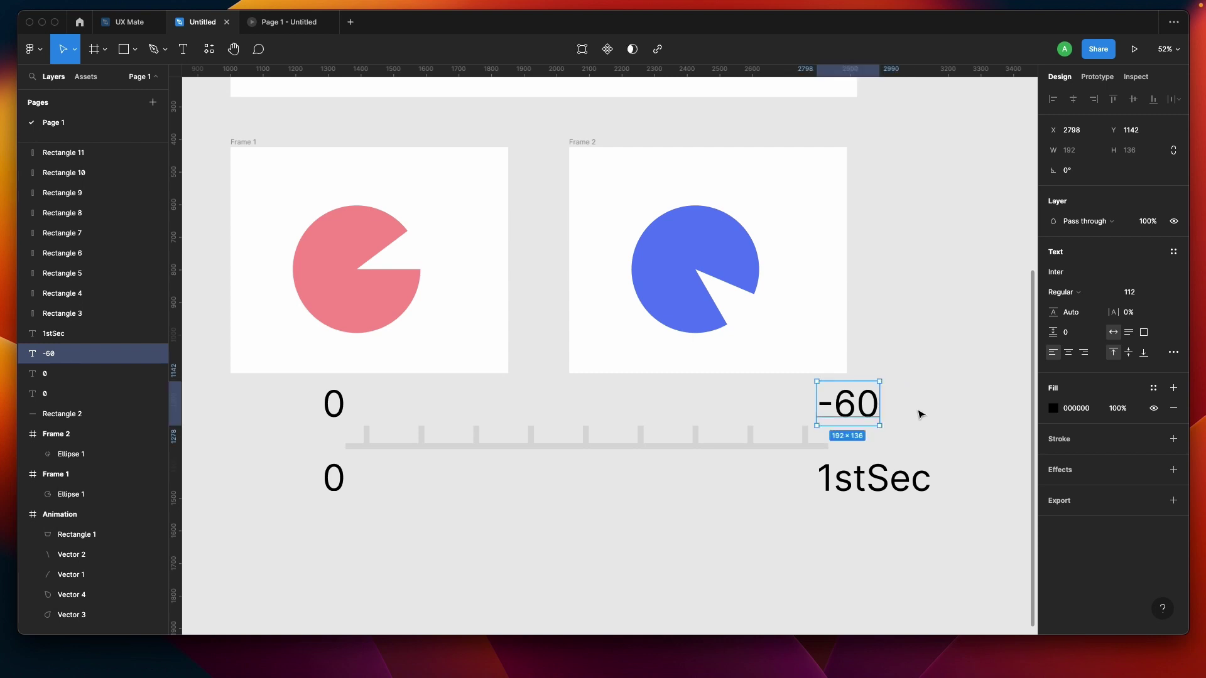
left_click(345, 412)
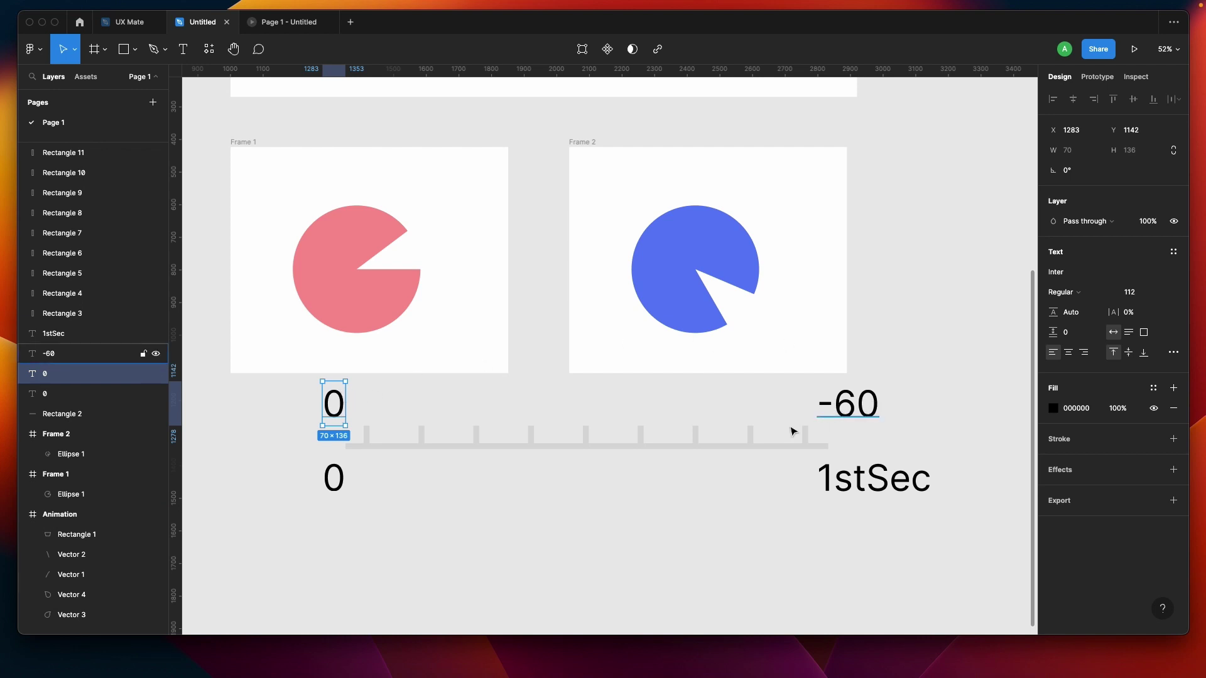
left_click(331, 489)
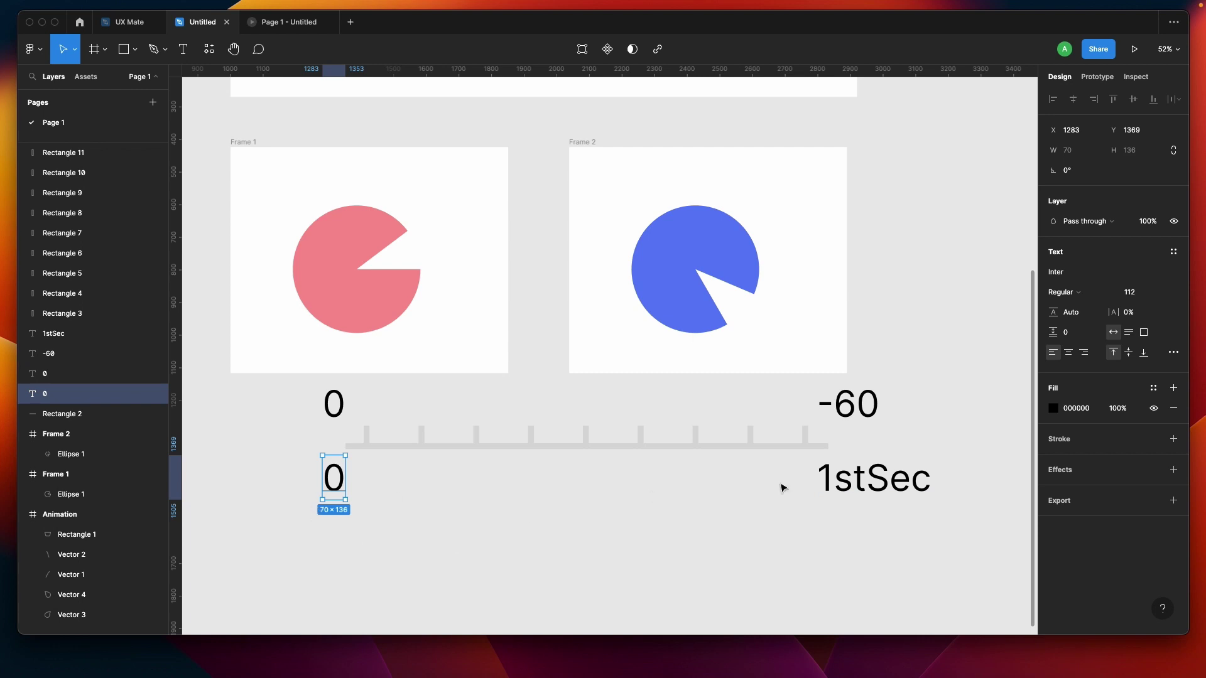
left_click(342, 408)
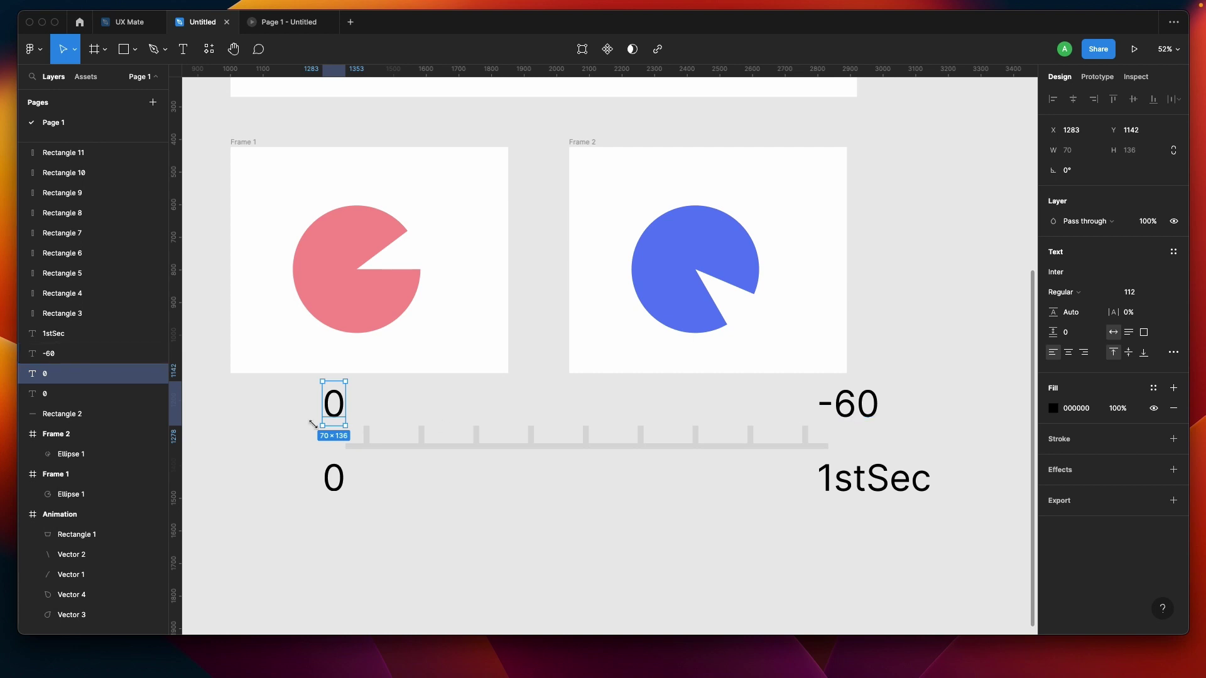
left_click_drag(271, 405, 994, 498)
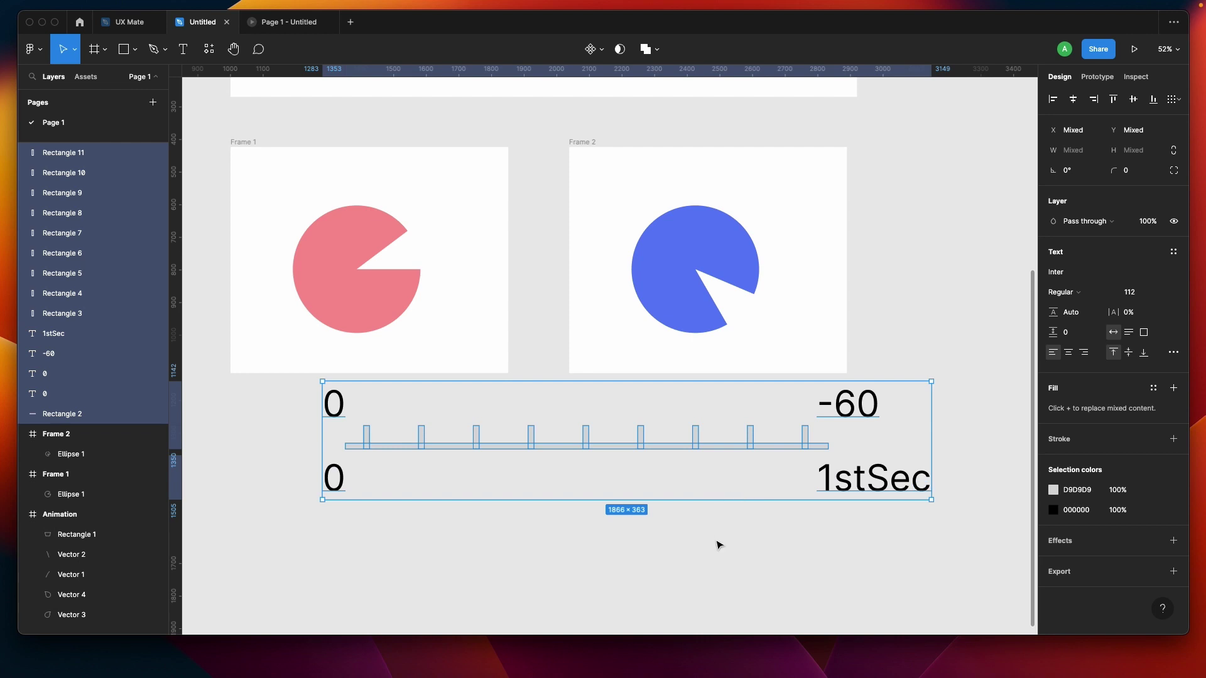
left_click(719, 544)
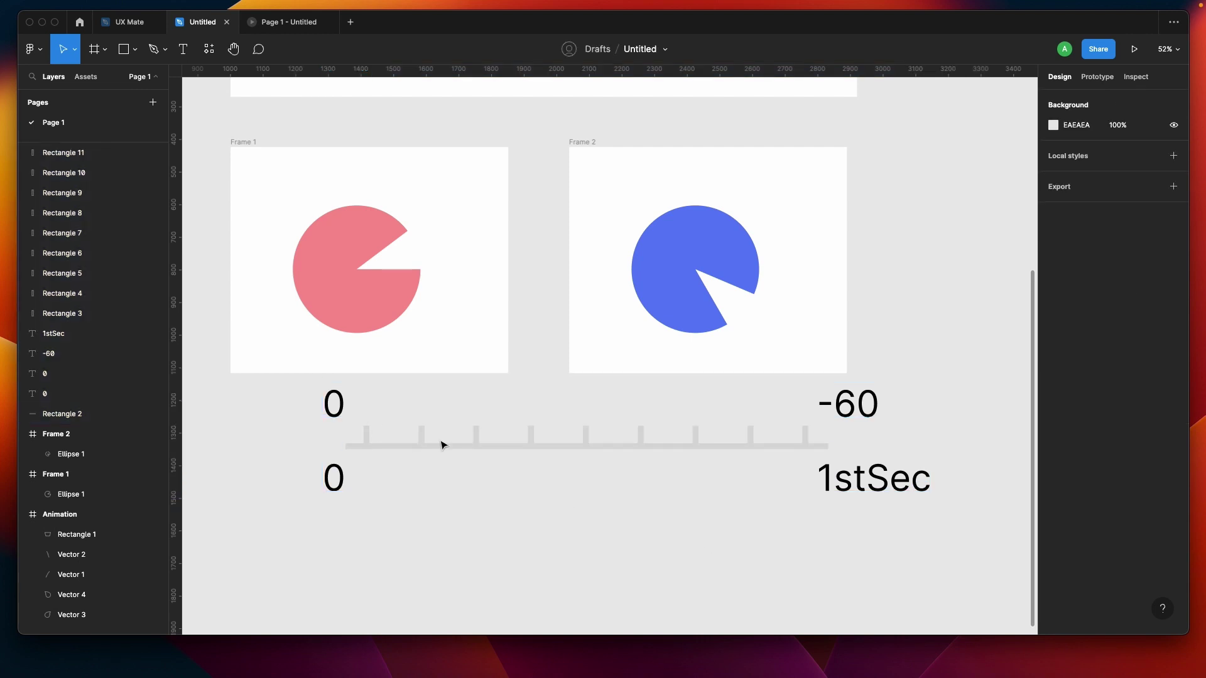
- Set the Smart animate easing of the Frame 1 to Frame 2 connection to Ease in
left_click(250, 154)
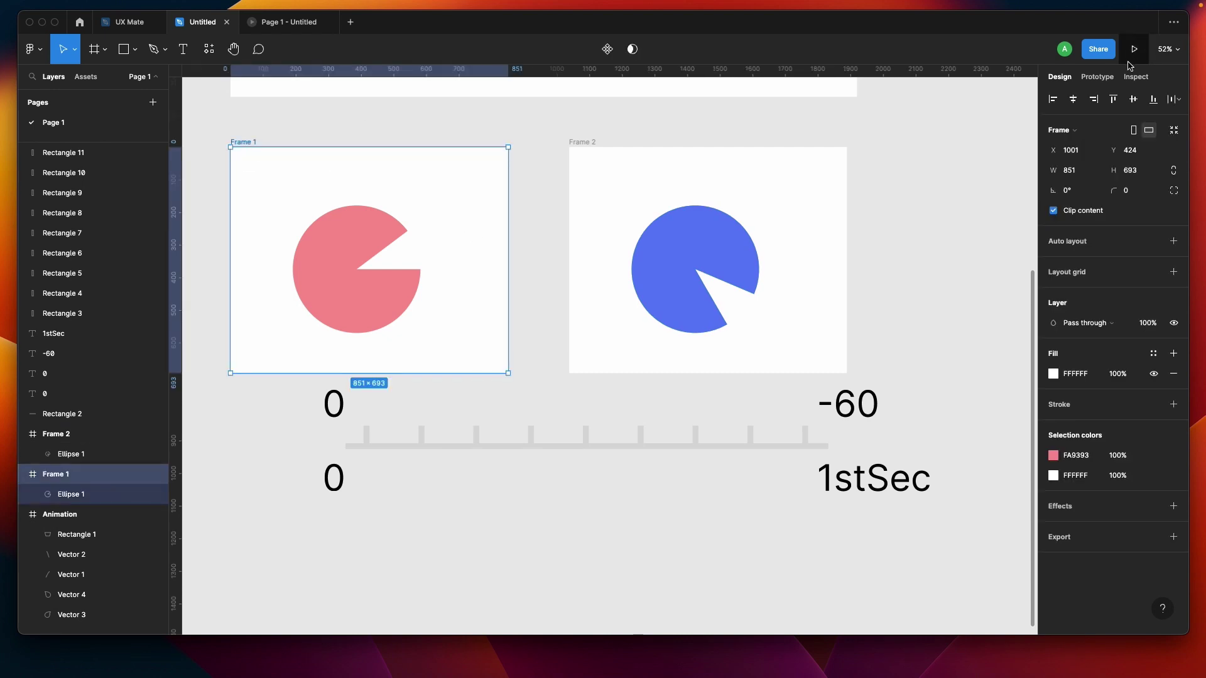
left_click(1100, 78)
left_click(538, 260)
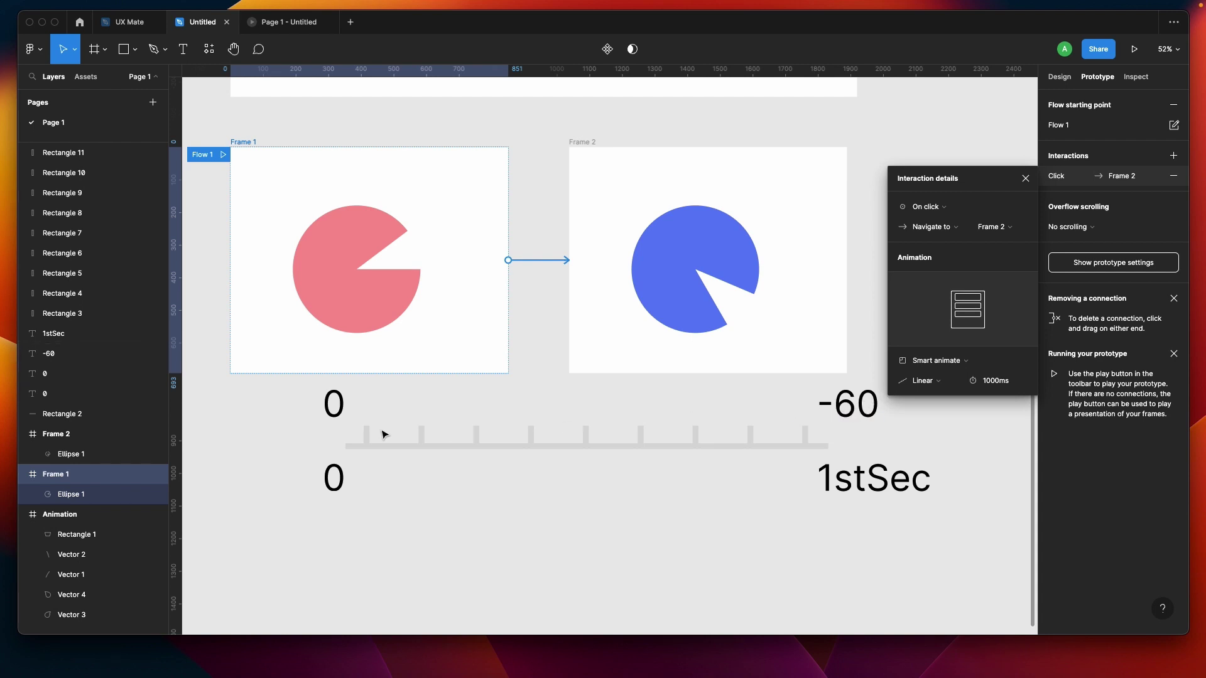
left_click(952, 382)
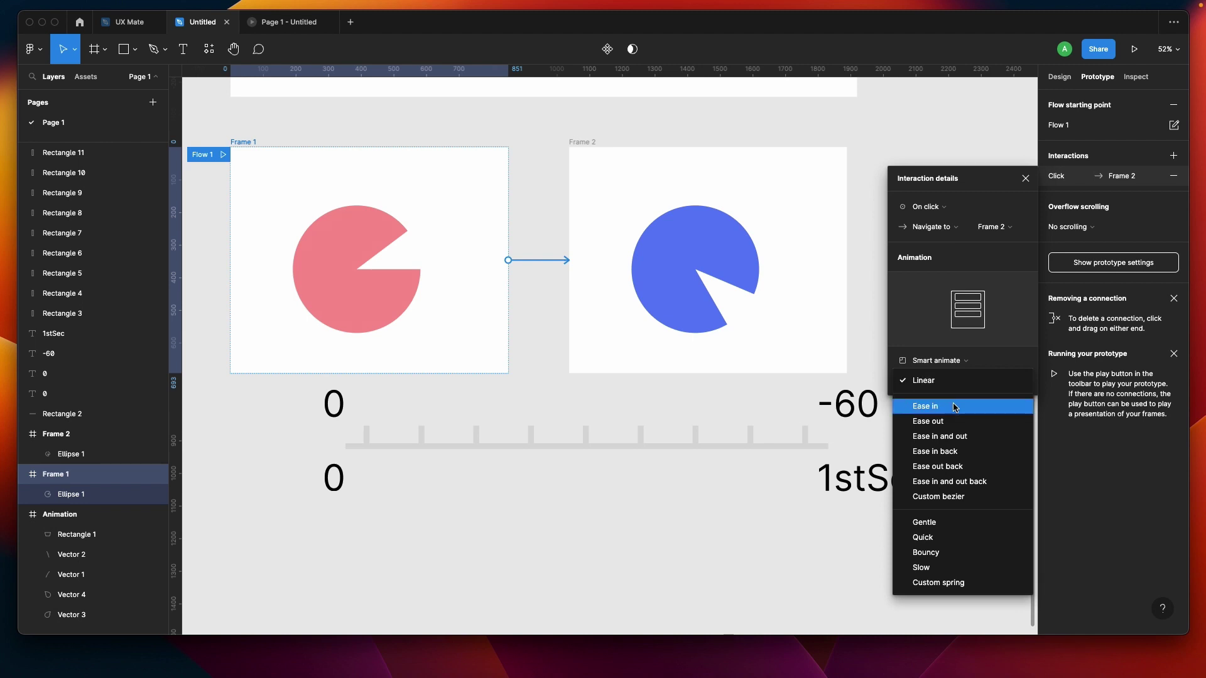
left_click(955, 409)
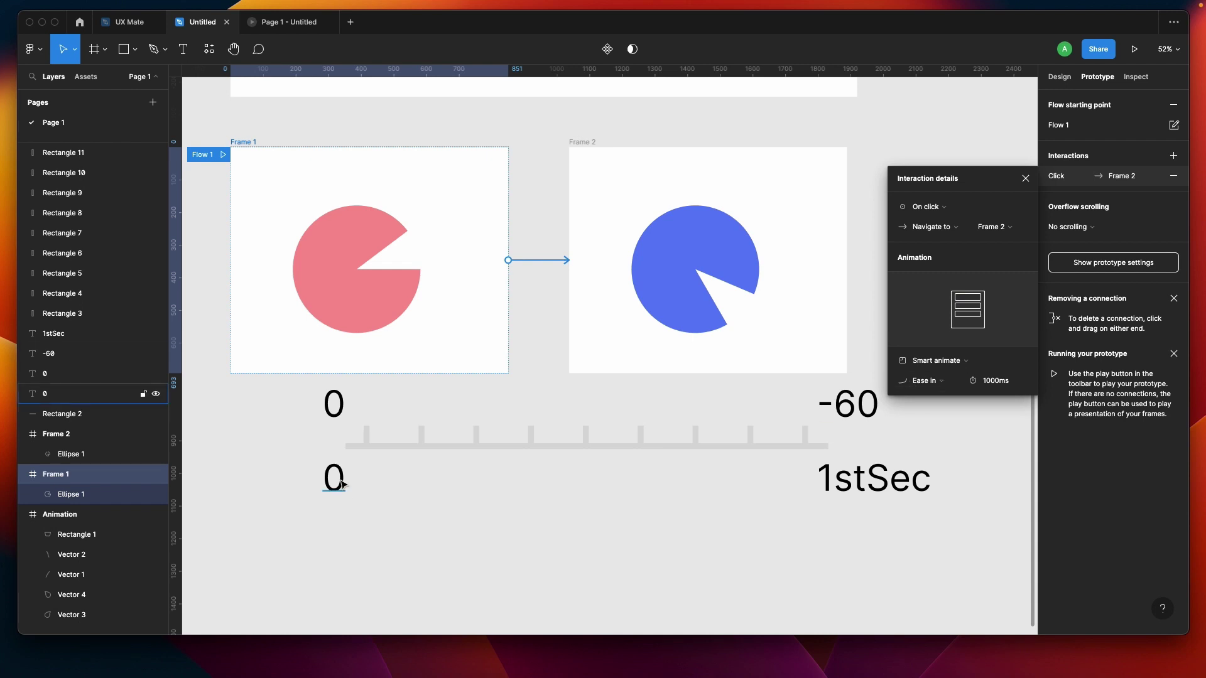
- Duplicate the 0 label above the timeline, change the copy's text to -50 and centre it over the sixth tick
left_click(338, 421)
left_click_drag(338, 422, 648, 415)
double_click(645, 408)
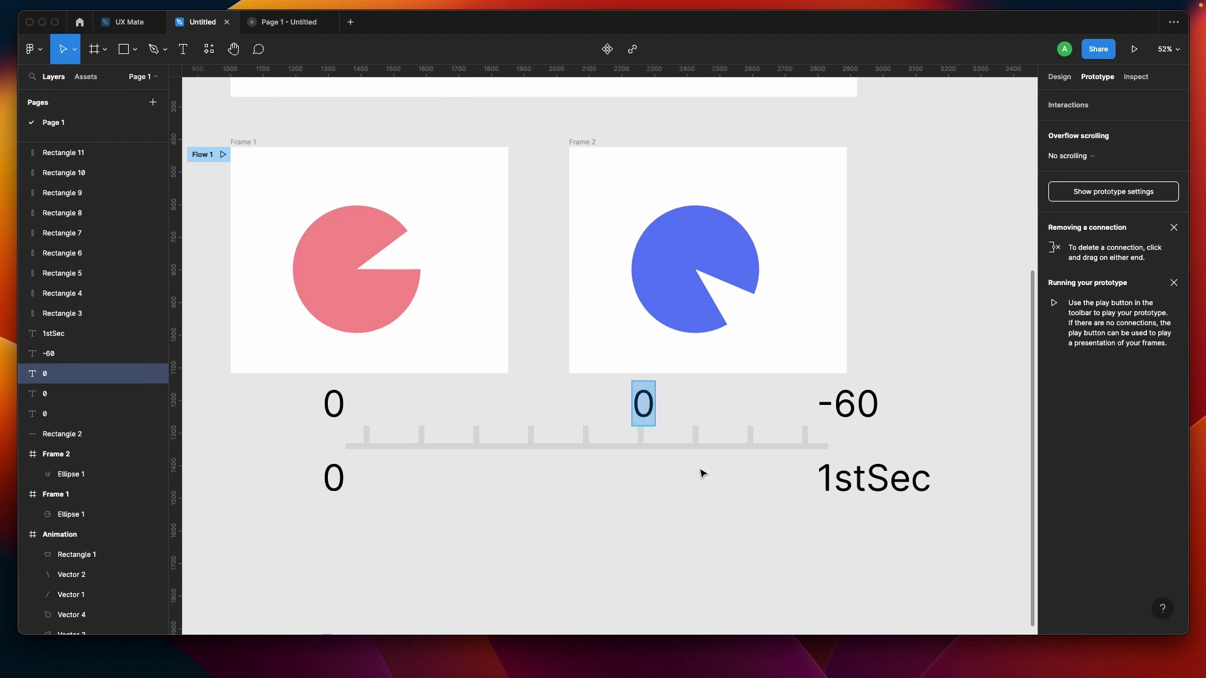
type("50")
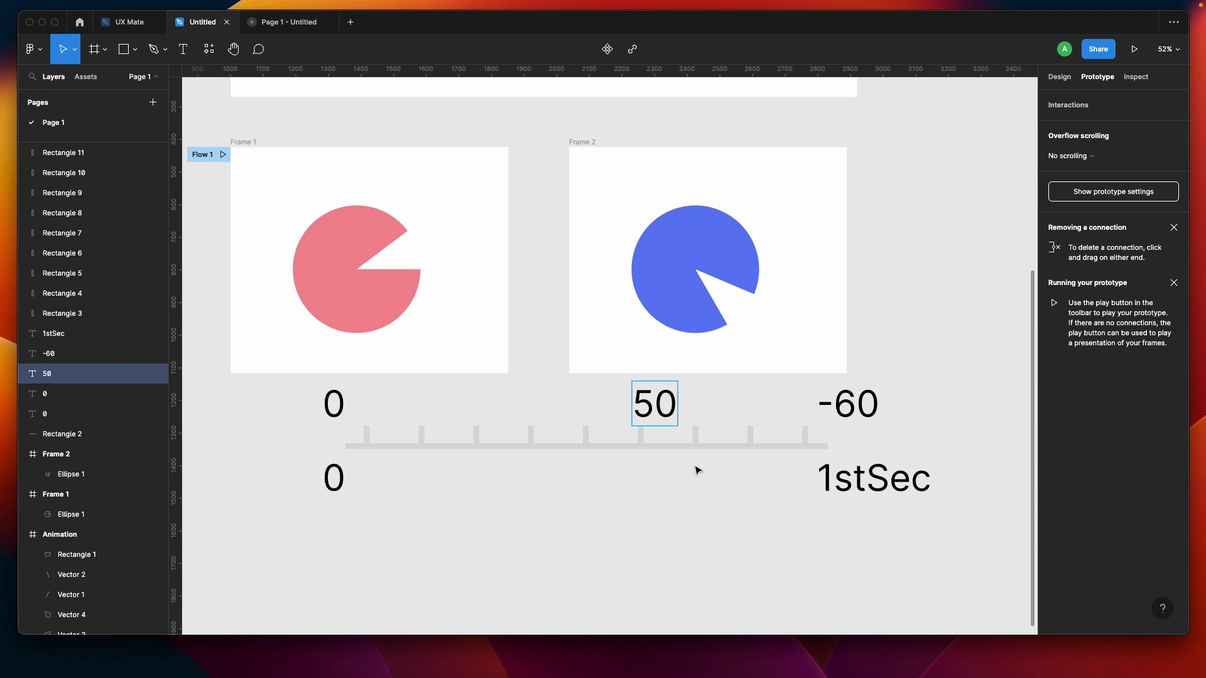
left_click(637, 401)
type("-")
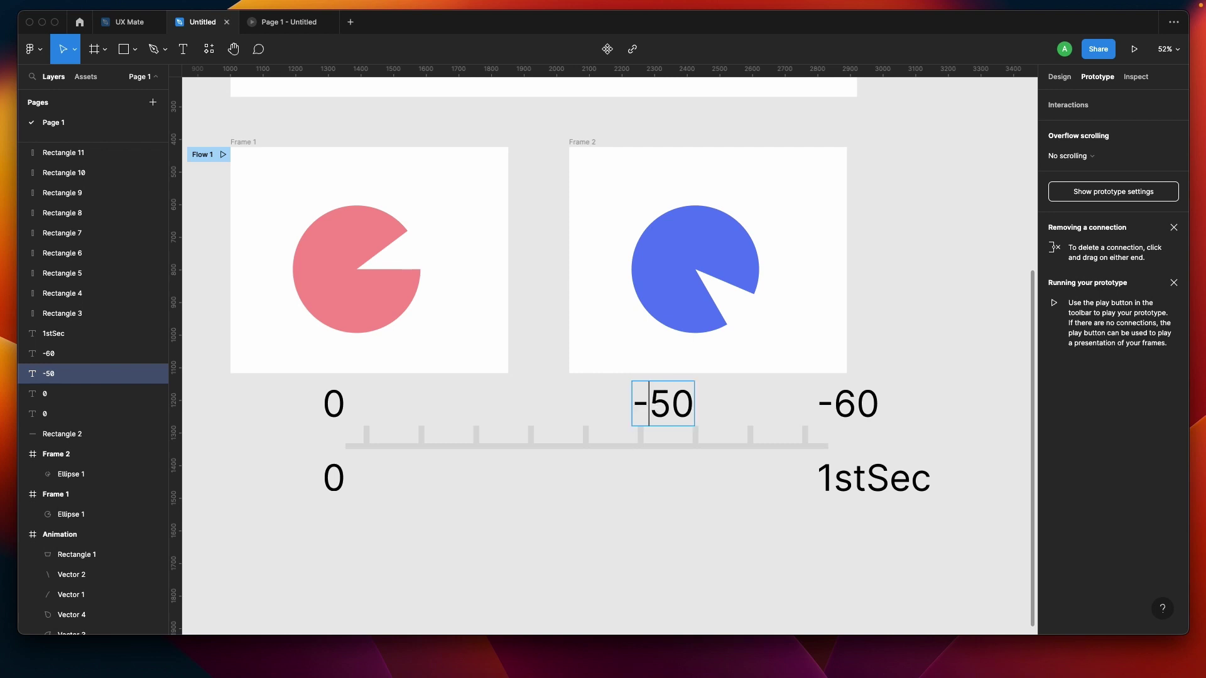
key("Escape")
left_click_drag(659, 405, 642, 403)
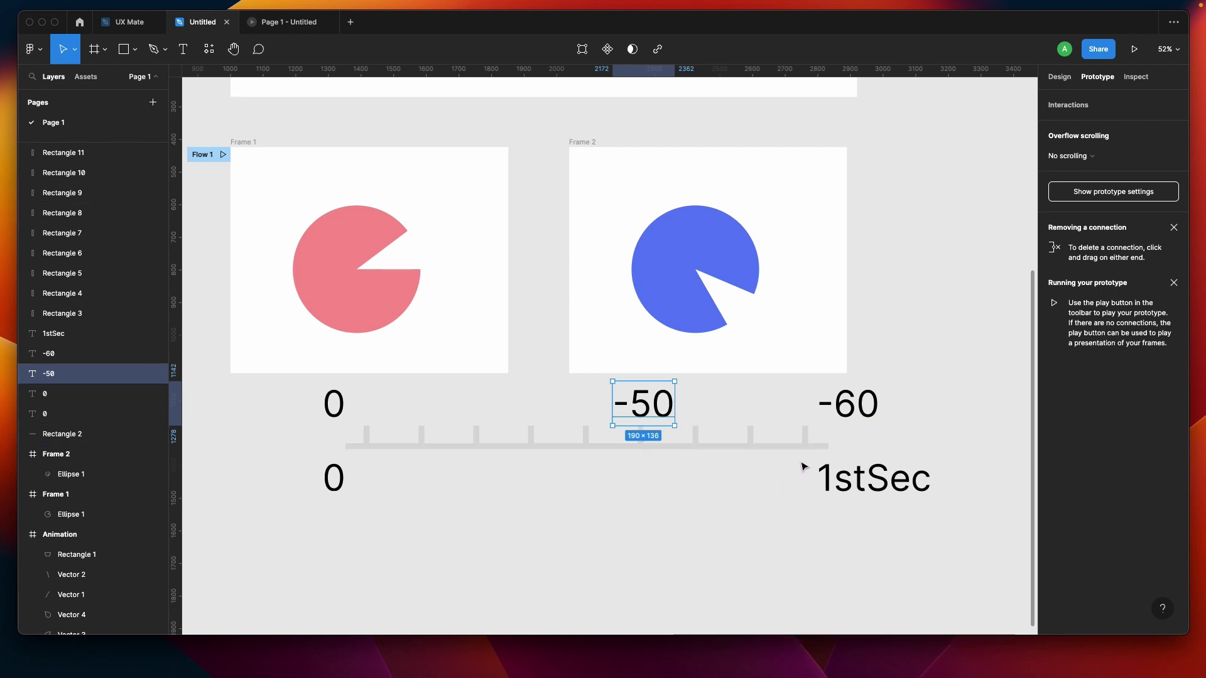
- Draw an open curve about 1400 × 217 below the timeline with the Pen tool, running nearly flat before rising towards 1stSec
key("p")
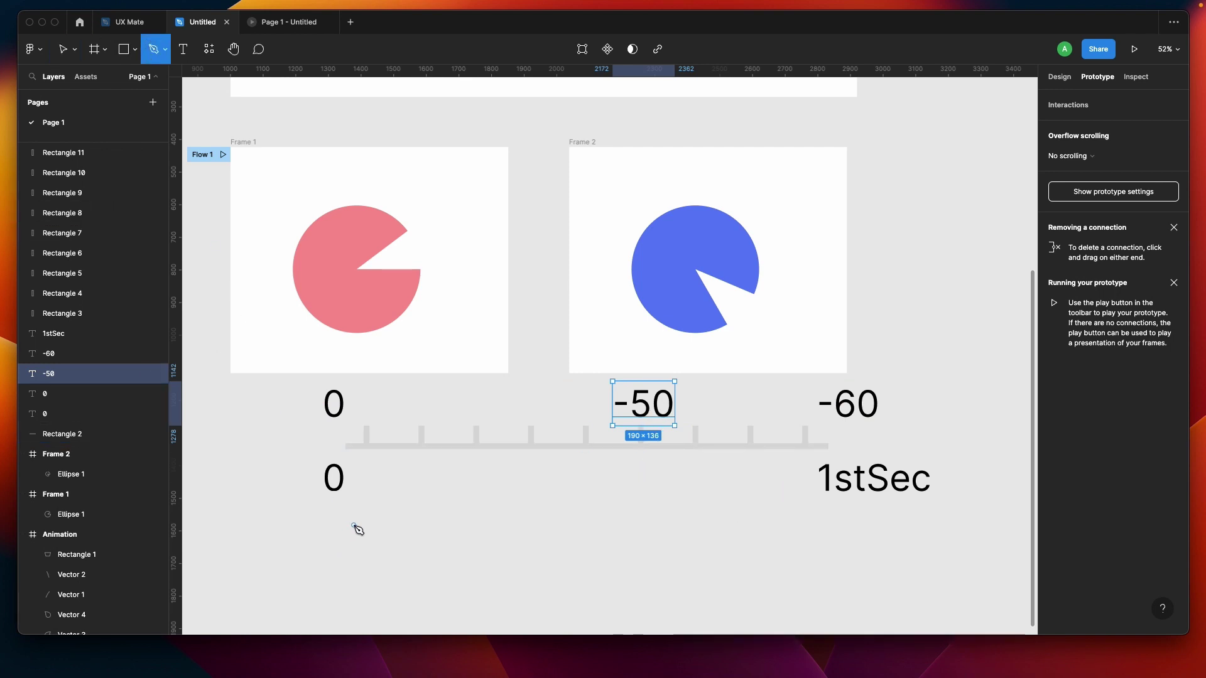
left_click(343, 534)
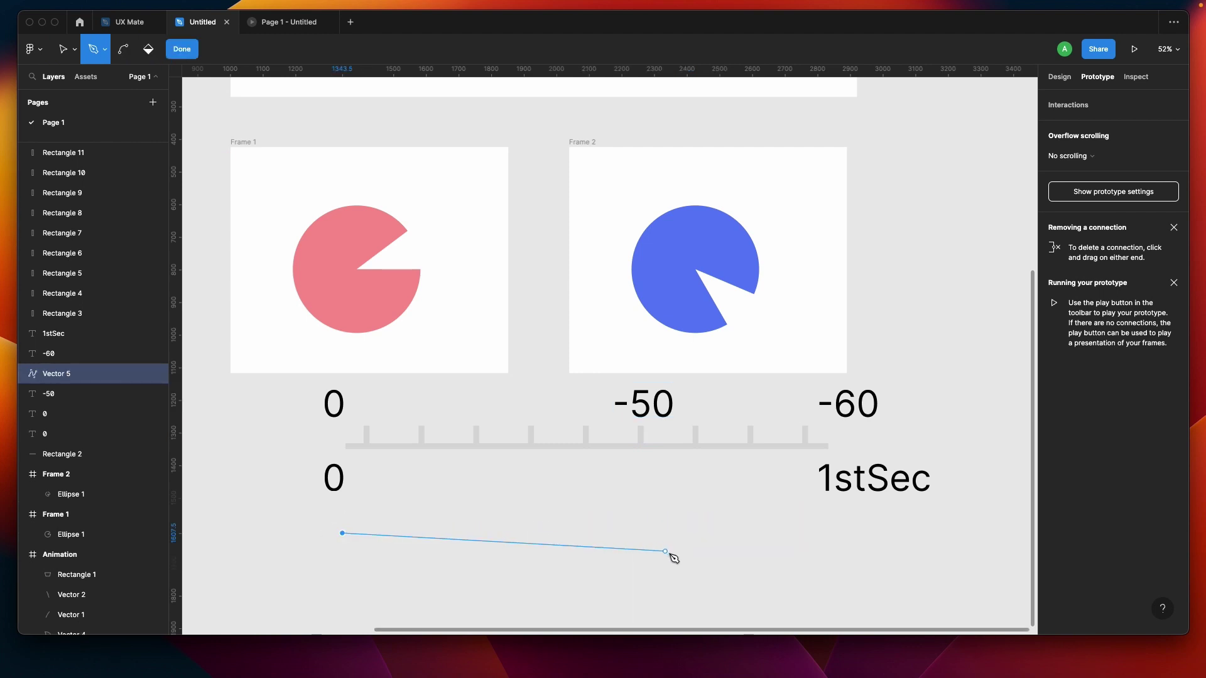
left_click_drag(683, 545, 718, 539)
left_click_drag(799, 475, 804, 464)
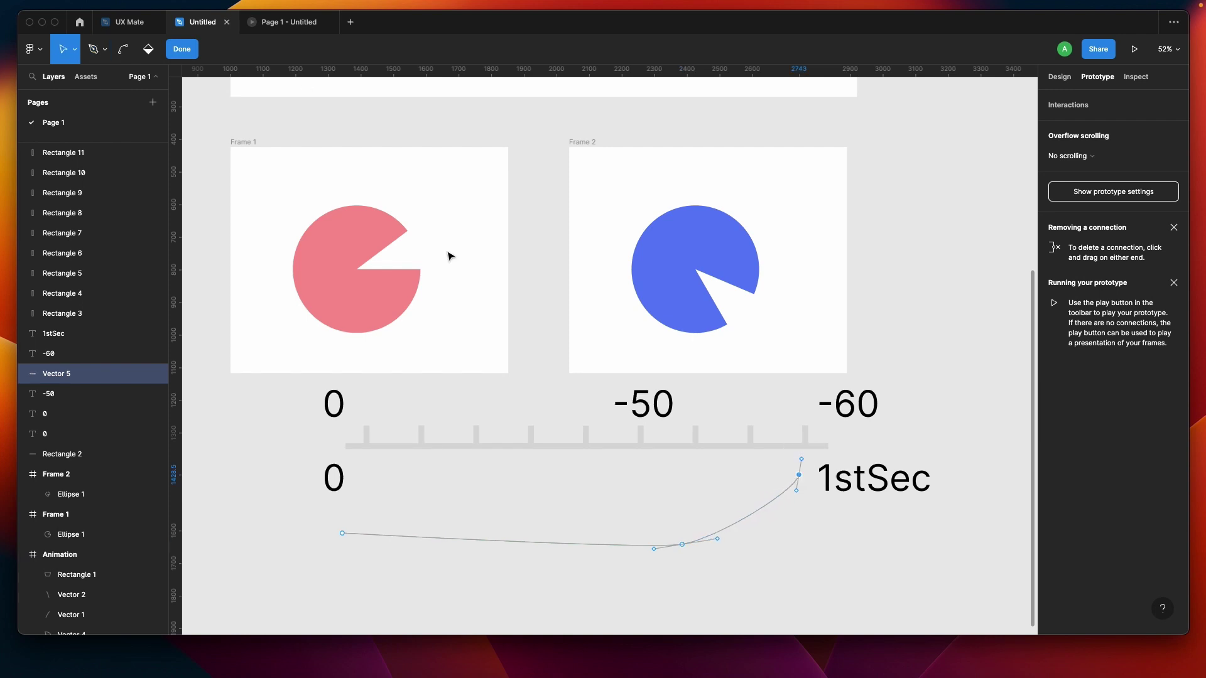
left_click(190, 50)
key("f")
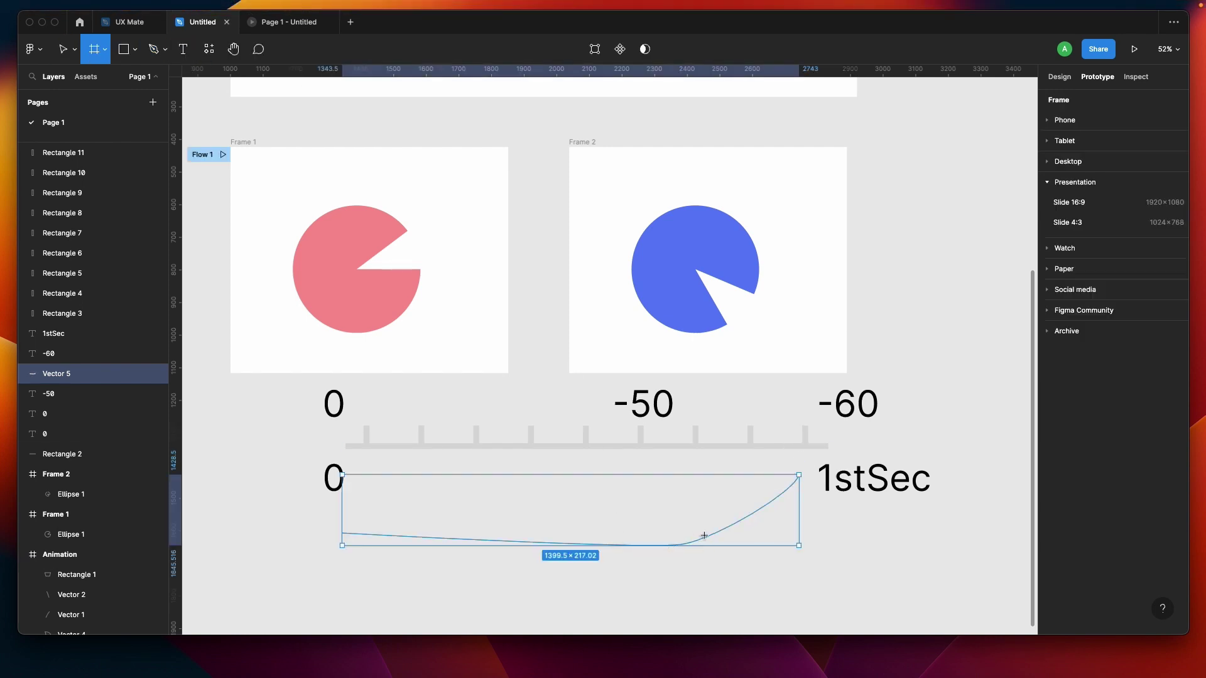
left_click(64, 50)
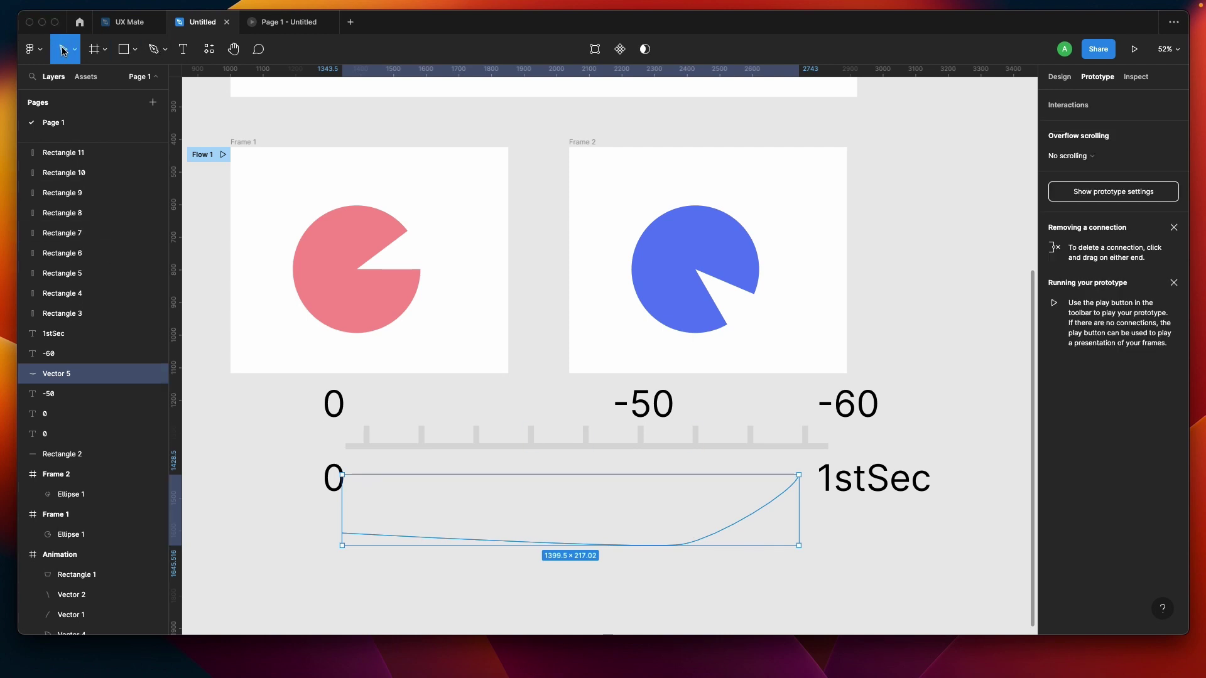
key("Escape")
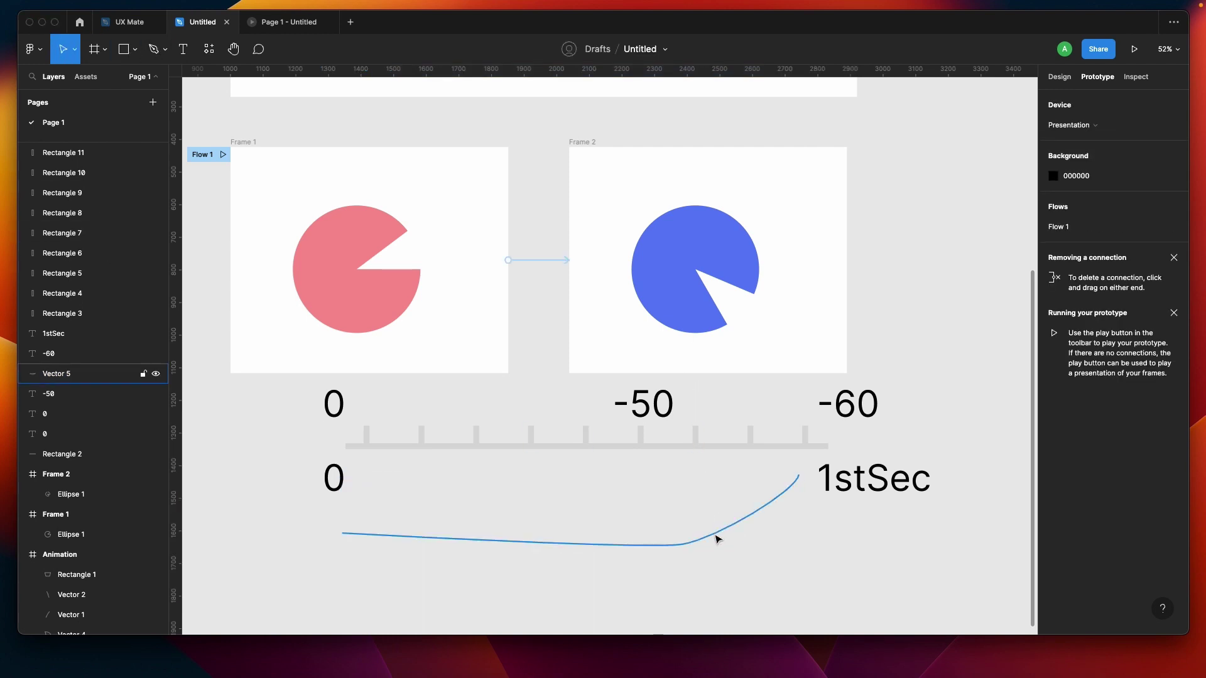
- Reshape the curve's middle bend and upper end into a smoother ease-in path about 1400 × 191
left_click(712, 544)
key("Return")
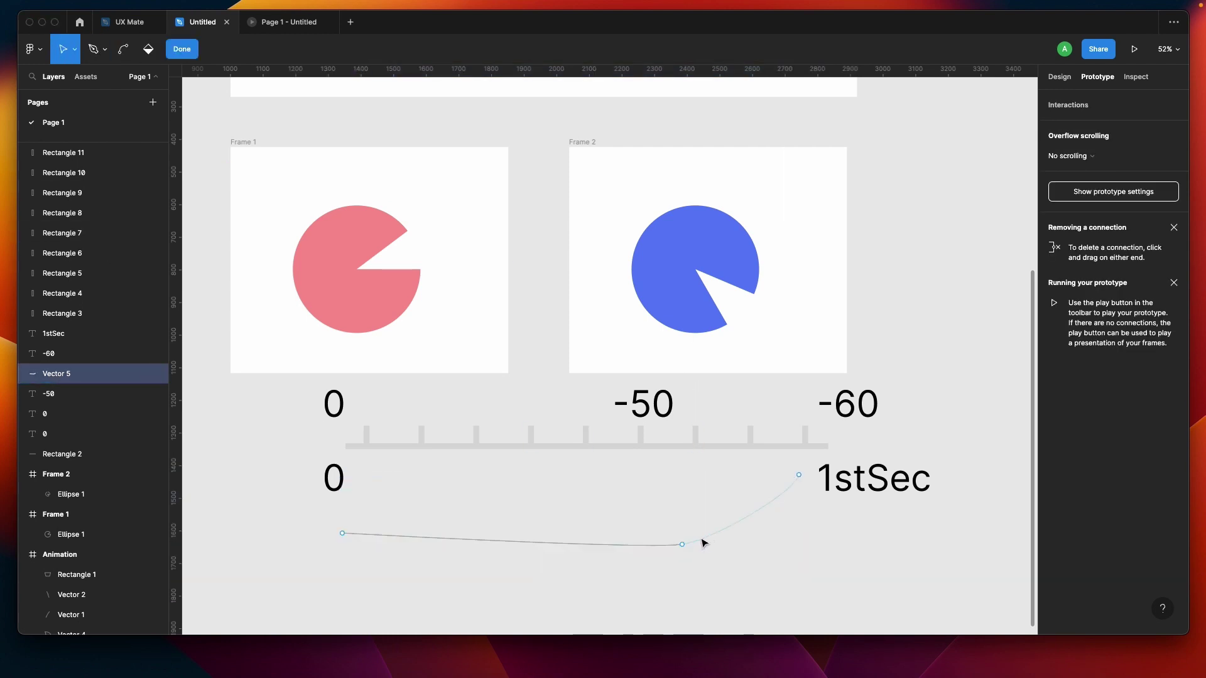
left_click(685, 544)
left_click_drag(683, 541, 722, 526)
left_click_drag(797, 490, 781, 492)
left_click(652, 575)
left_click(184, 50)
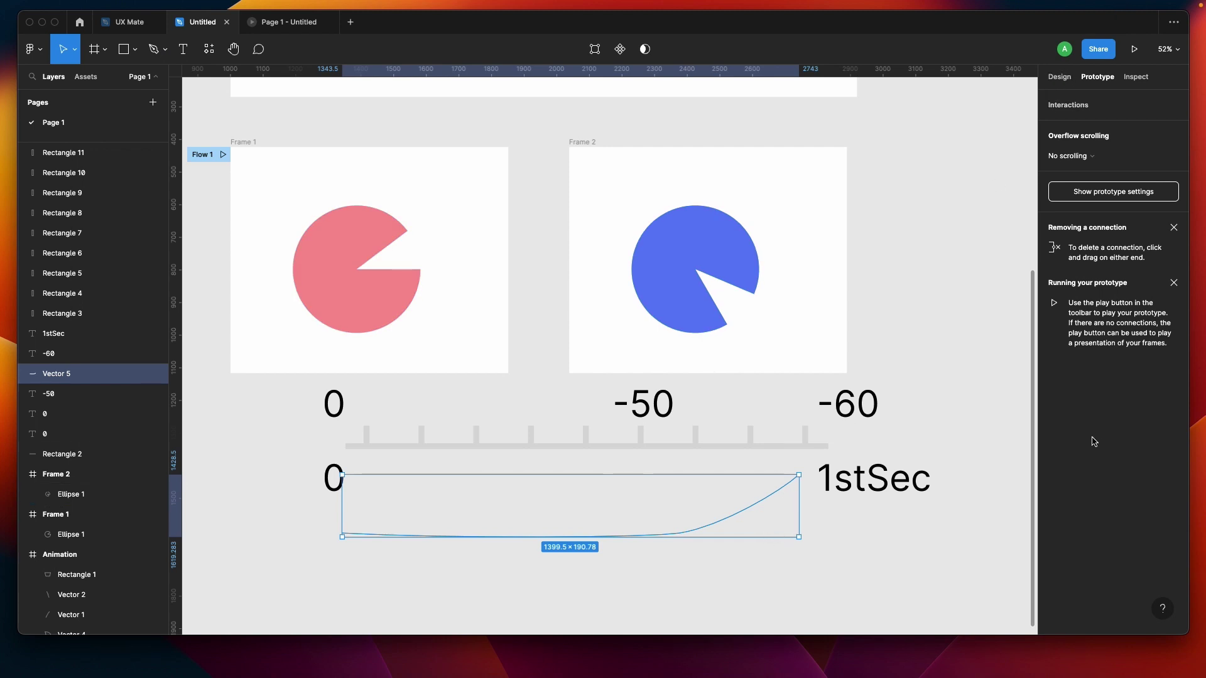
left_click(1062, 78)
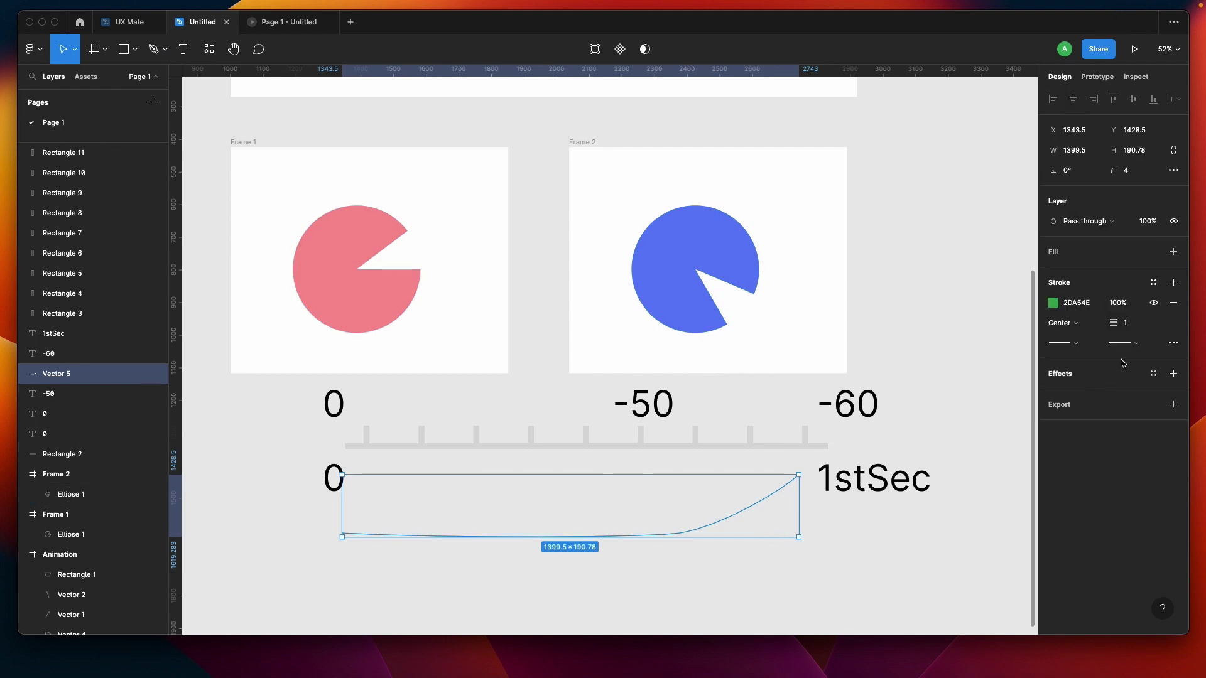
left_click(450, 562)
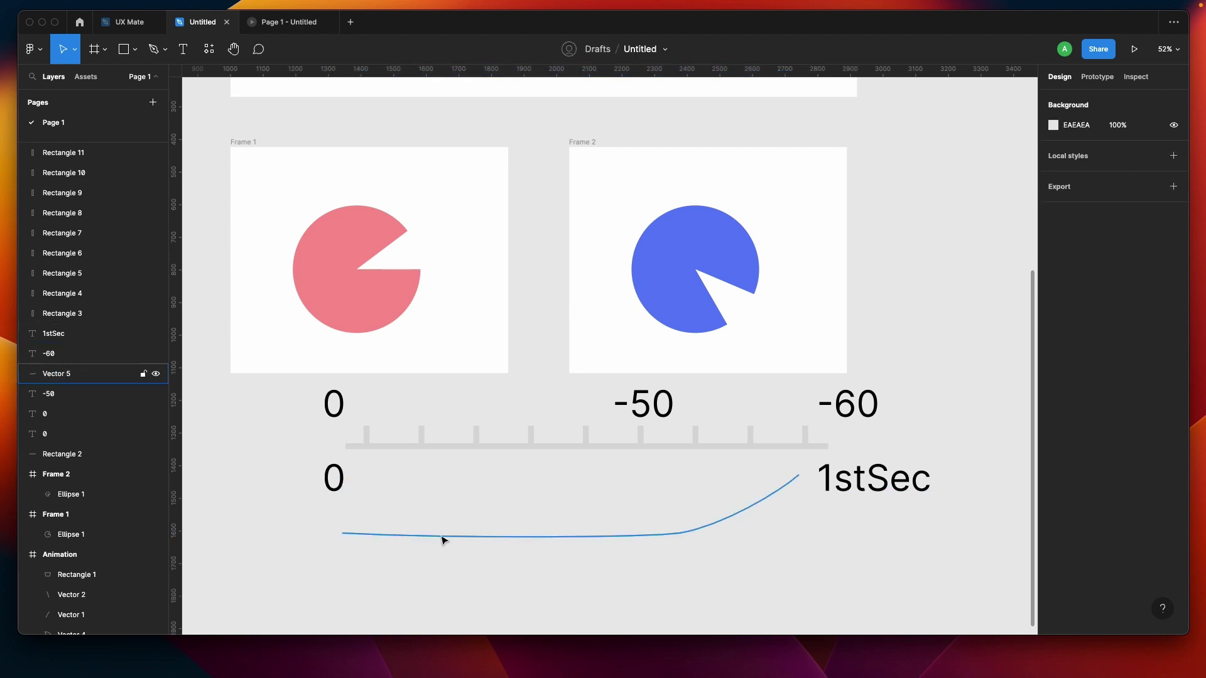
- Lengthen the tick under the -50 label downward until it crosses the easing curve
left_click(643, 446)
left_click_drag(640, 449, 642, 561)
left_click(698, 576)
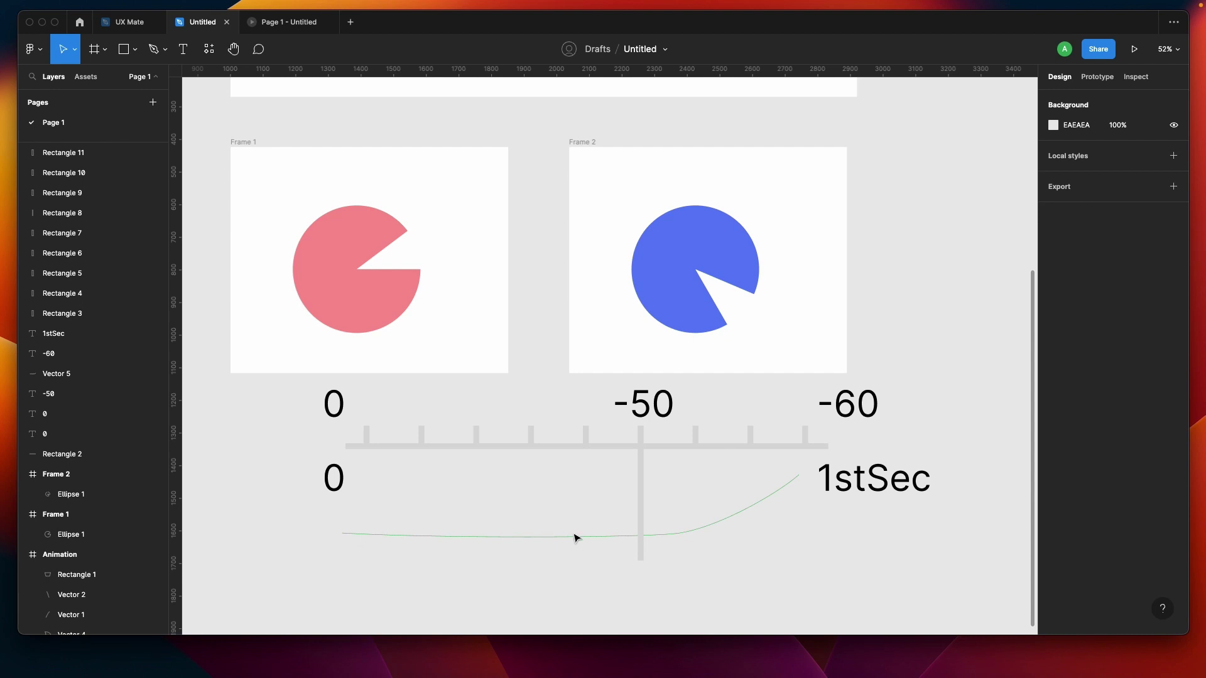
- Play the pie transition in the prototype preview and return to the design file
left_click(286, 26)
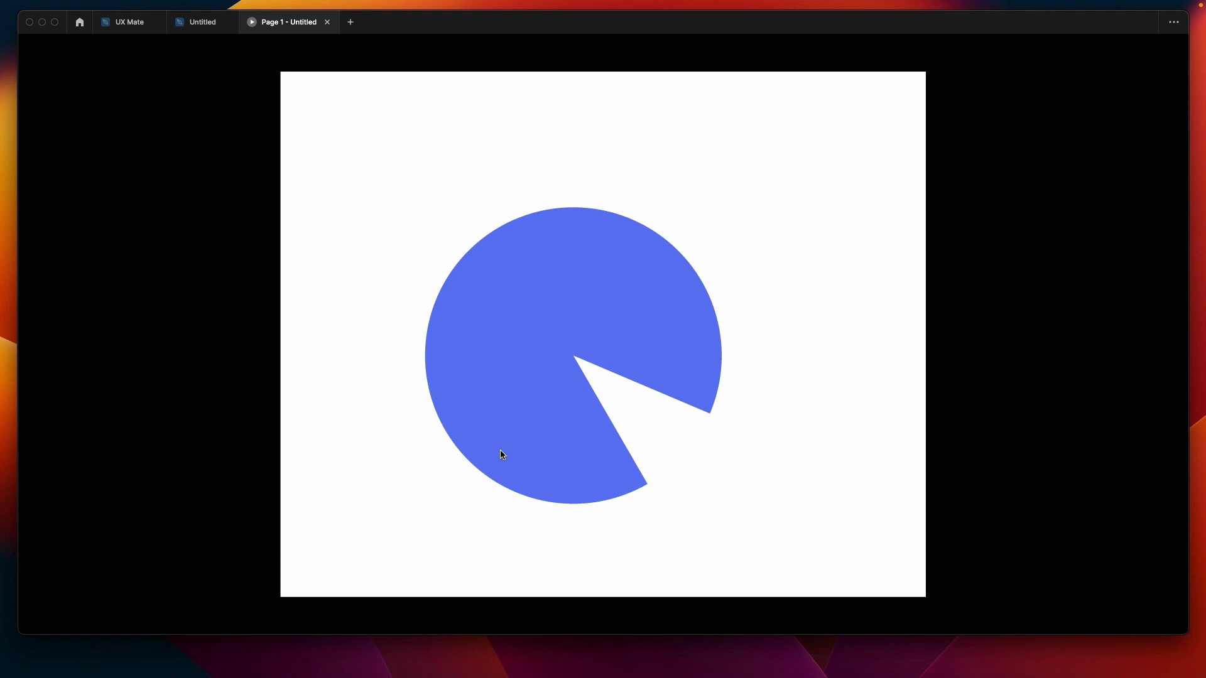
left_click(490, 411)
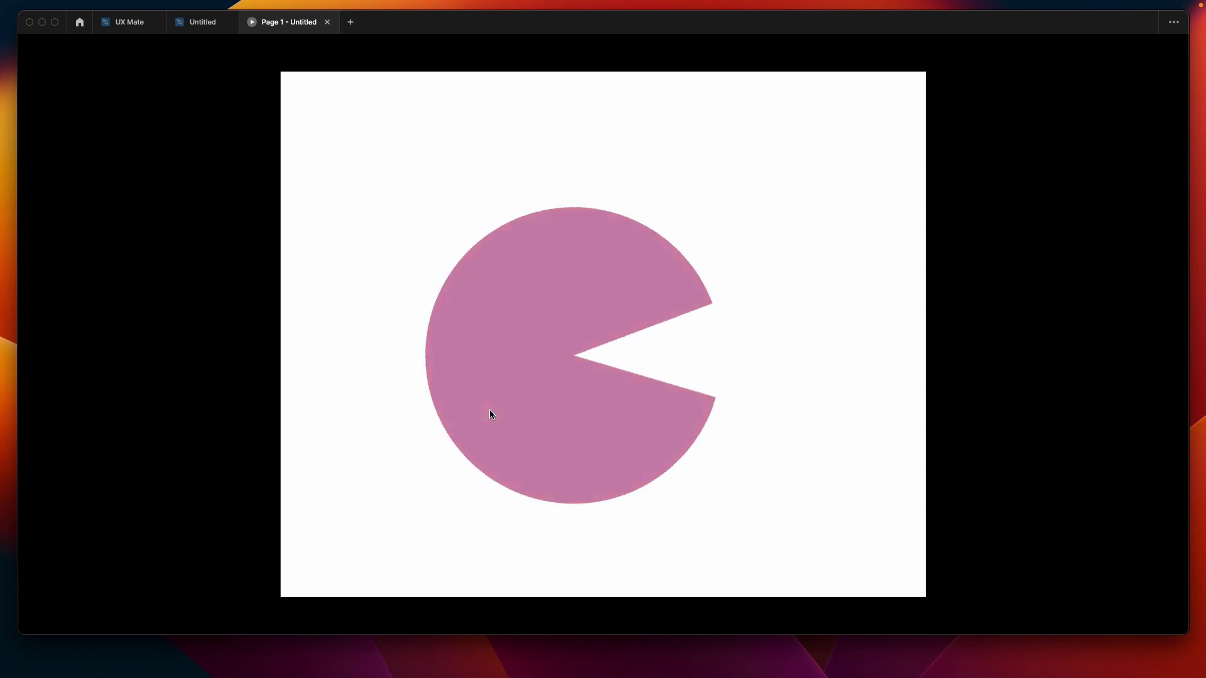
left_click(193, 25)
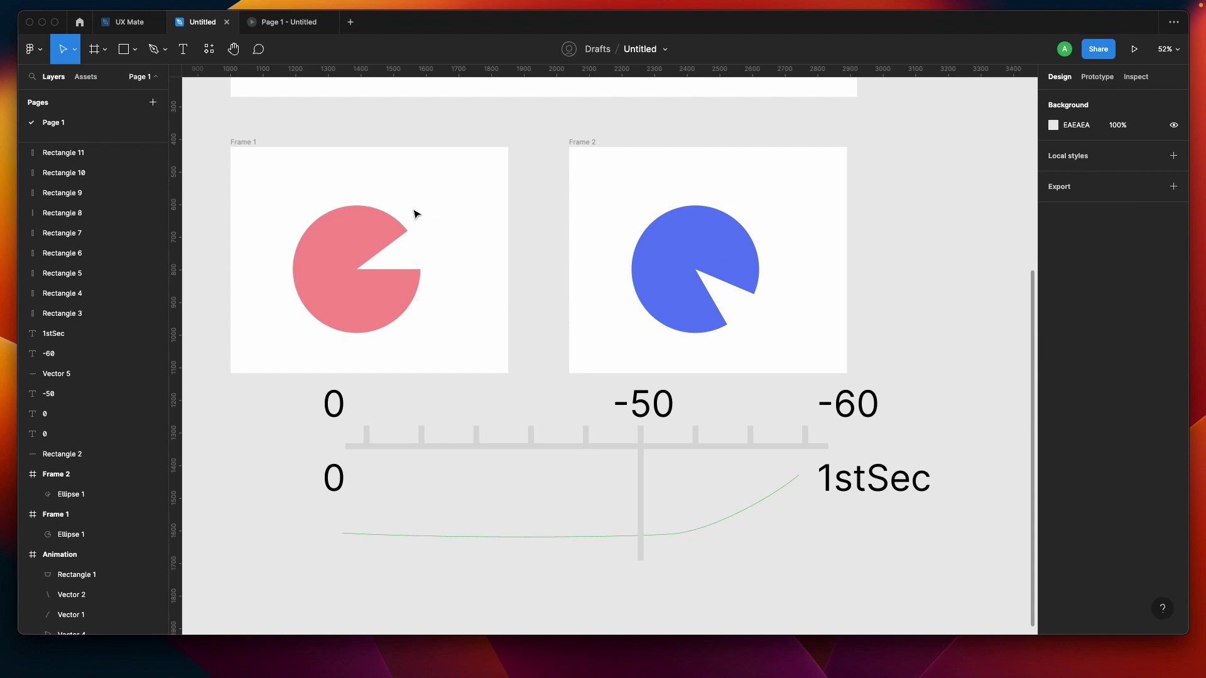
- Set the easing of the Frame 1 to Frame 2 connection to Ease in and out and play the transition in the prototype preview
left_click(1097, 77)
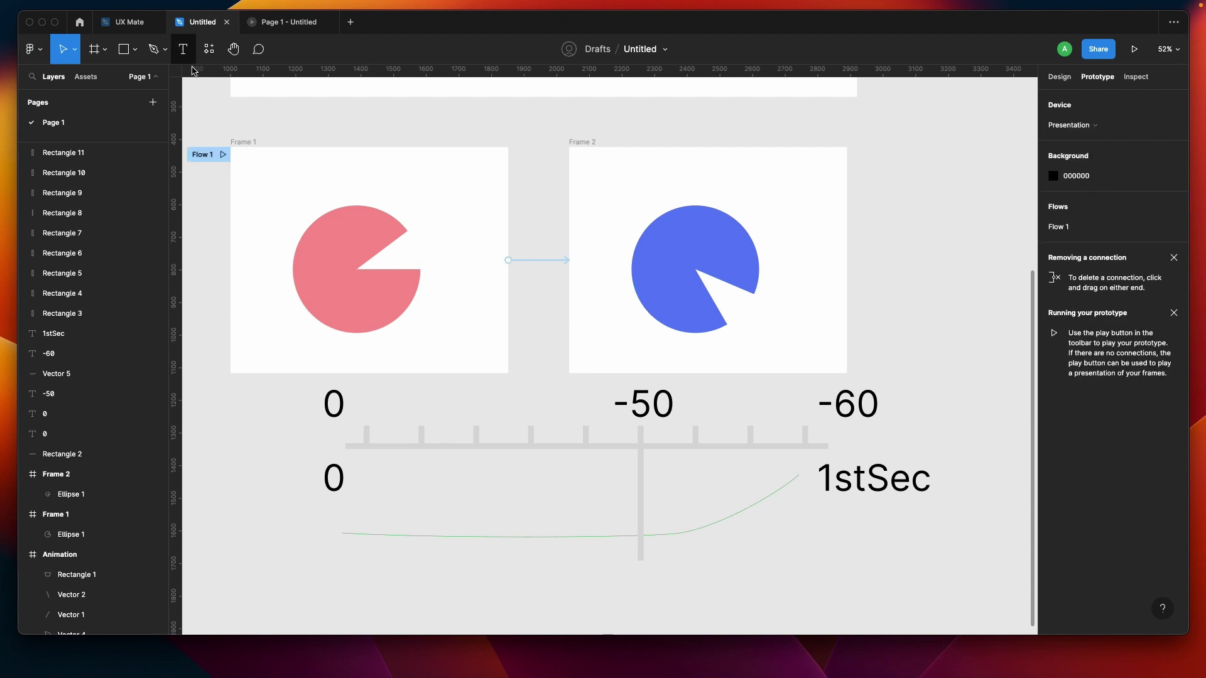
left_click(248, 142)
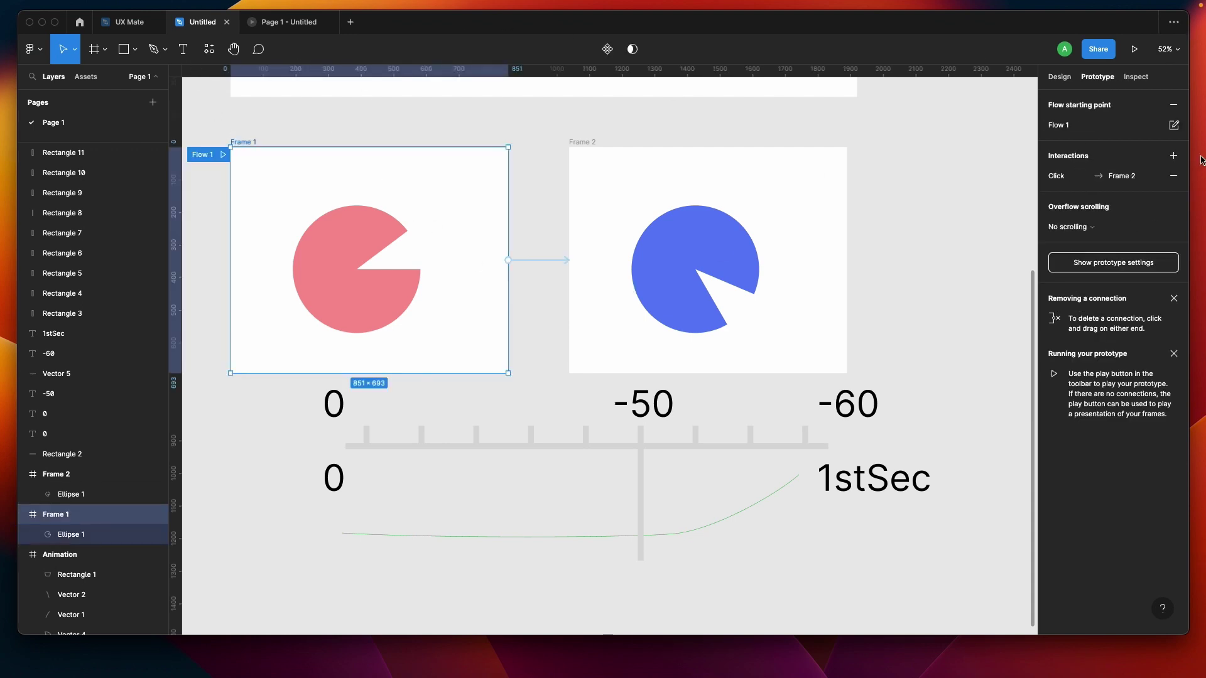
left_click(552, 258)
left_click(553, 261)
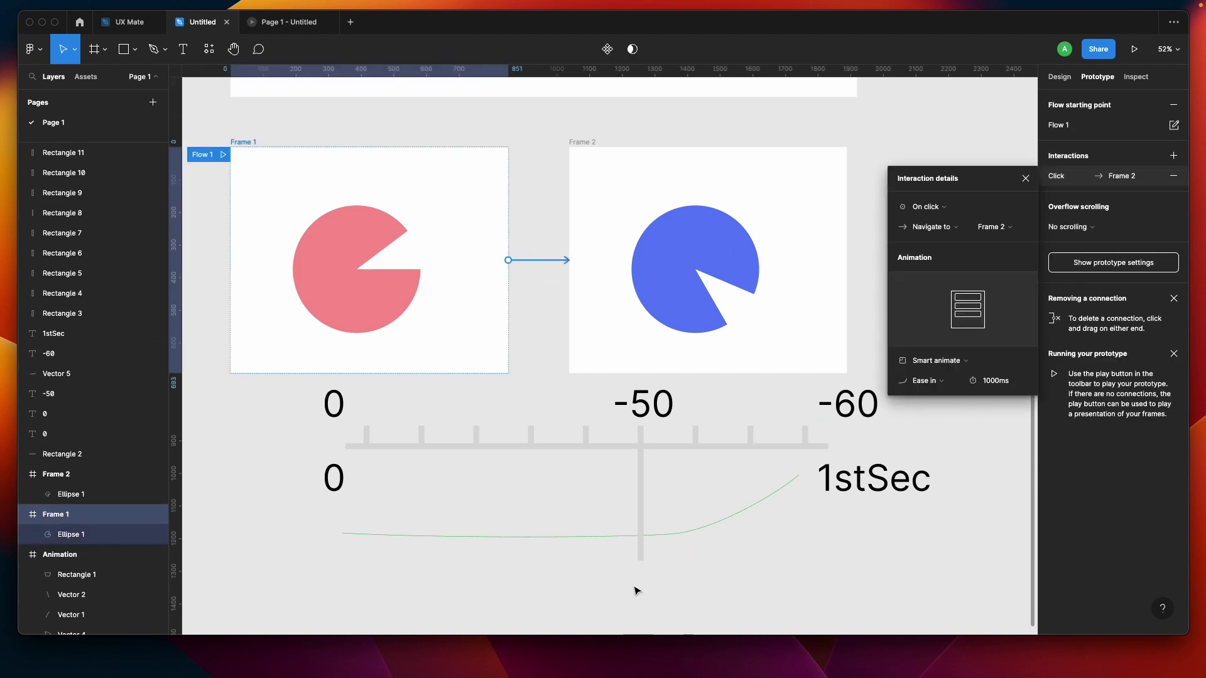
left_click(629, 596)
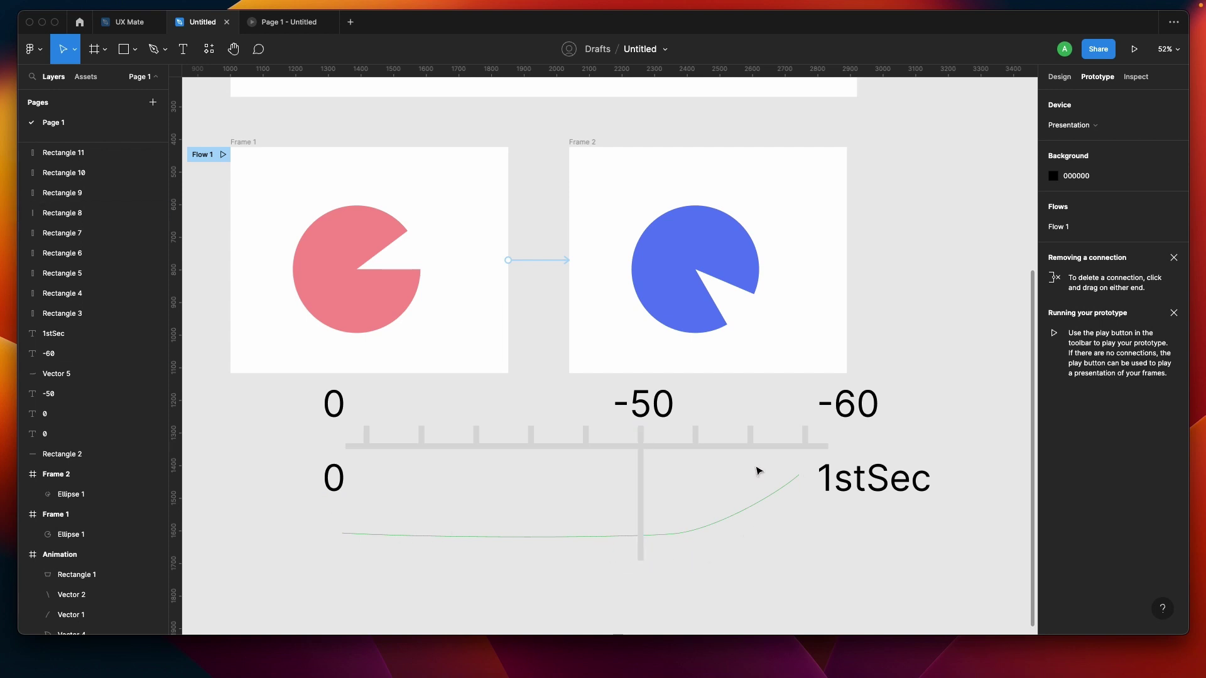
left_click(553, 260)
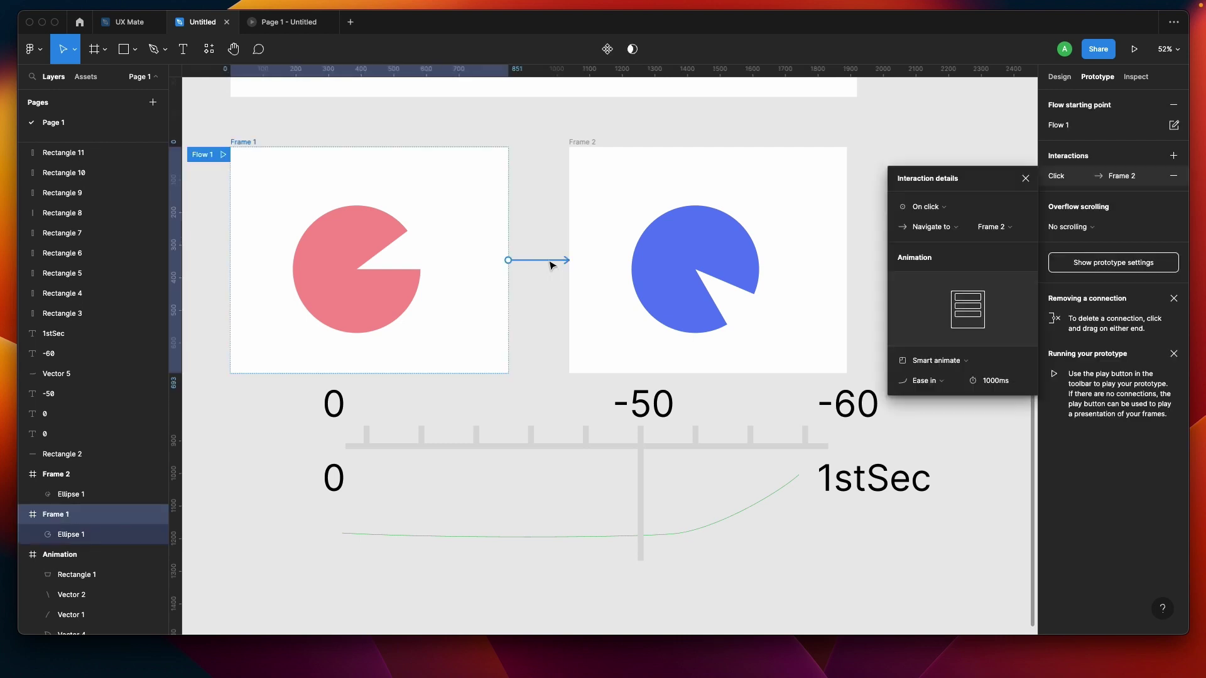
left_click(944, 377)
left_click(968, 411)
left_click(311, 23)
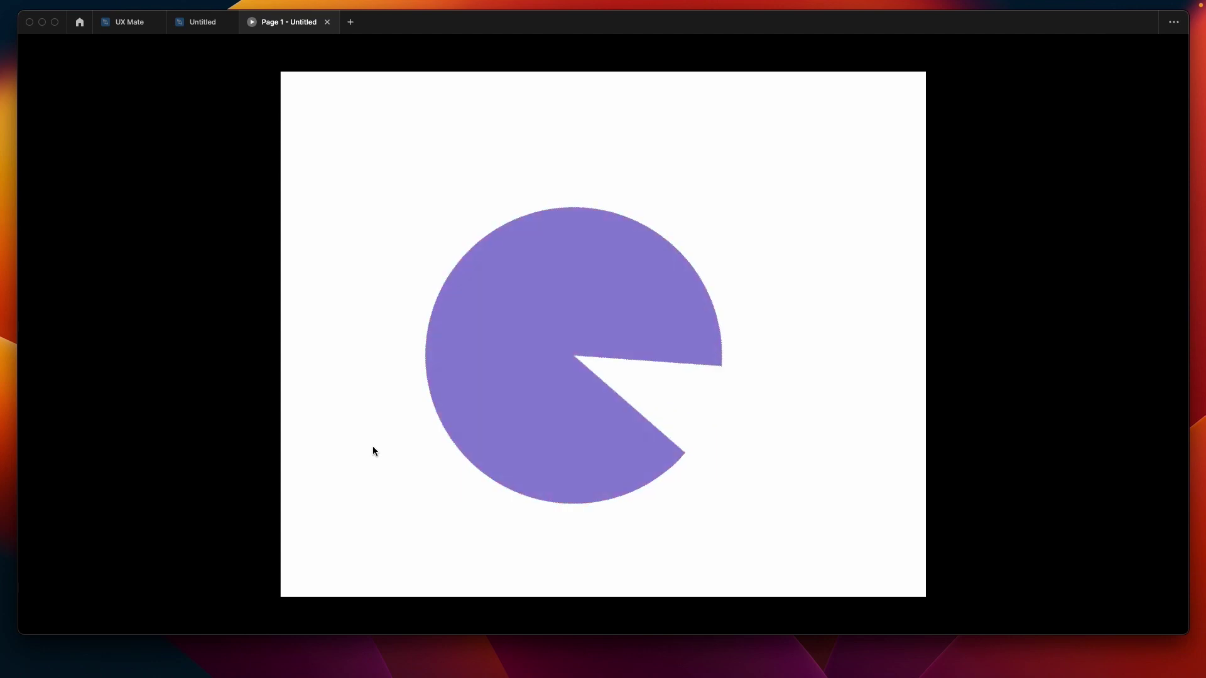
left_click(201, 23)
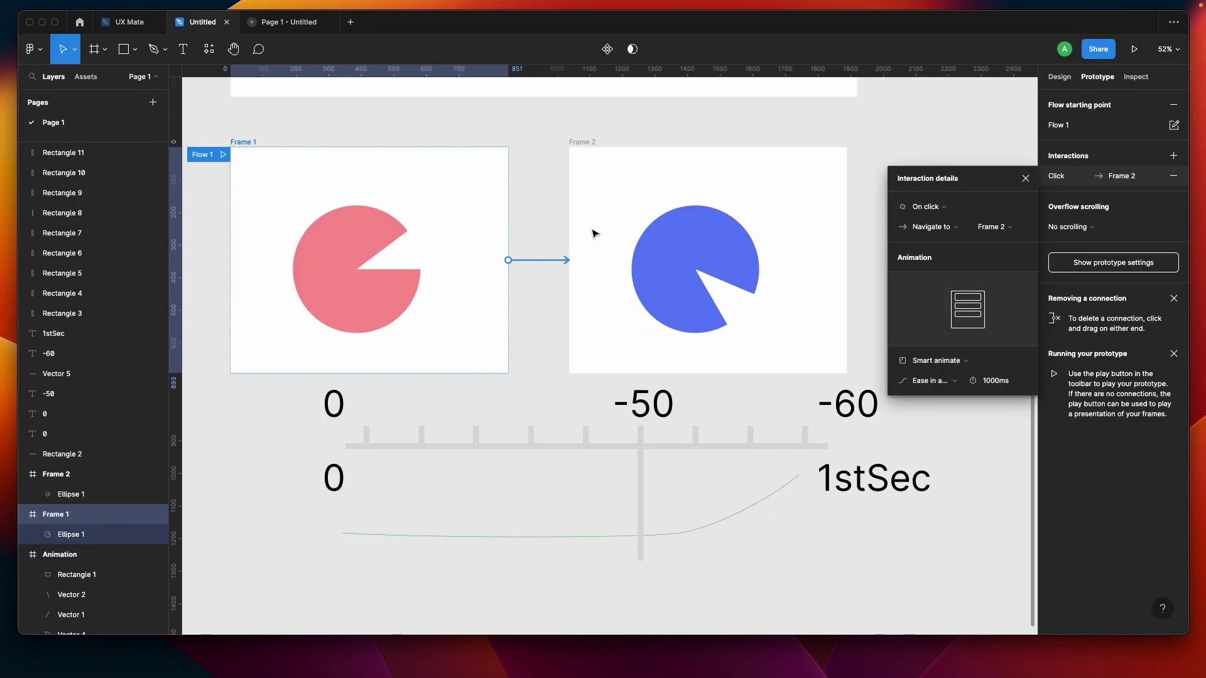
- Set the animation duration of the Frame 1 to Frame 2 connection to 3 ms
left_click(1011, 383)
type("3")
key("Return")
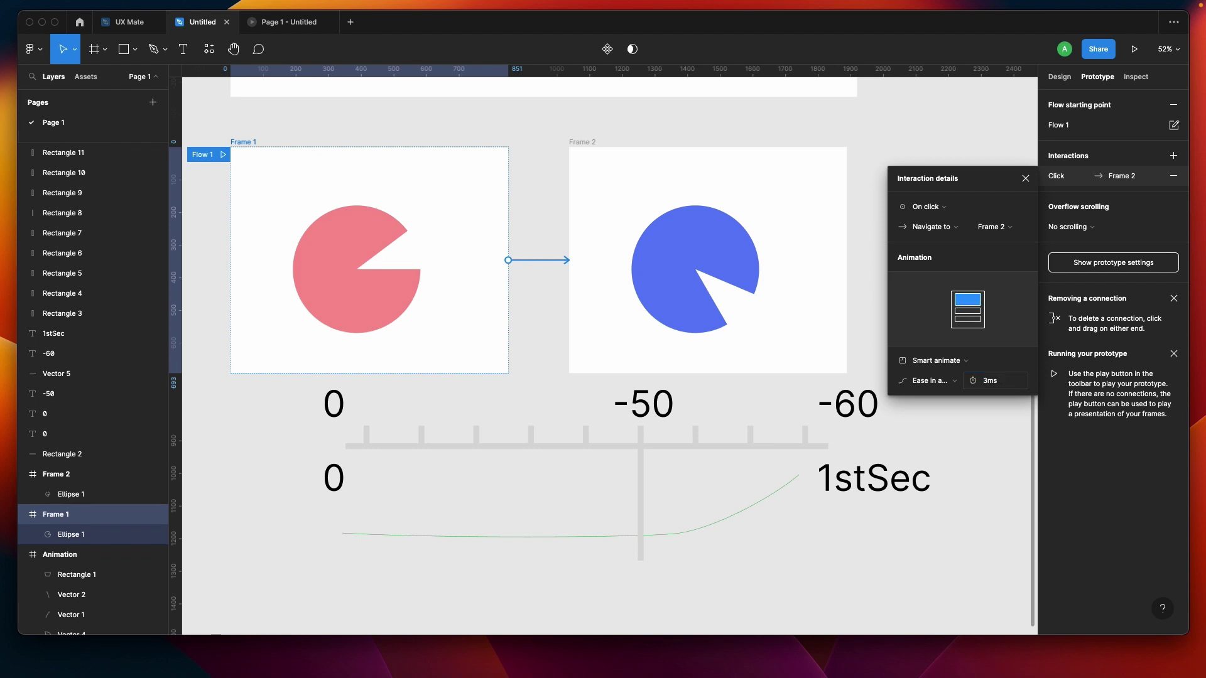
- Set the animation duration of the Frame 1 to Frame 2 connection to 3 s and play the transition in the prototype preview
left_click(287, 25)
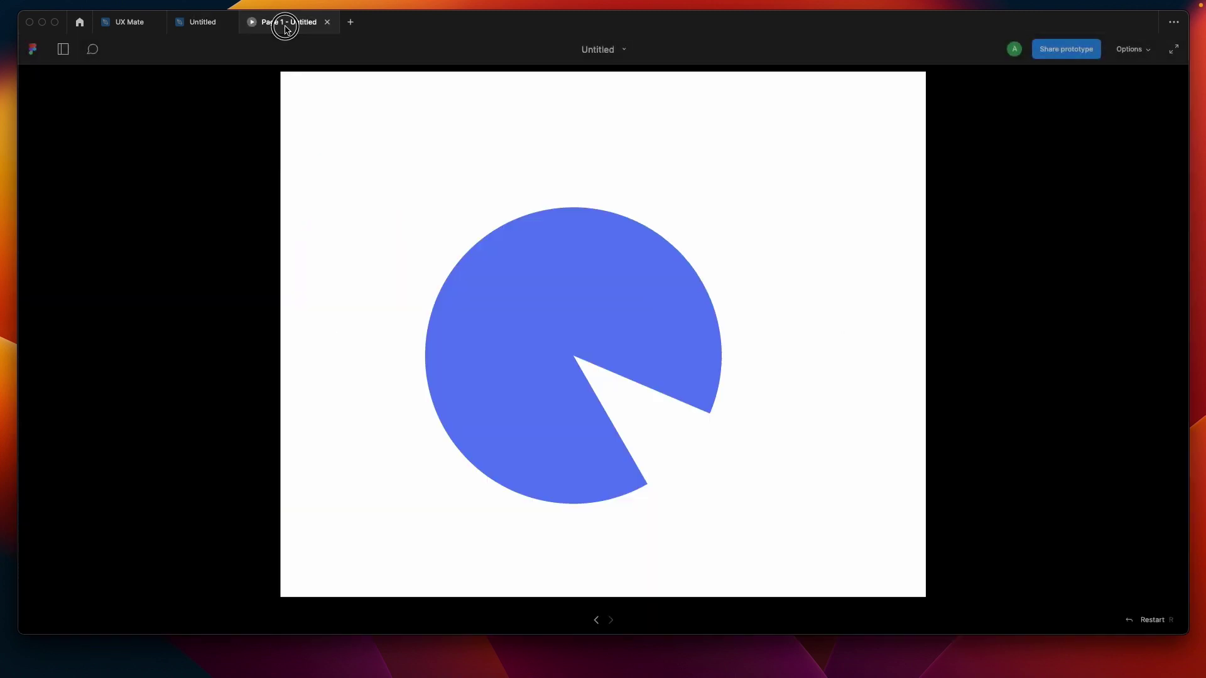
left_click(182, 22)
left_click(1009, 381)
type("3s")
key("Return")
left_click(296, 25)
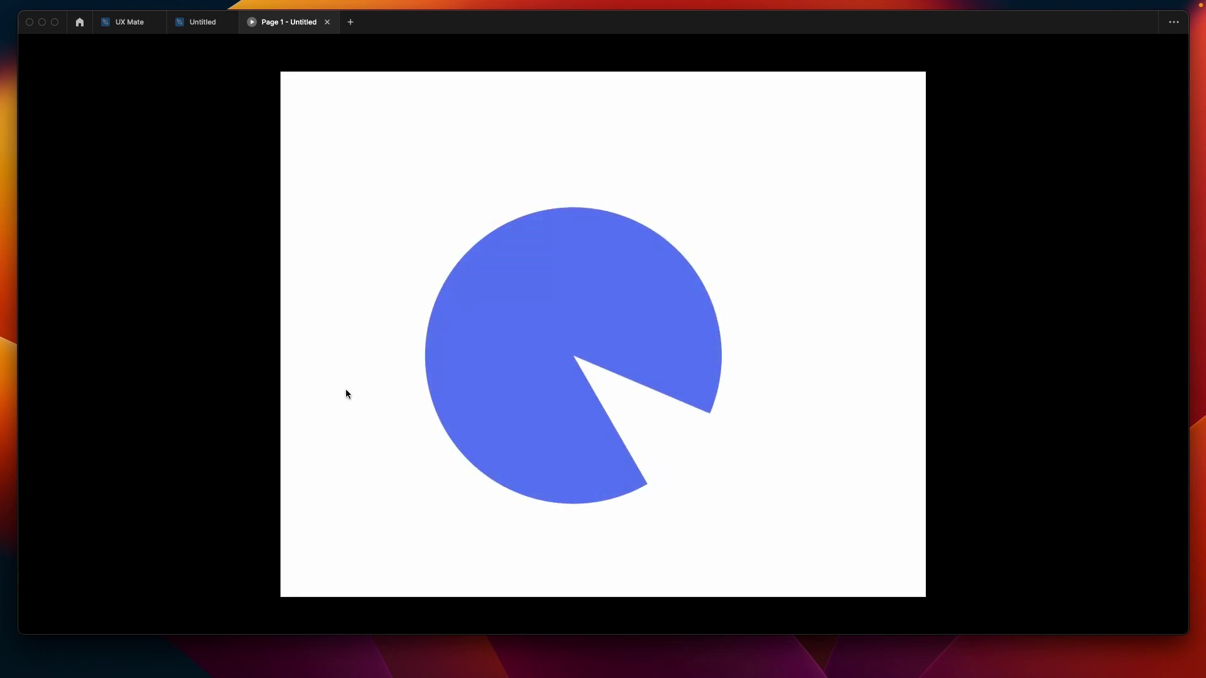
left_click(203, 23)
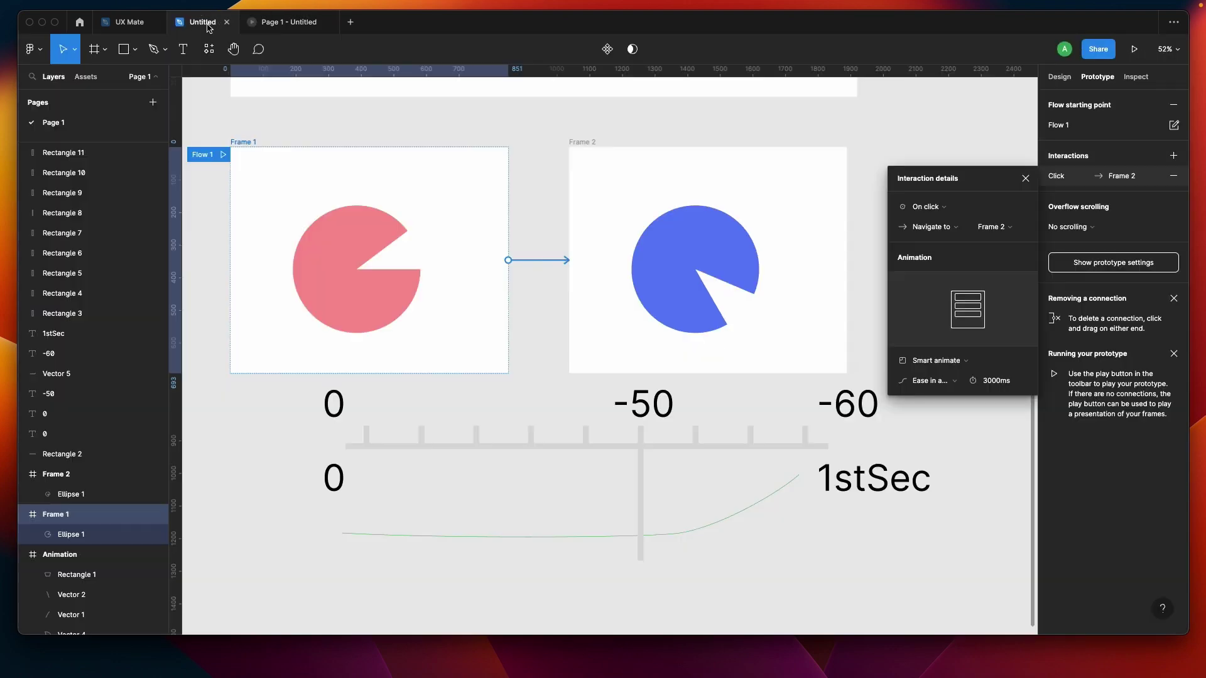
- Delete the whole timeline diagram below the frames, including its labels, ticks and easing curve
left_click(277, 449)
scroll(286, 447, "down", 3)
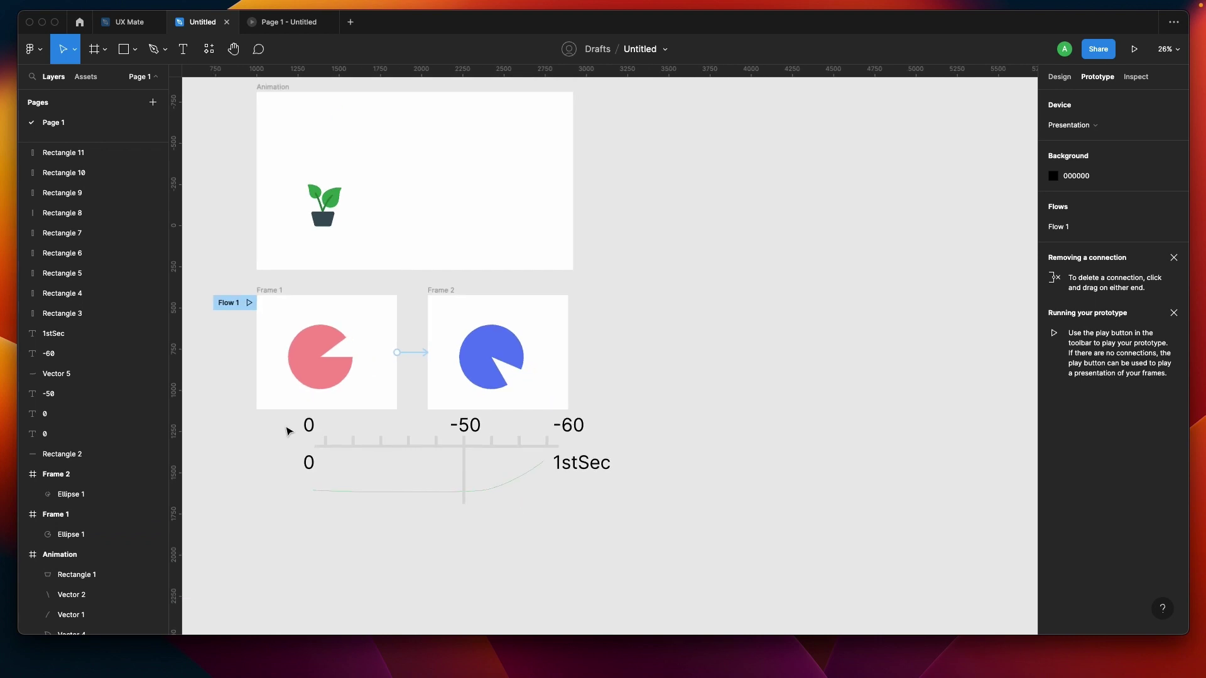
left_click_drag(298, 411, 676, 533)
key("Delete")
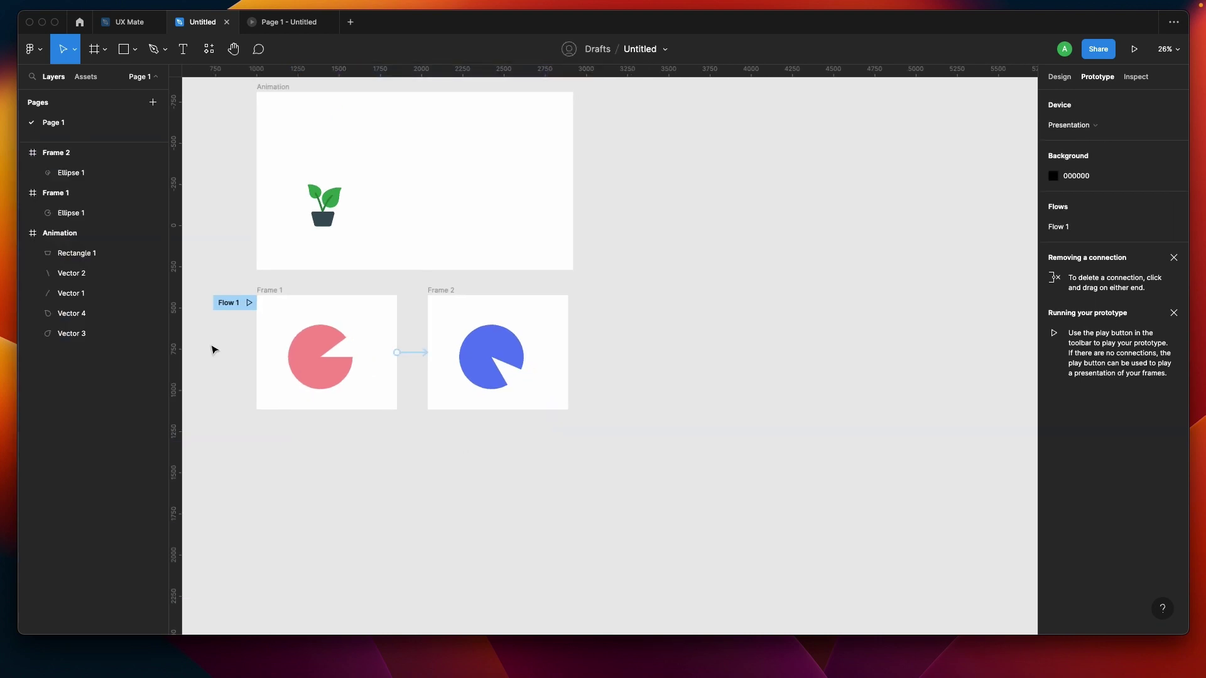
- Try placing a duplicate of Frame 2 beside the original, and undo it
left_click(321, 338)
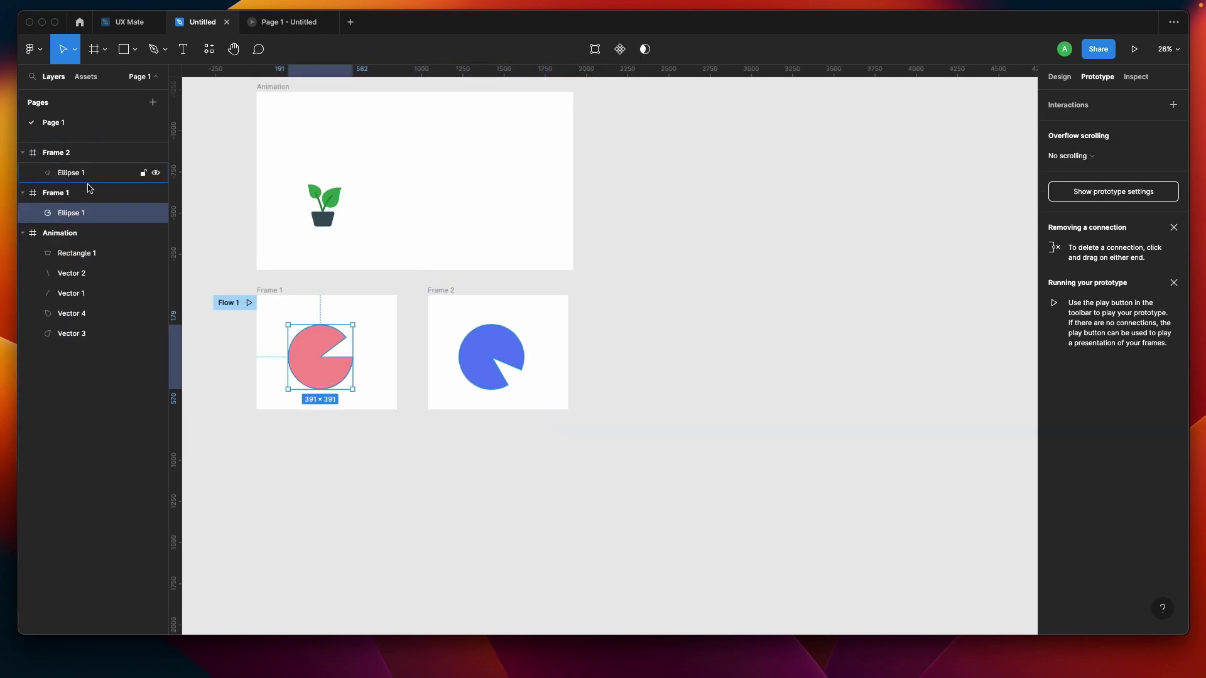
left_click(506, 352)
left_click(291, 356)
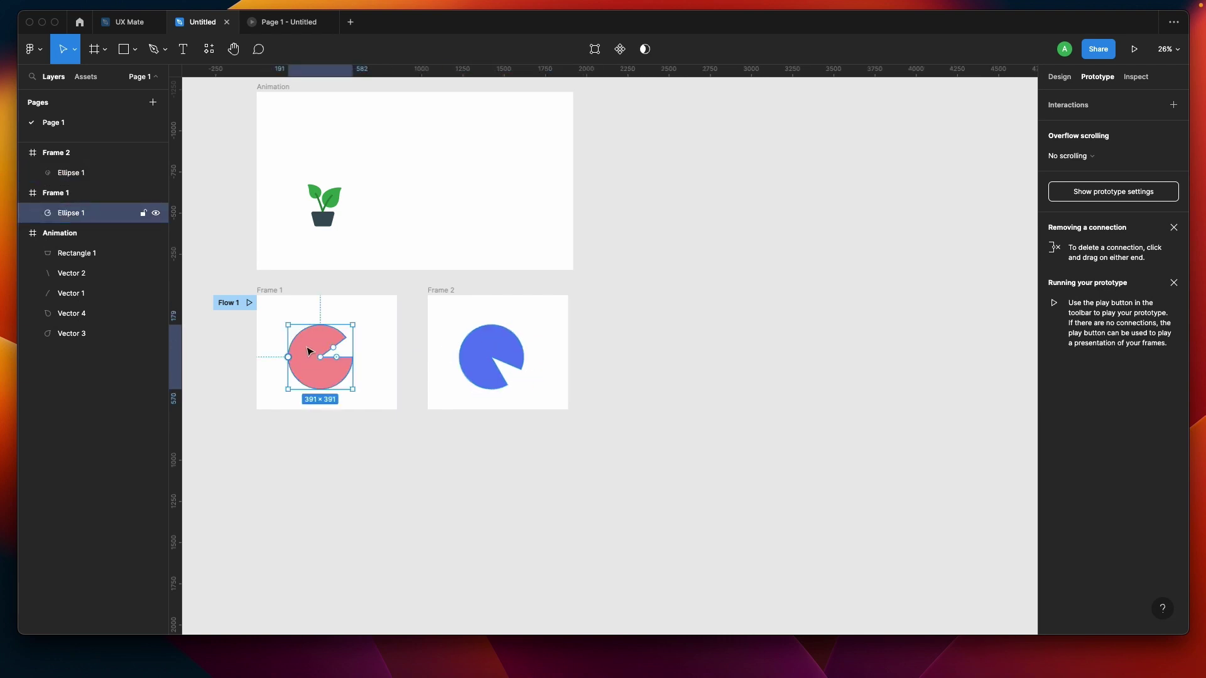
left_click(431, 290)
left_click_drag(431, 290, 627, 291)
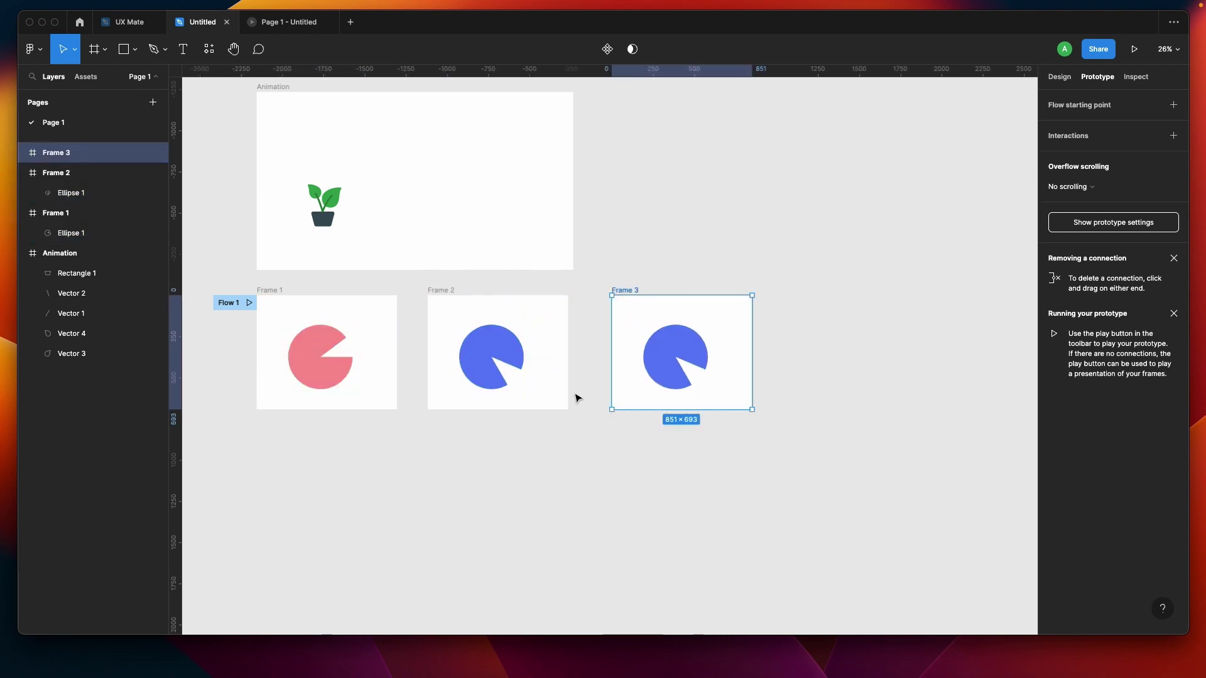
key("ctrl+z")
key("ctrl+z")
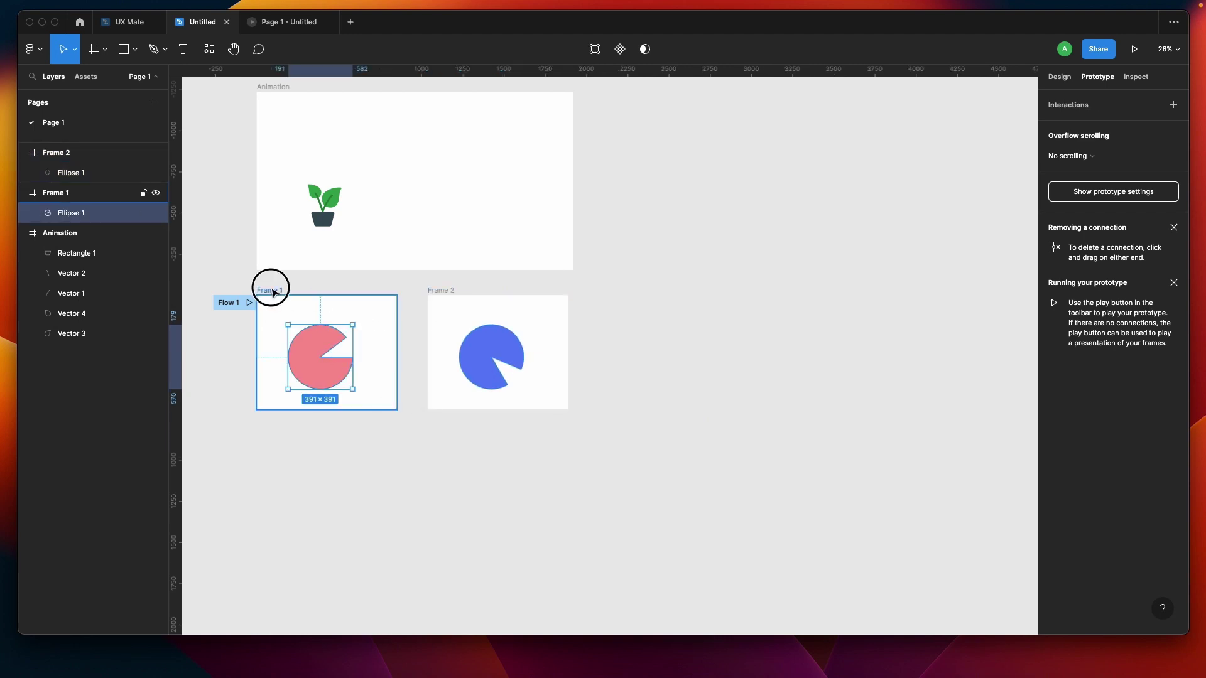
- Change the trigger of the Frame 1 to Frame 2 connection to After delay with 1 ms and play it in the prototype preview
left_click(270, 288)
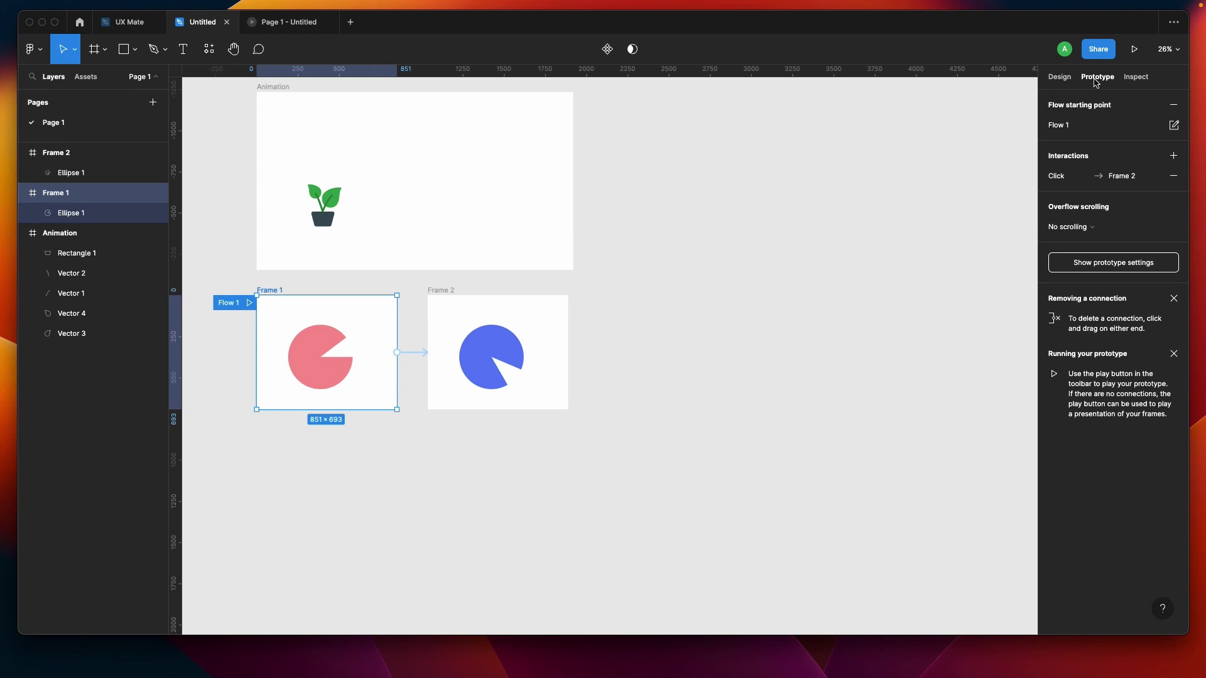
left_click(319, 369)
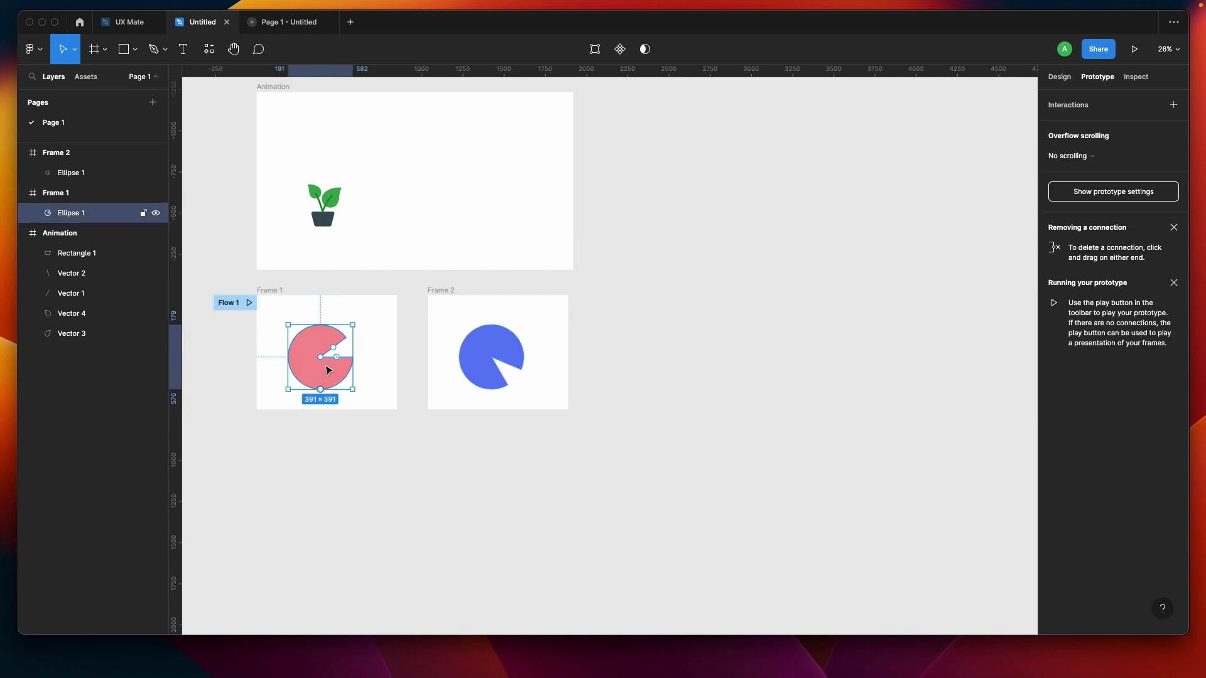
left_click(270, 292)
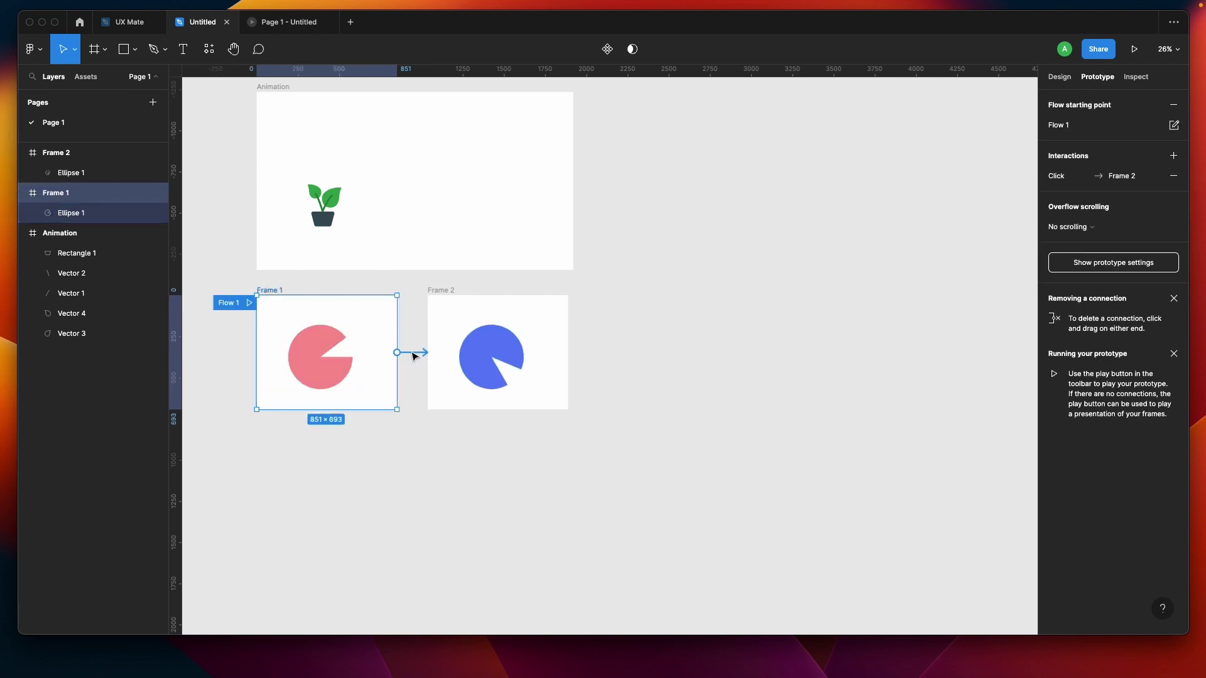
left_click(412, 354)
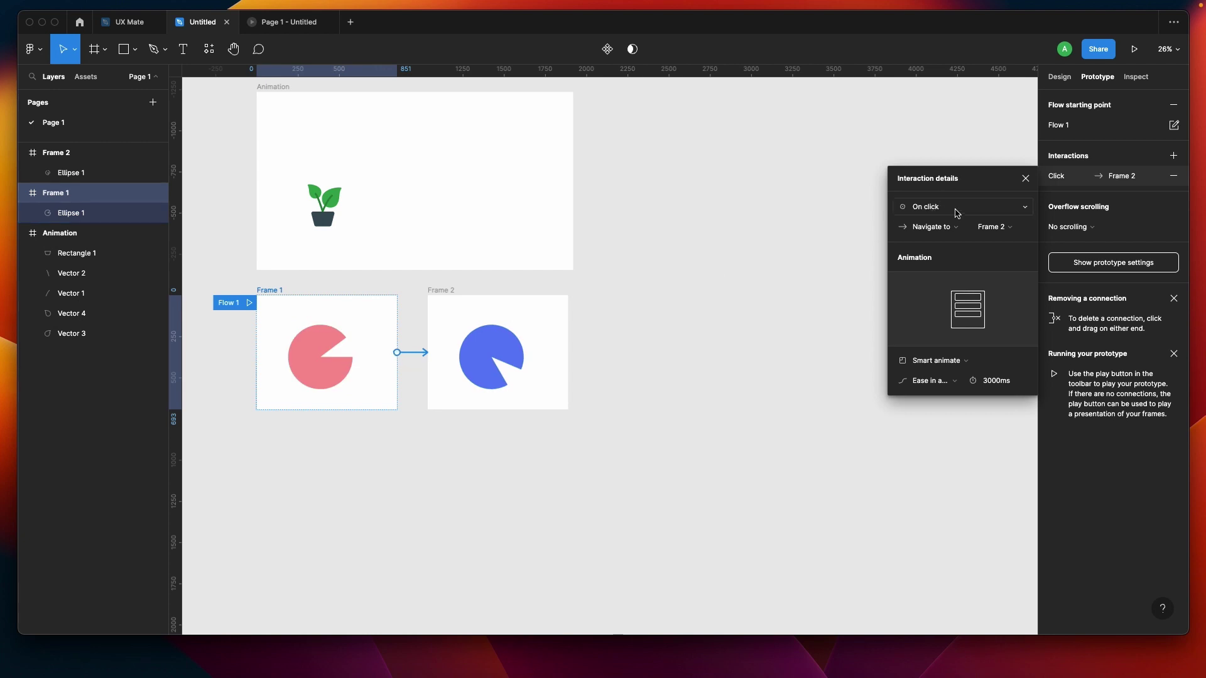
left_click(940, 207)
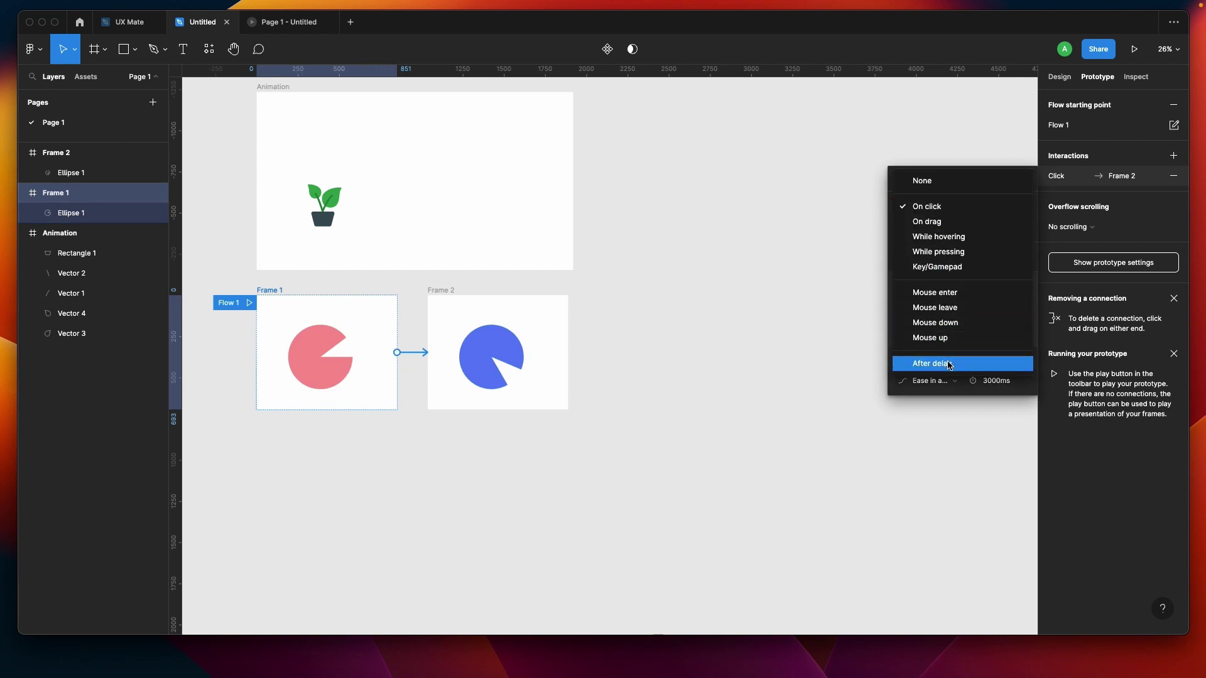
left_click(950, 365)
left_click(1008, 211)
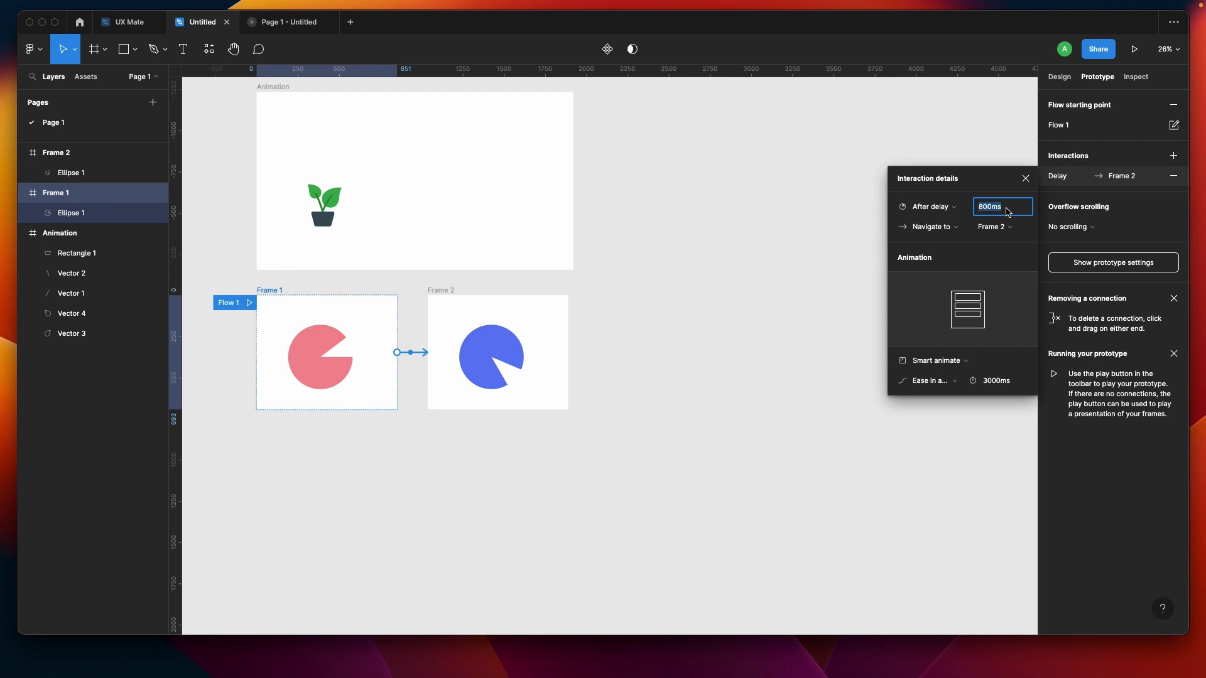
type("1")
key("Return")
left_click(297, 26)
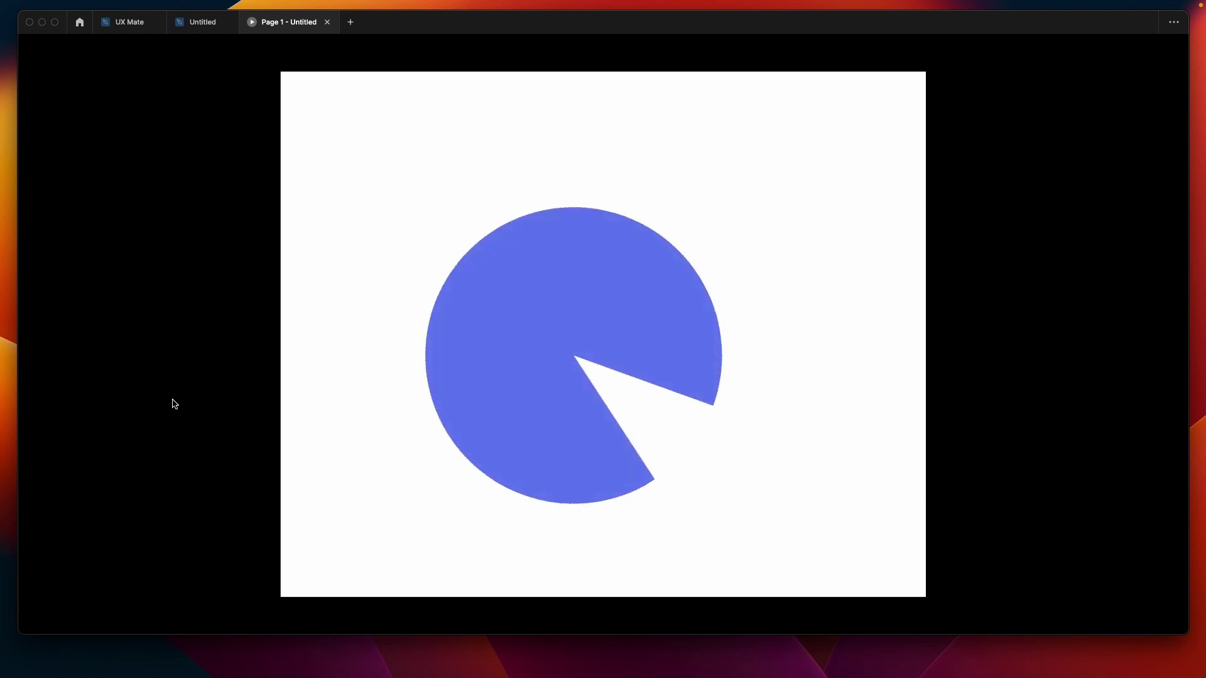
left_click(200, 22)
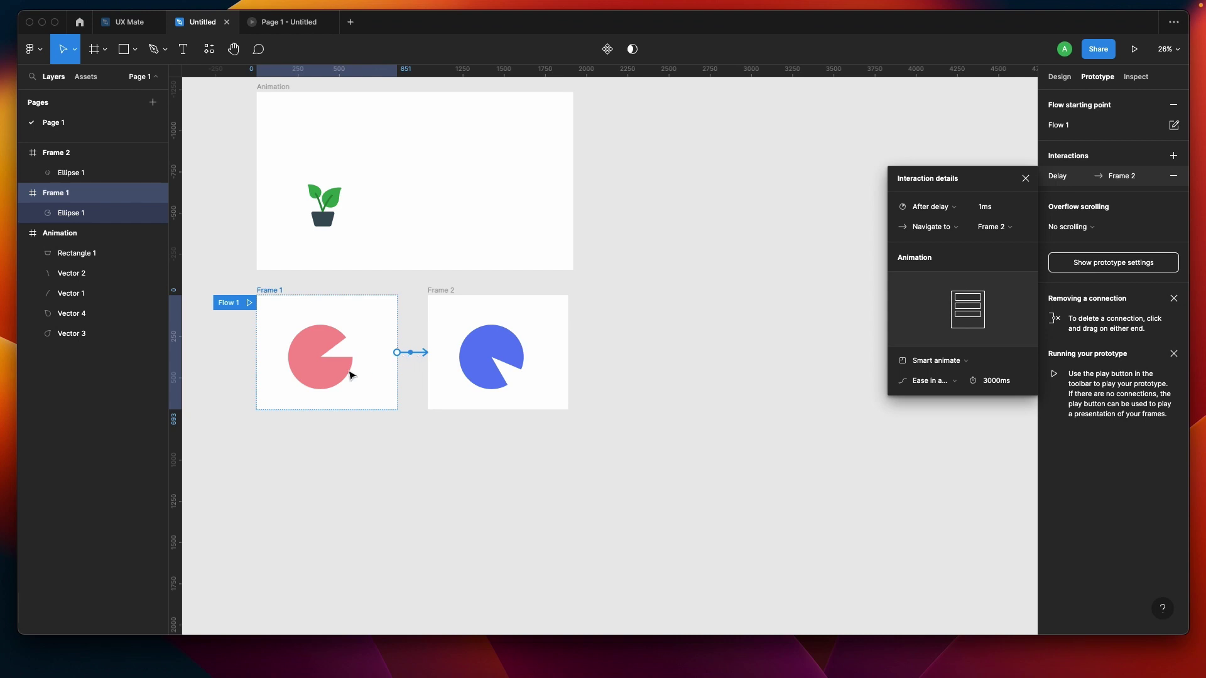
- Rotate the blue pie in Frame 2 clockwise to about -137° and play the transition in the prototype preview
left_click(479, 357)
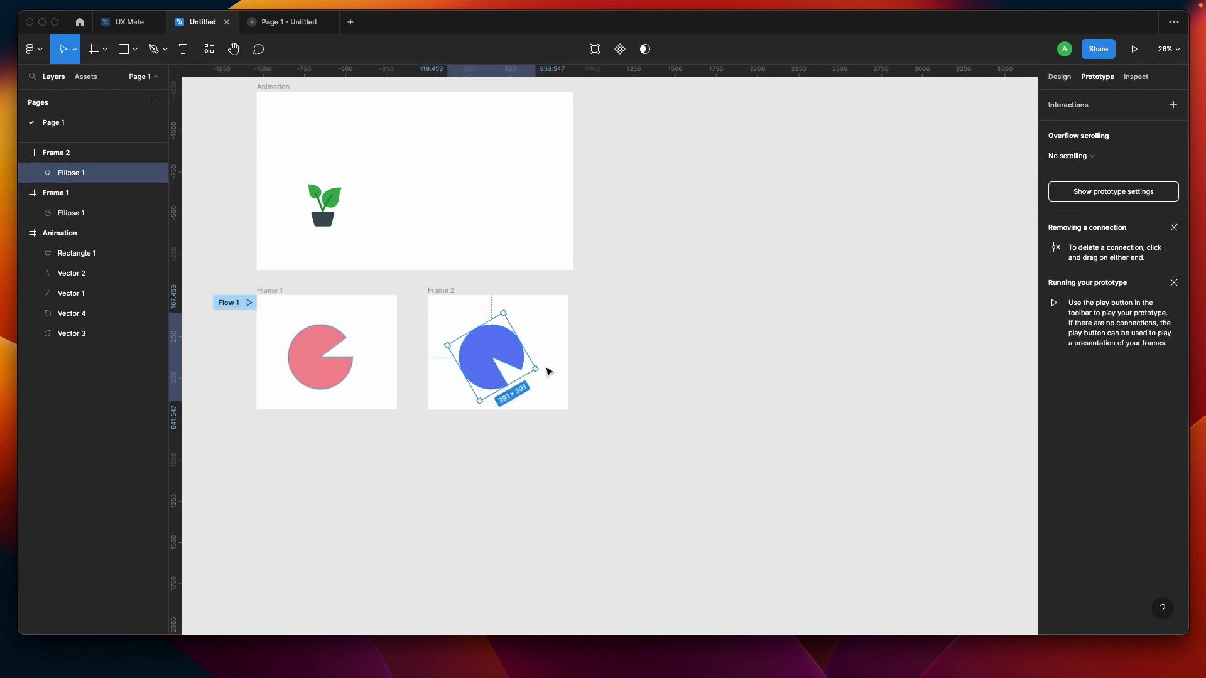
left_click_drag(544, 370, 493, 444)
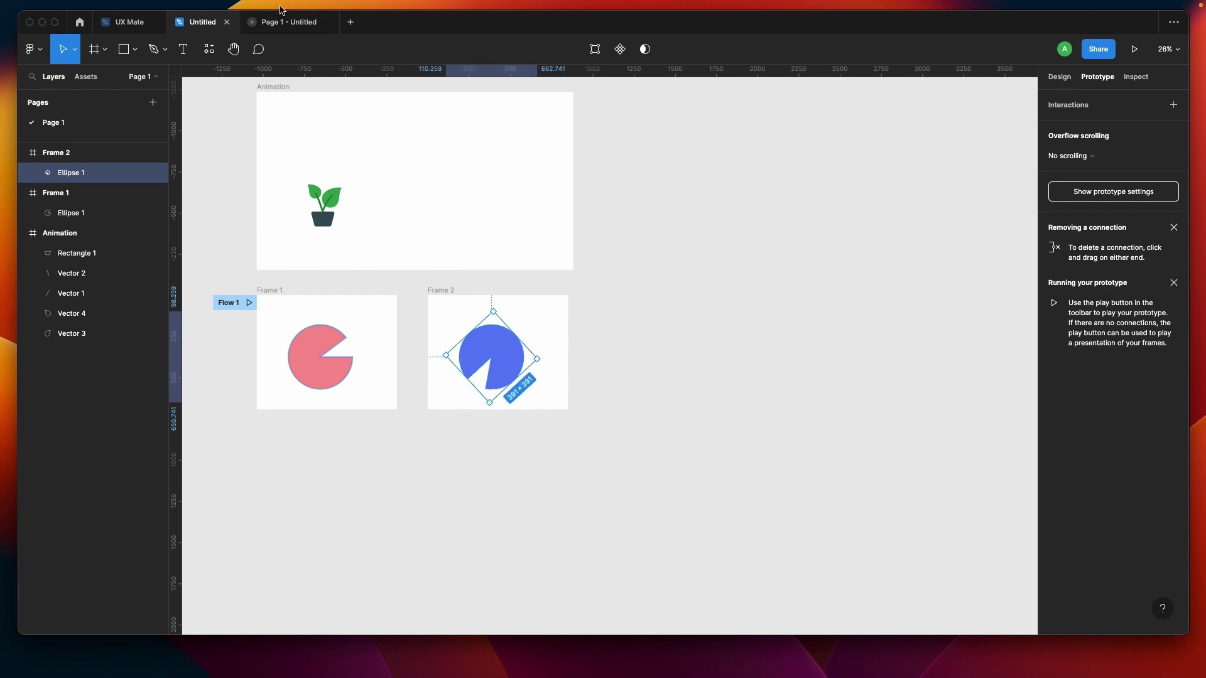
left_click(284, 22)
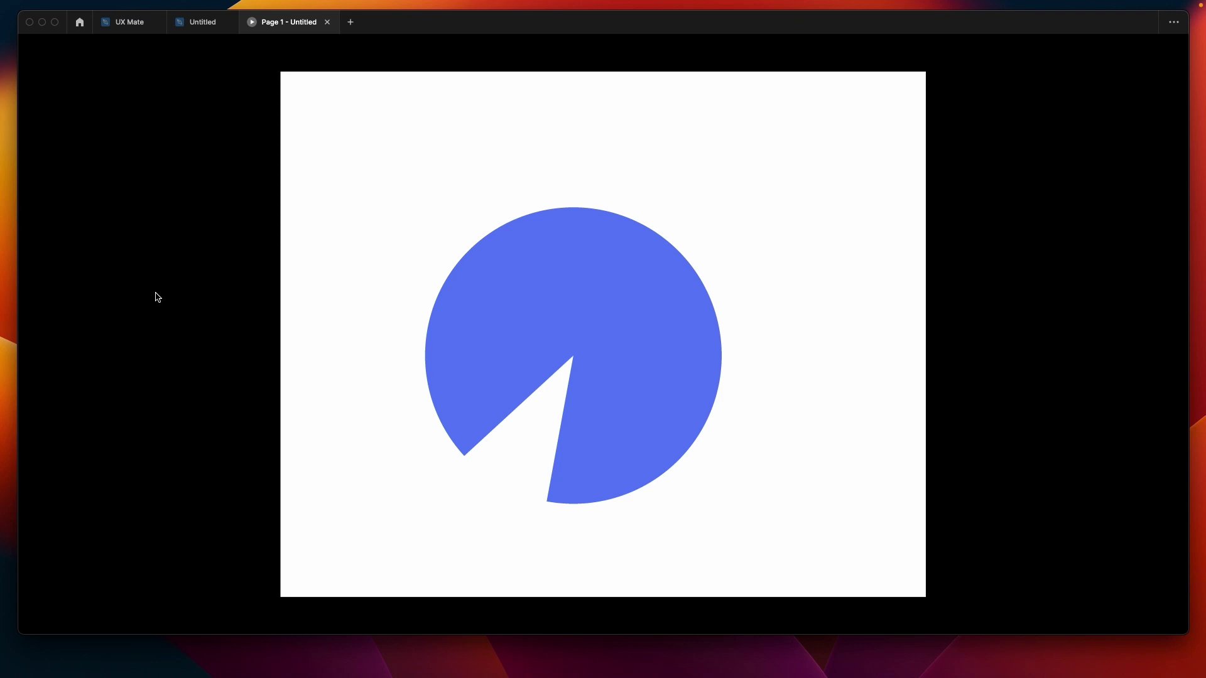
left_click(202, 22)
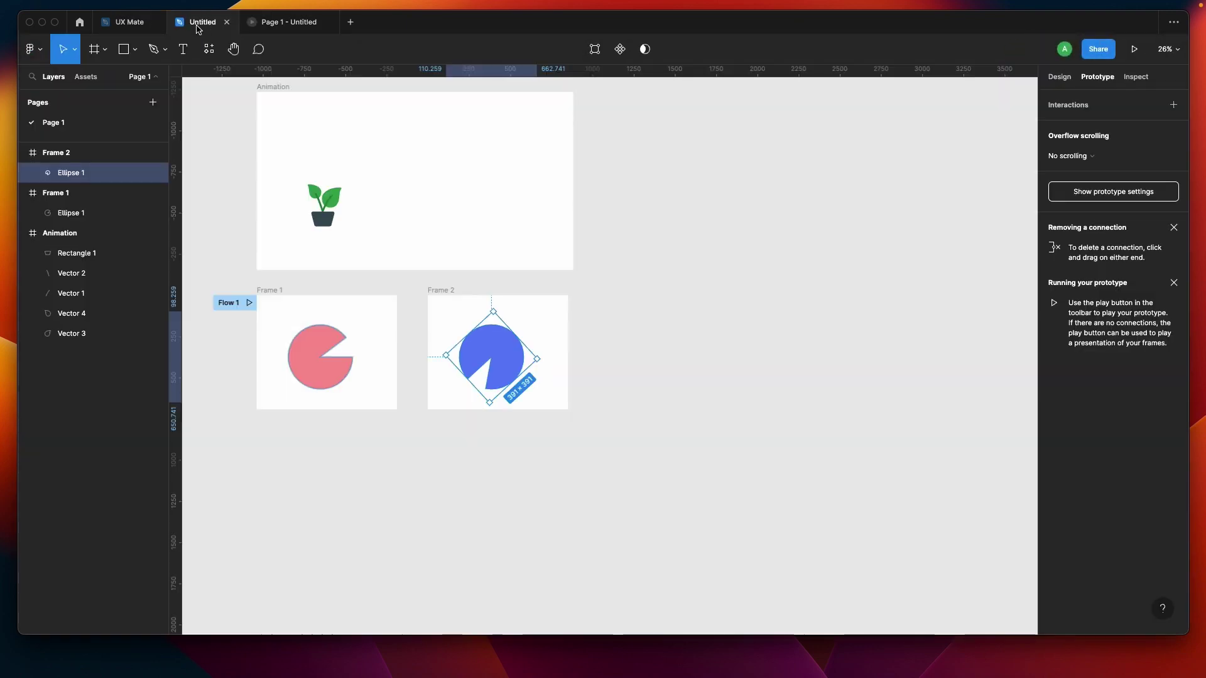
- Shrink the pink pie in Frame 1 proportionally around its center to about 289 × 289
left_click(405, 443)
left_click(323, 378)
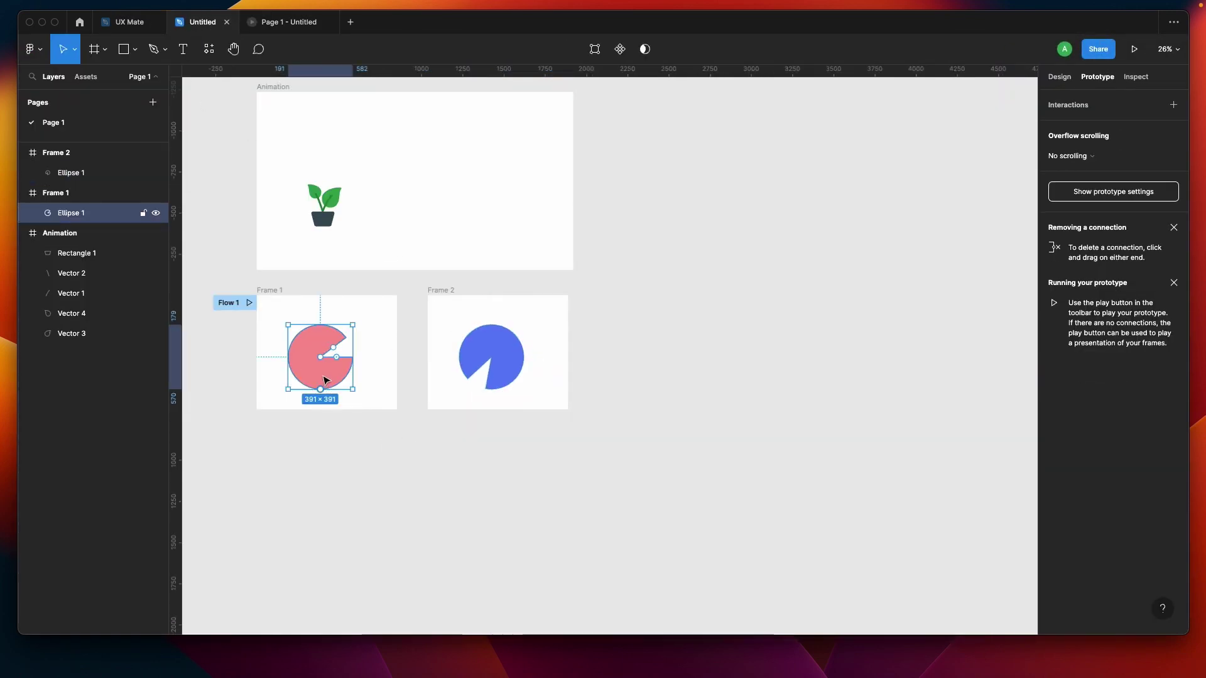
left_click_drag(352, 324, 345, 334)
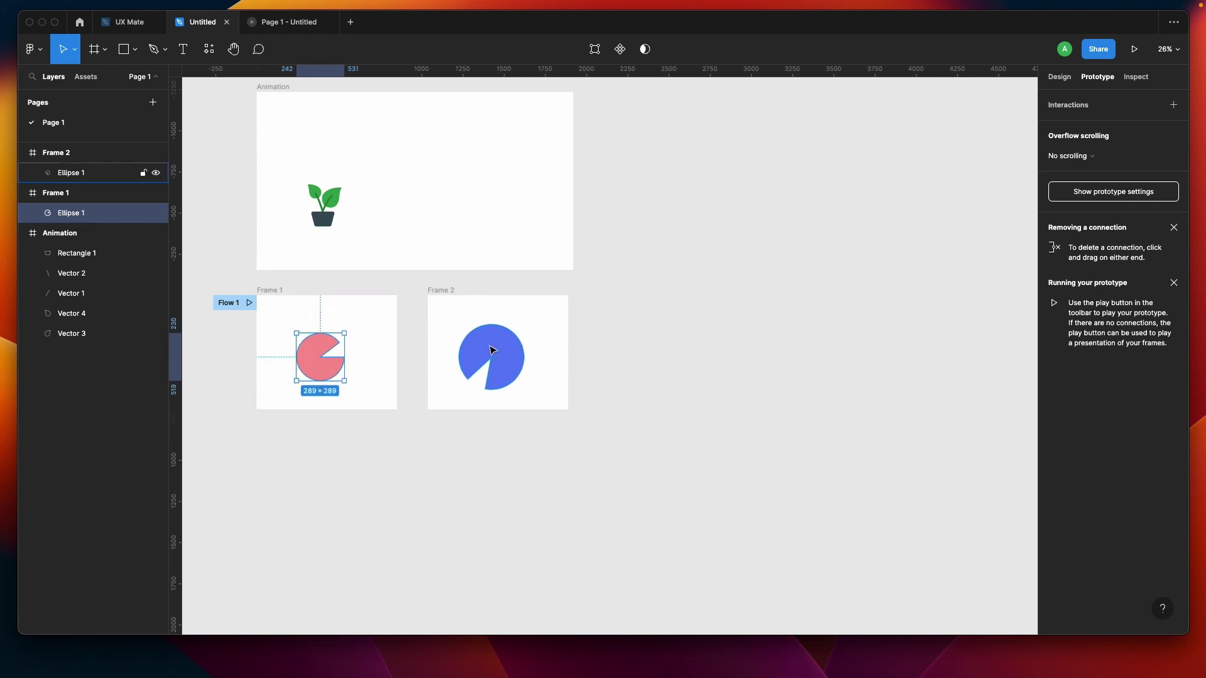
- Shrink the blue pie in Frame 2 proportionally around its center to about 318 × 318
left_click(493, 349)
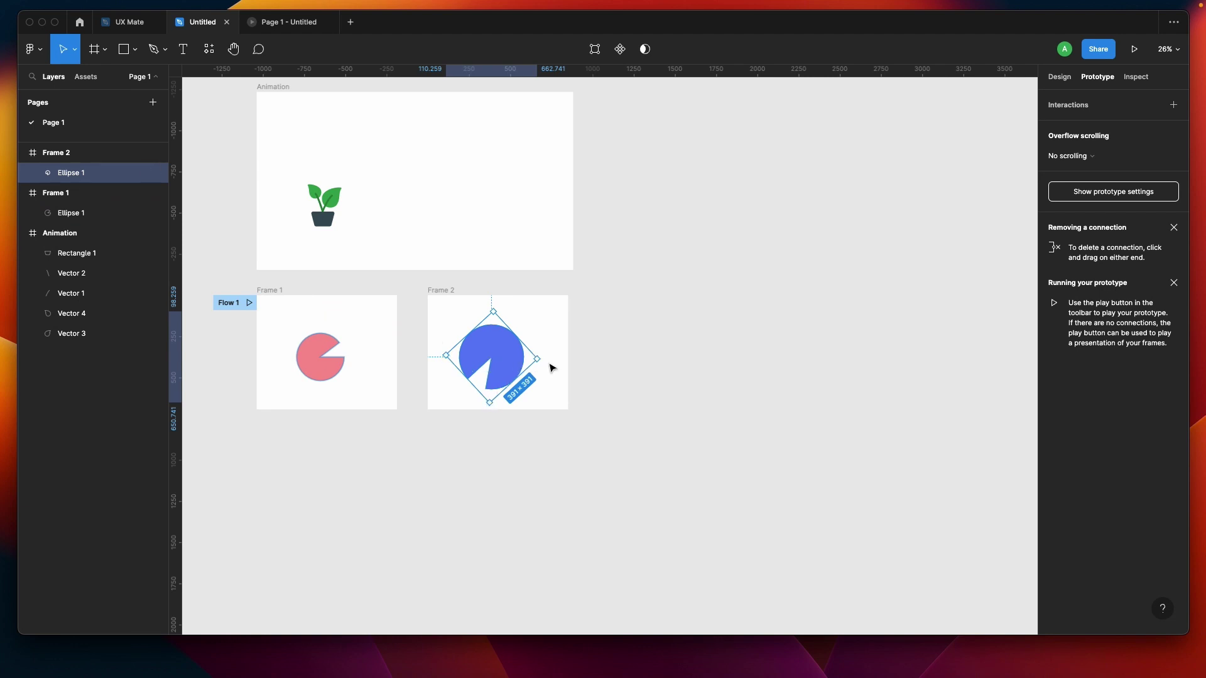
left_click(548, 365)
scroll(548, 365, "up", 5)
left_click(449, 334)
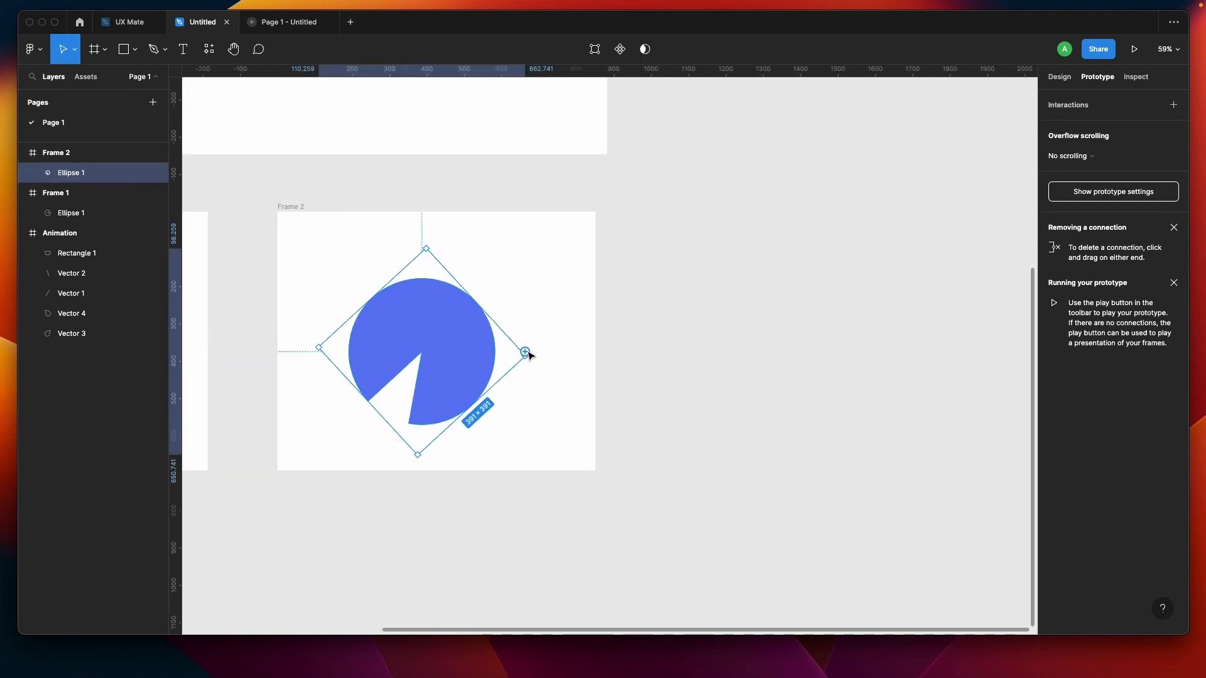
left_click(1062, 78)
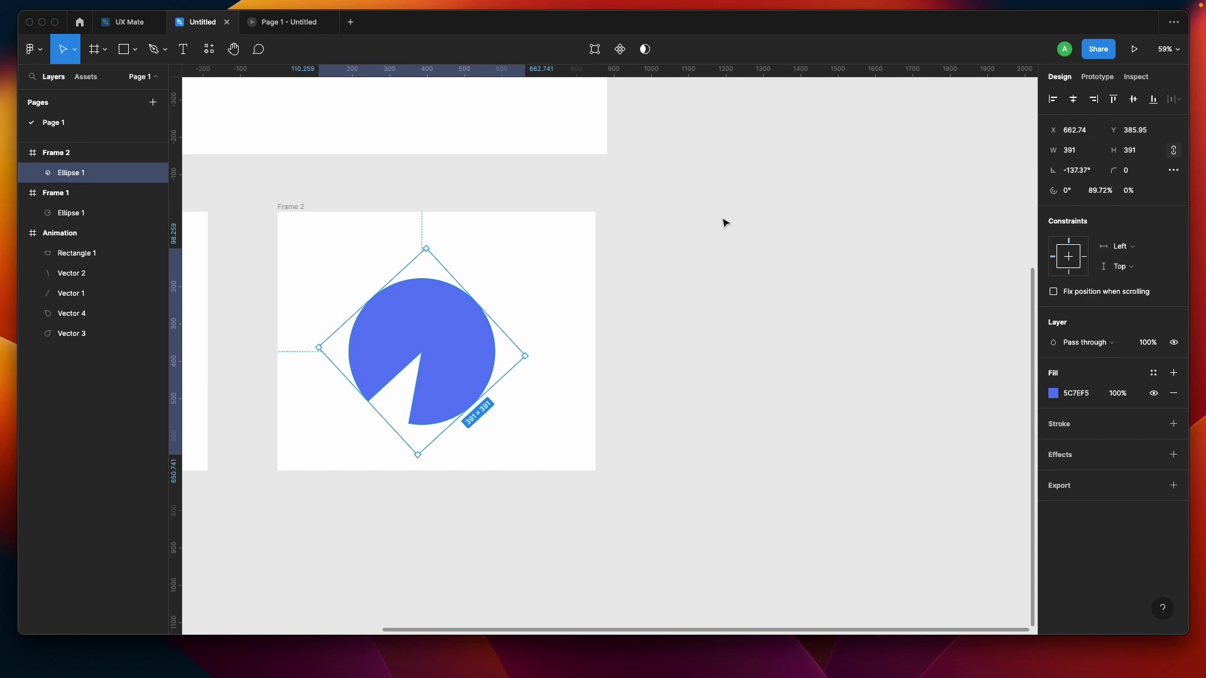
left_click_drag(529, 355, 503, 354)
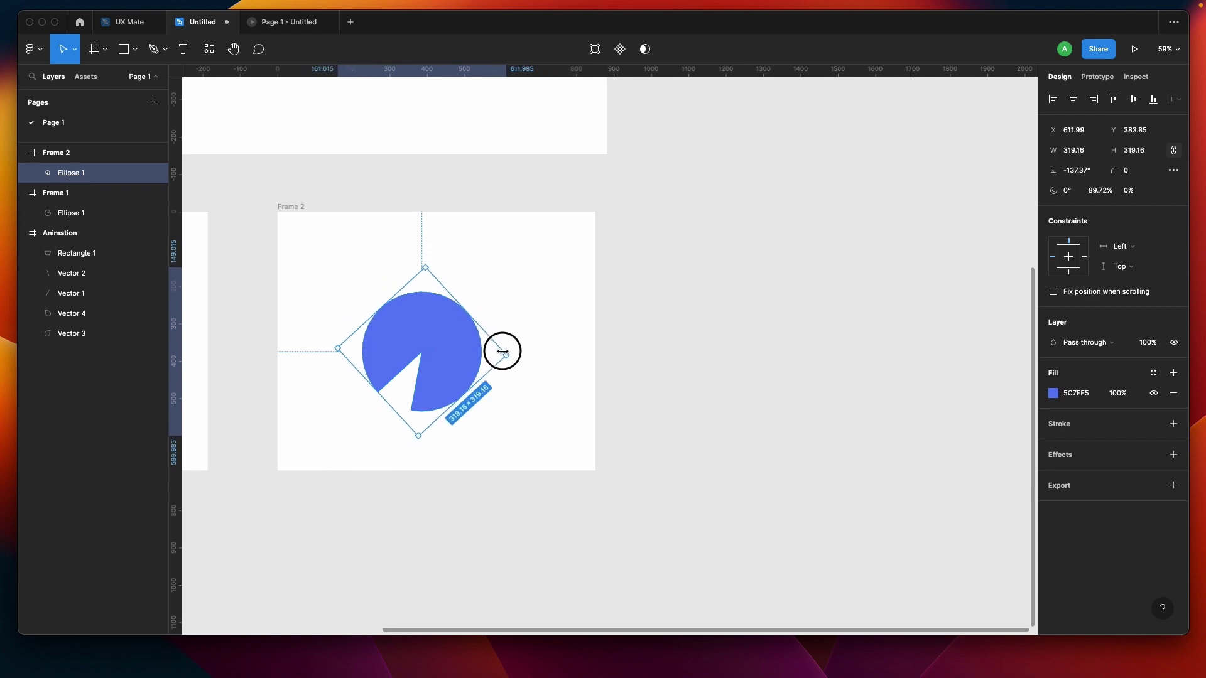
scroll(503, 356, "left", 3)
scroll(503, 355, "down", 5)
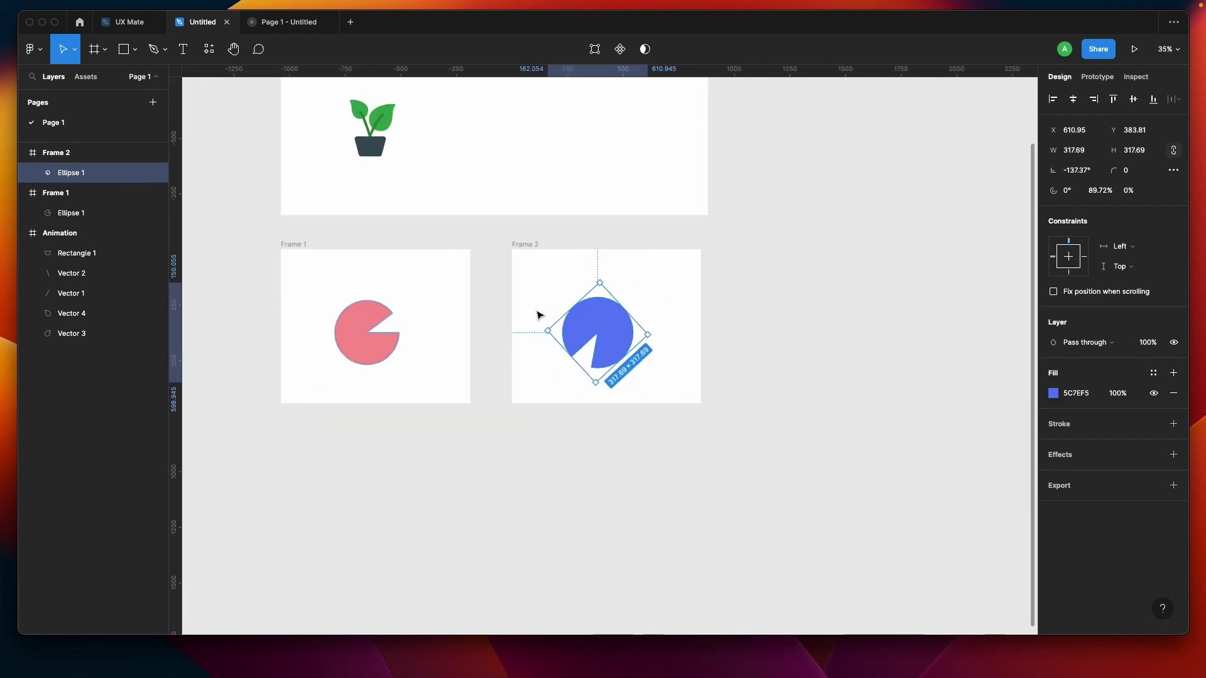
- Try moving the pink pie toward the upper-left corner of Frame 1, undo the move and clear the selection
left_click(453, 328)
left_click(338, 322)
left_click_drag(364, 344, 314, 277)
key("ctrl+z")
left_click(264, 274)
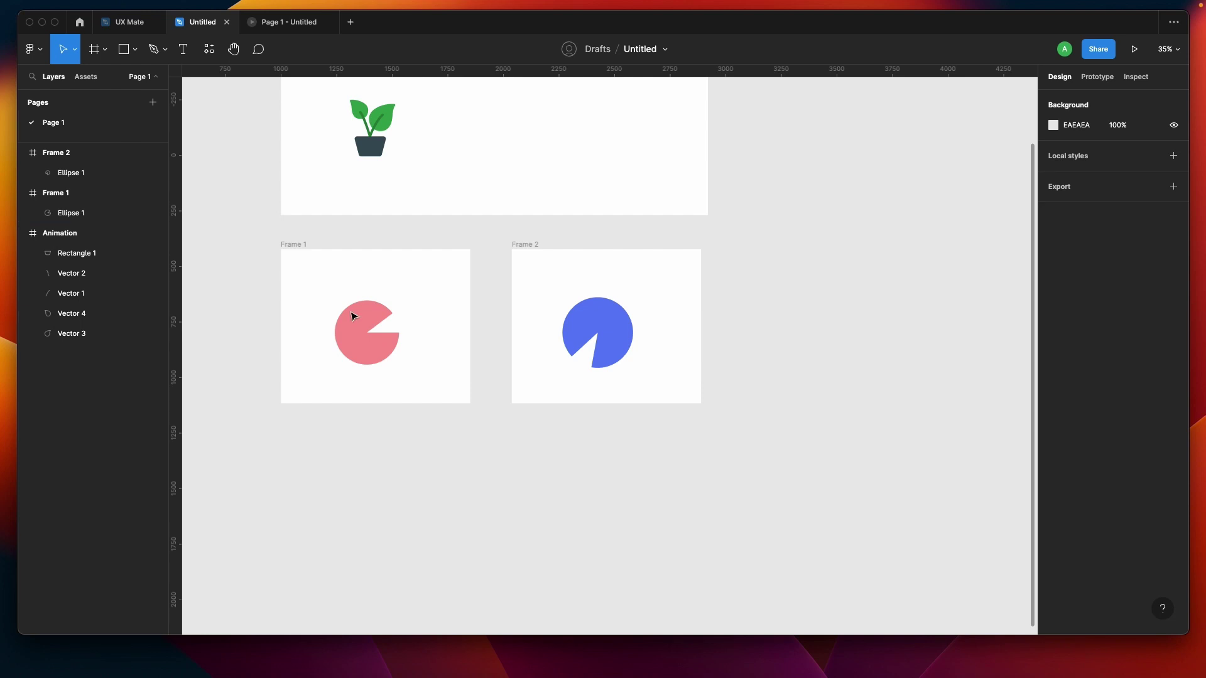
- Place a copy of the pink pie on the canvas below Frame 1 and wrap the copy in its own frame
left_click(356, 341)
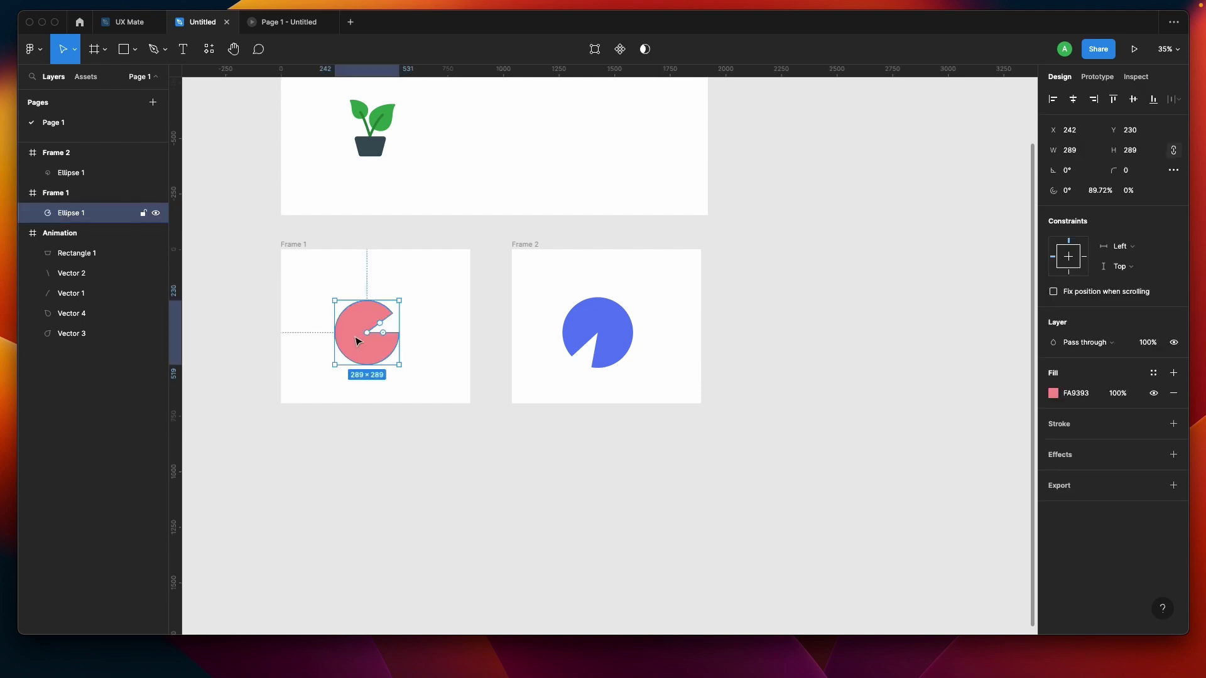
left_click_drag(348, 334, 363, 483)
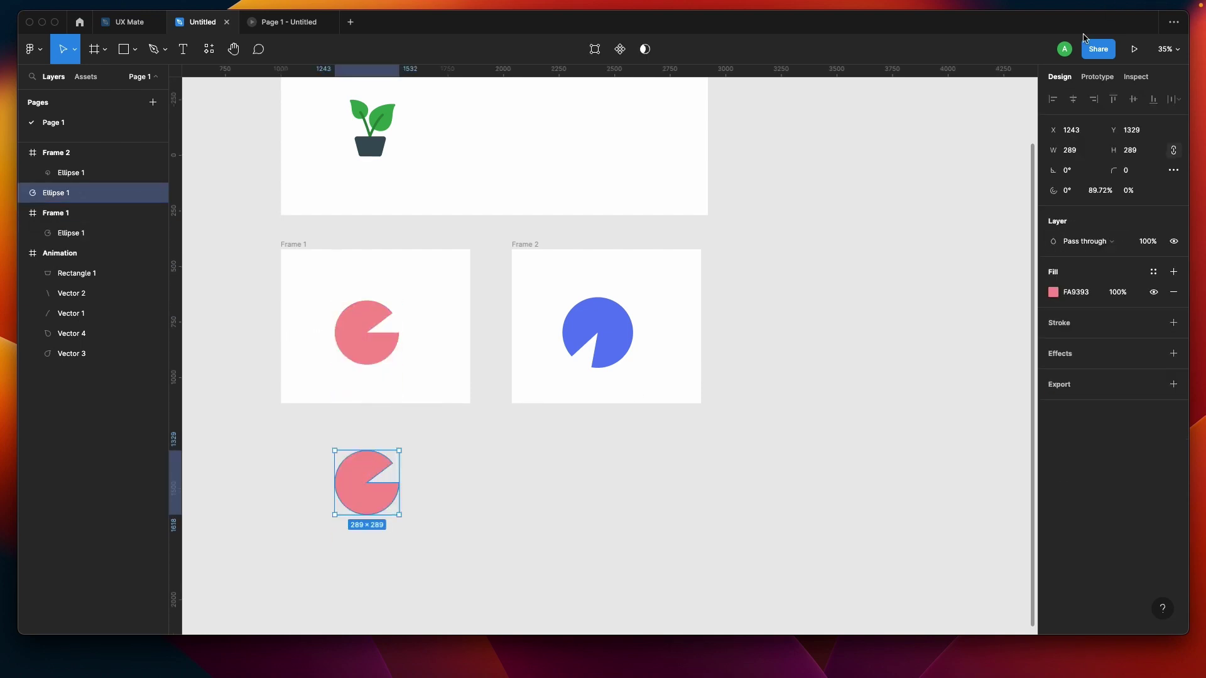
left_click(1100, 79)
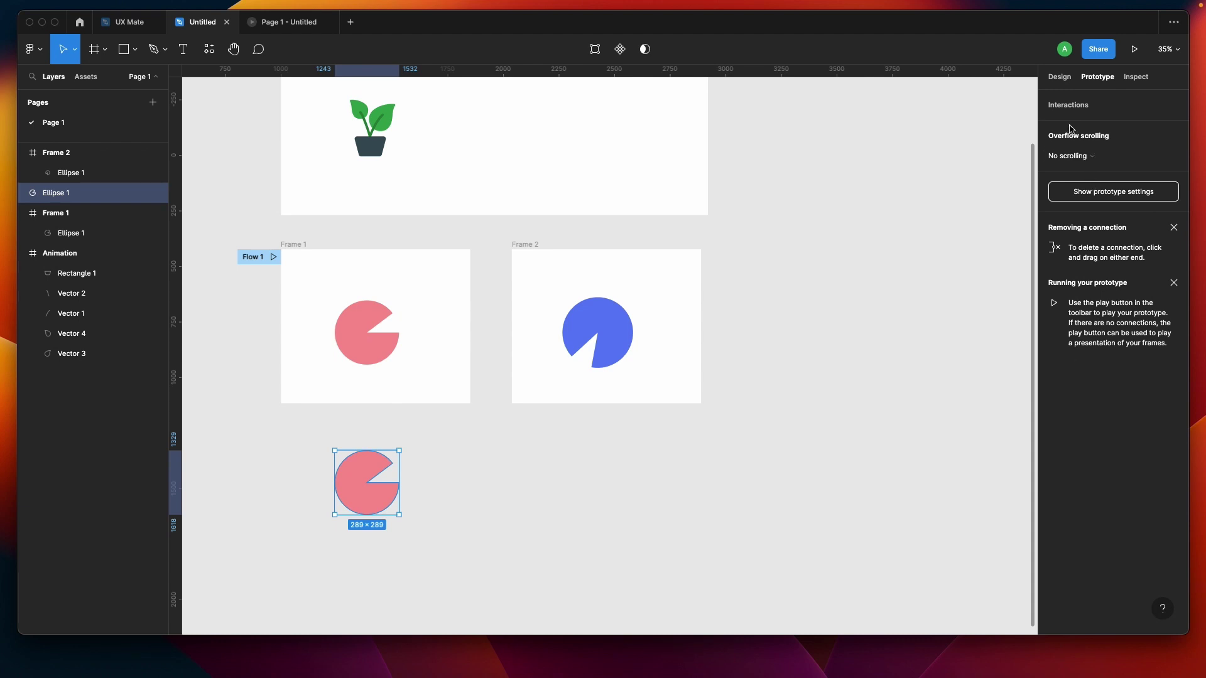
left_click(1064, 80)
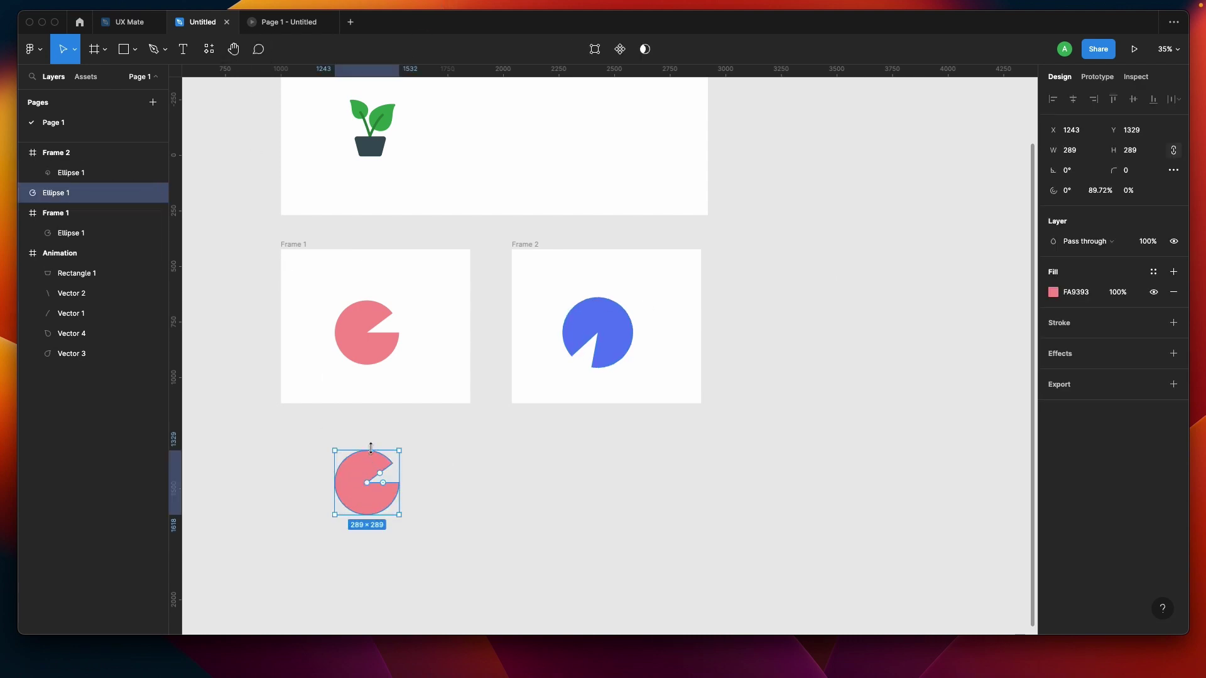
right_click(365, 478)
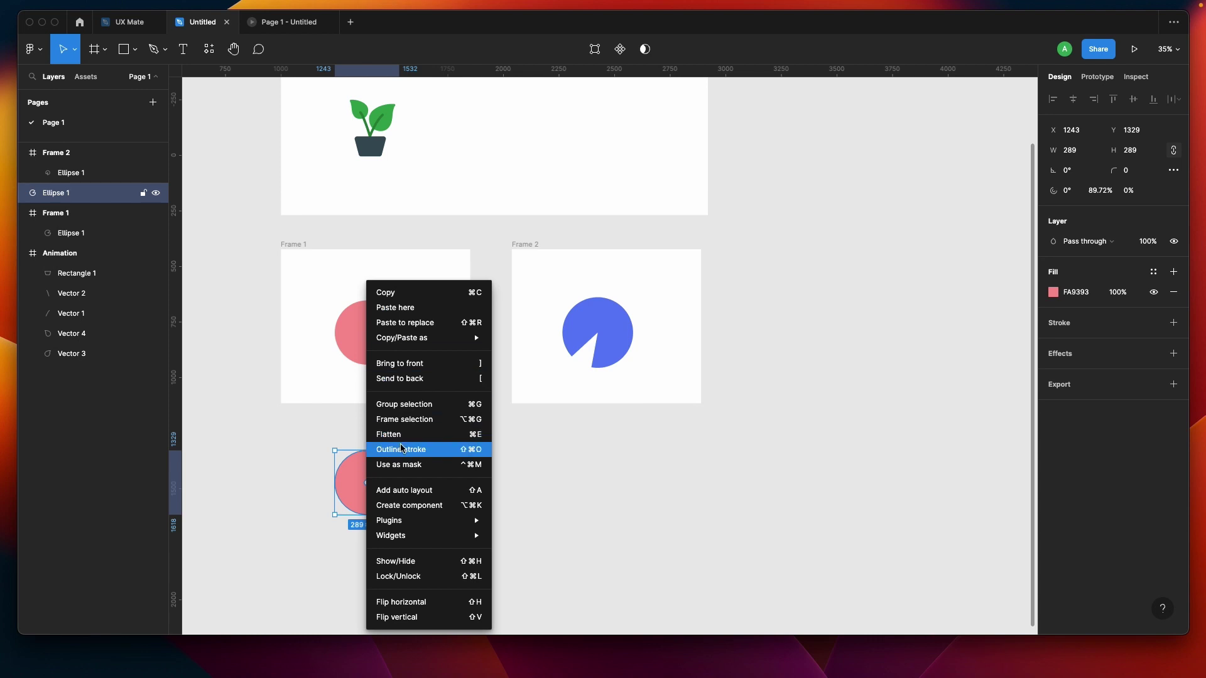
left_click(415, 419)
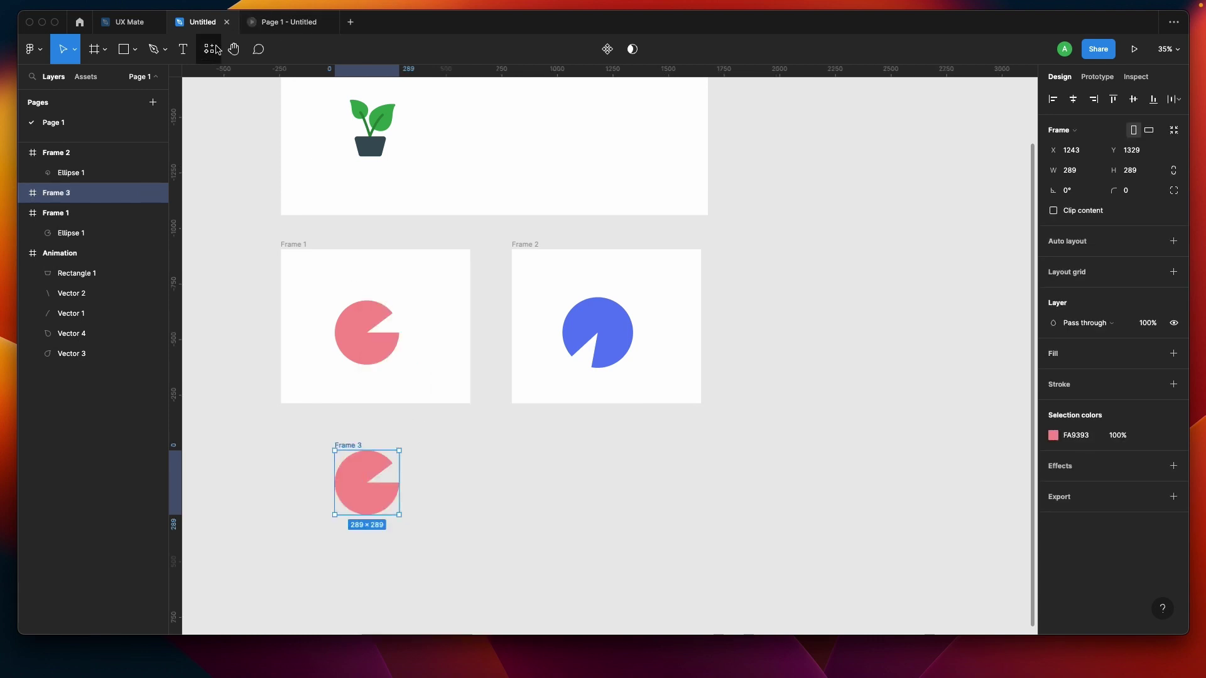
- Turn the new pie frame below Frame 1 into a component, add a variant property and add a second variant
left_click(607, 49)
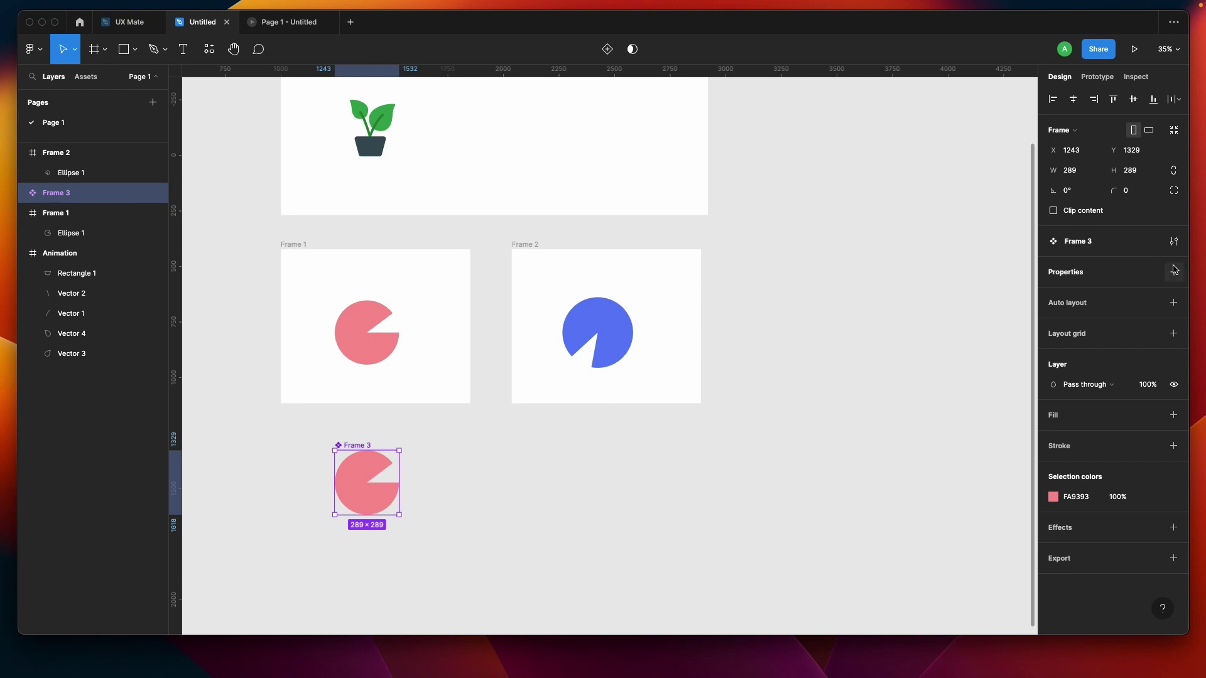
left_click(1173, 272)
left_click(1115, 319)
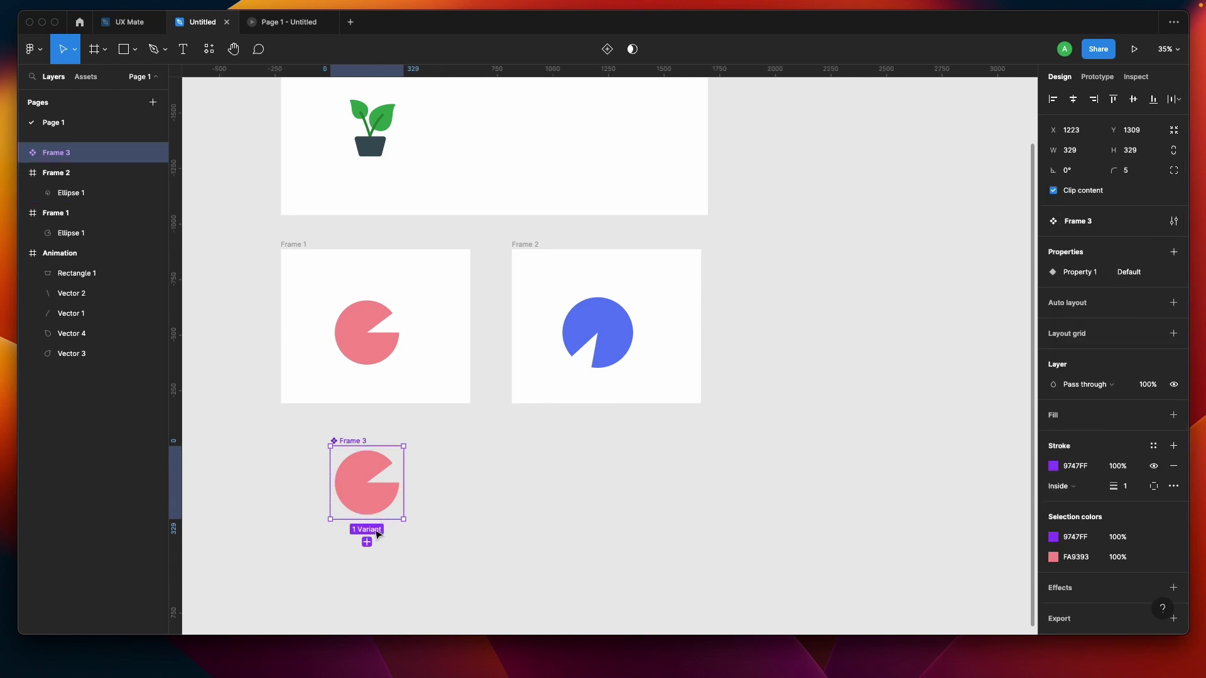
left_click(367, 542)
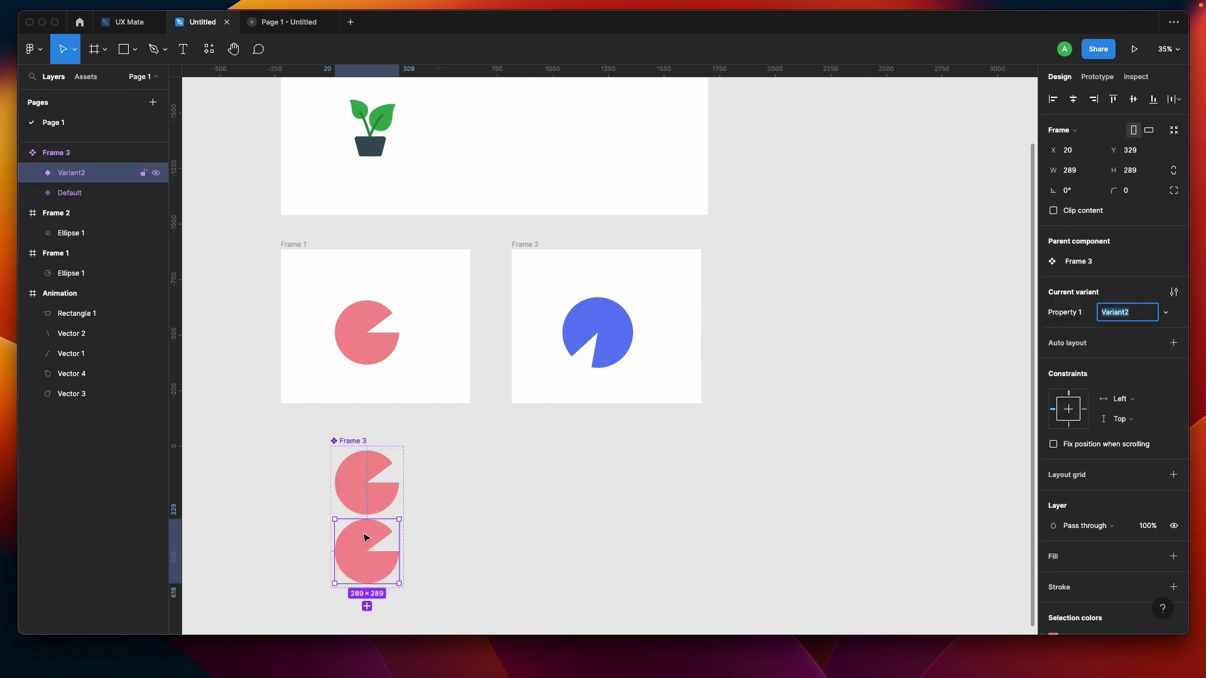
left_click(364, 541)
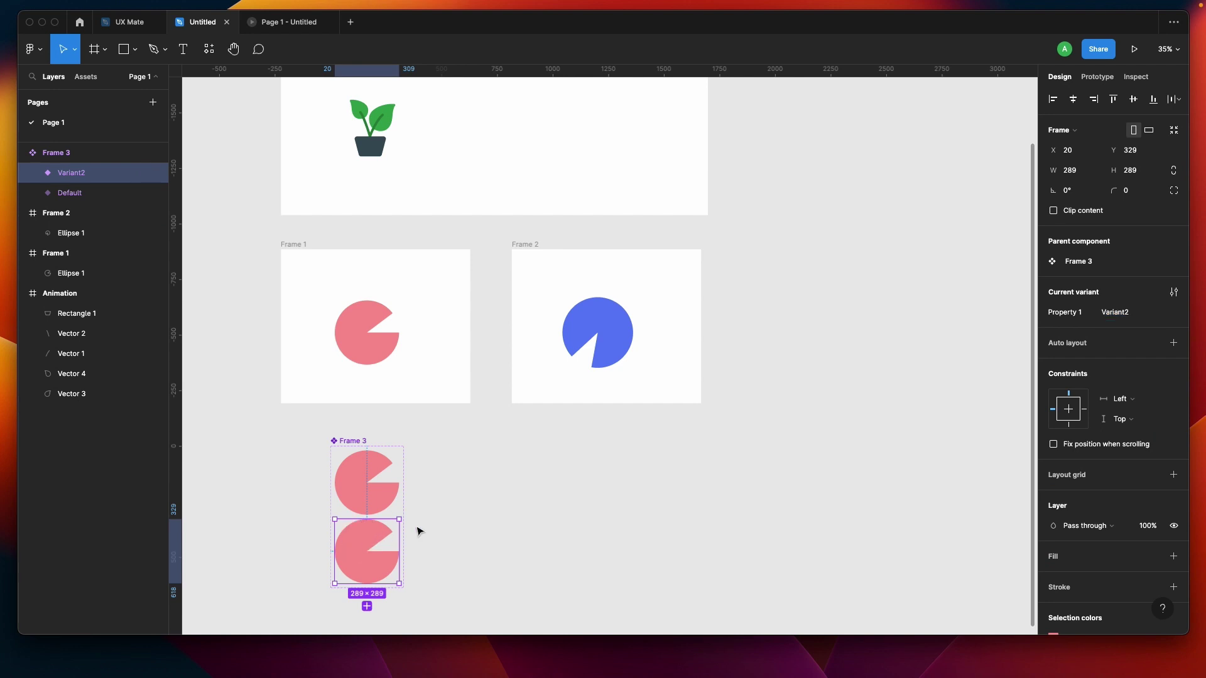
- Turn the pie inside Variant2 so its notch opens toward the lower-left
double_click(368, 535)
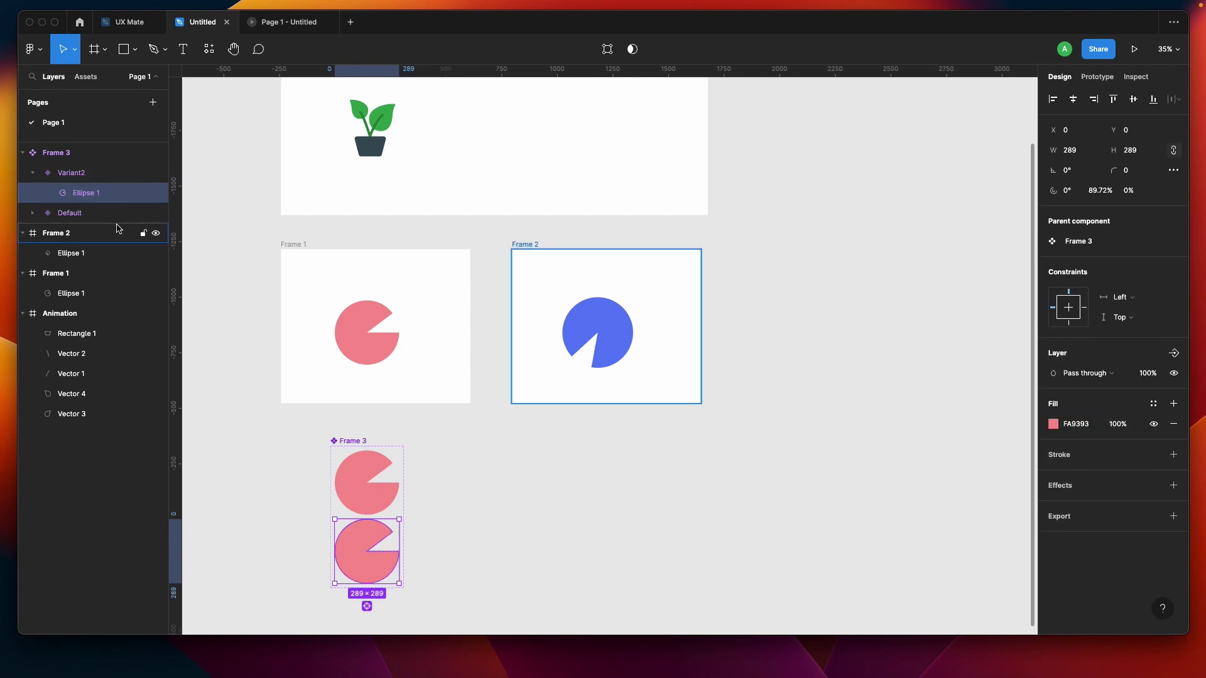
left_click_drag(400, 515, 373, 583)
key("Escape")
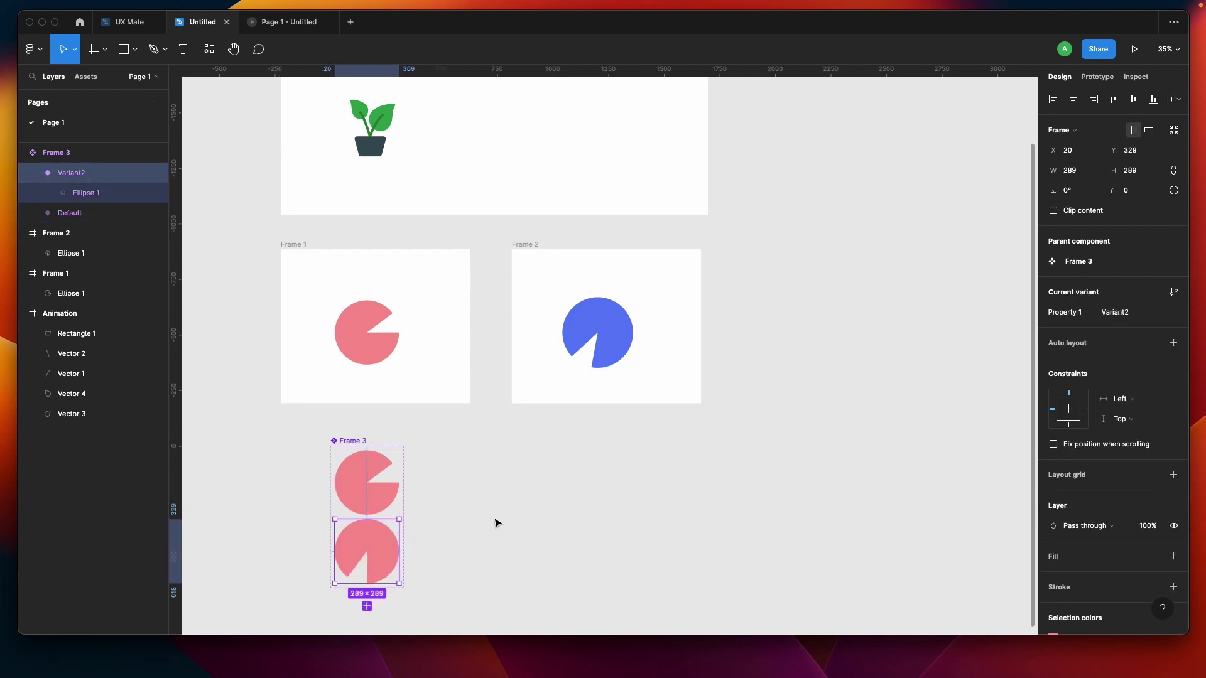
- Connect the Default variant to Variant2 with a prototype interaction
left_click(1090, 78)
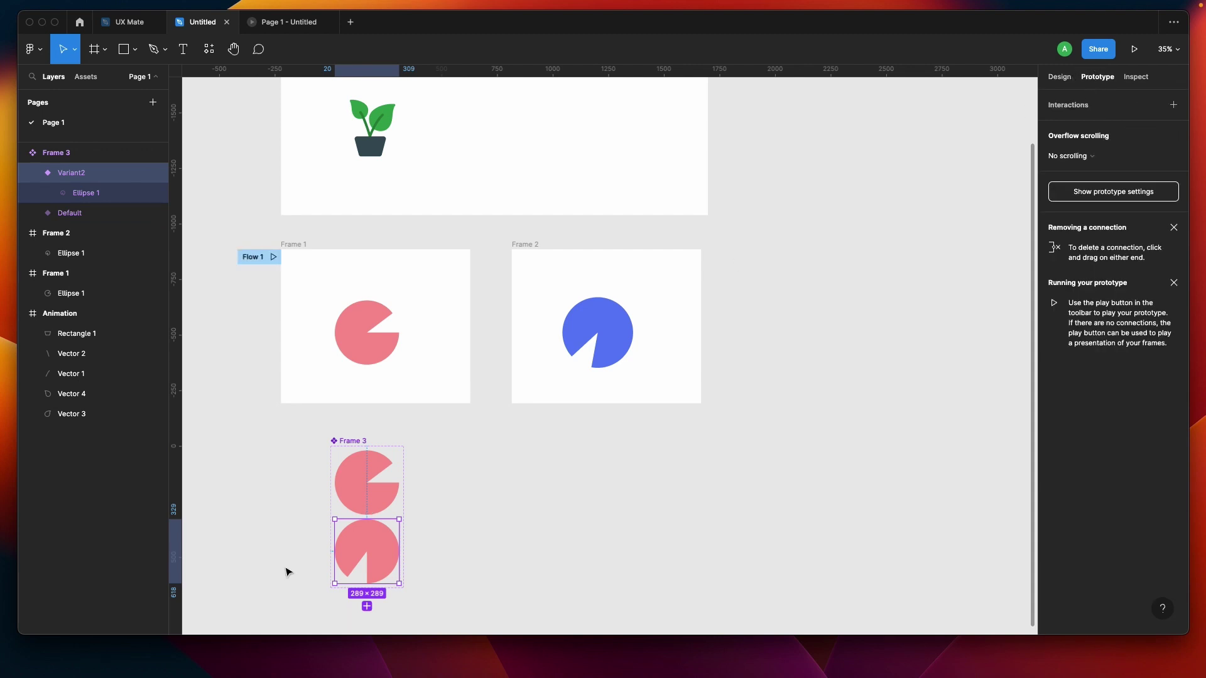
scroll(339, 499, "up", 1)
left_click(352, 501)
left_click_drag(405, 481, 367, 546)
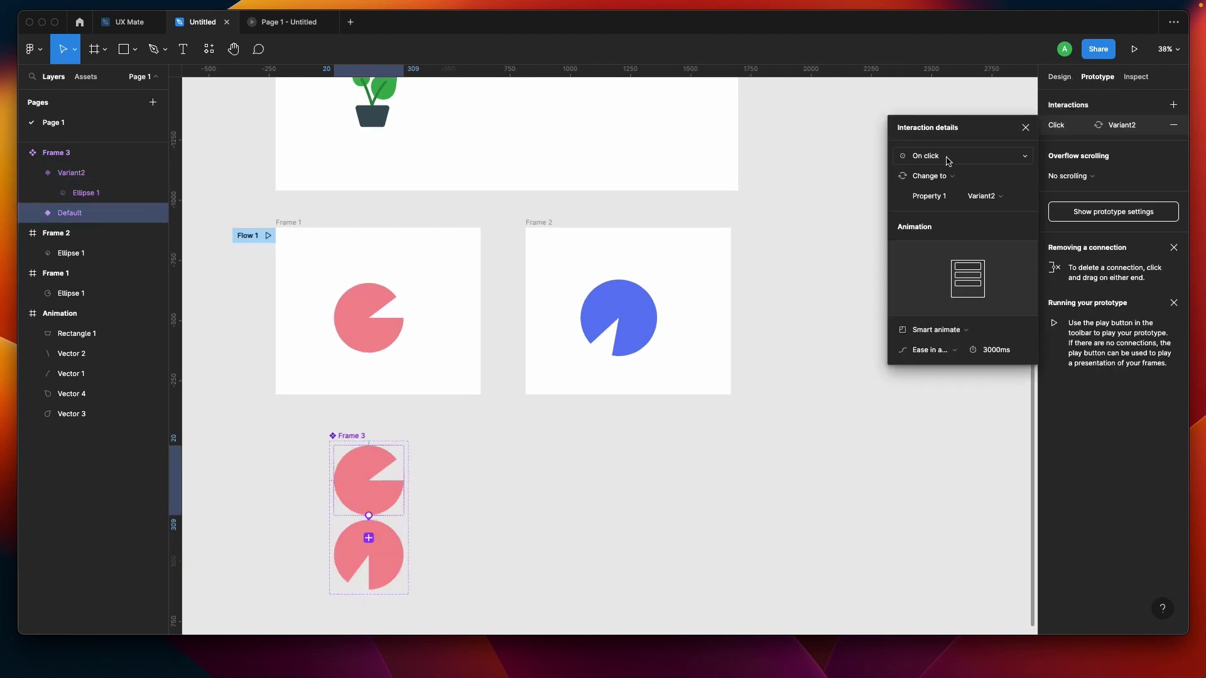
- Set the interaction's trigger to After delay with 1 ms and its easing to Linear
left_click(948, 162)
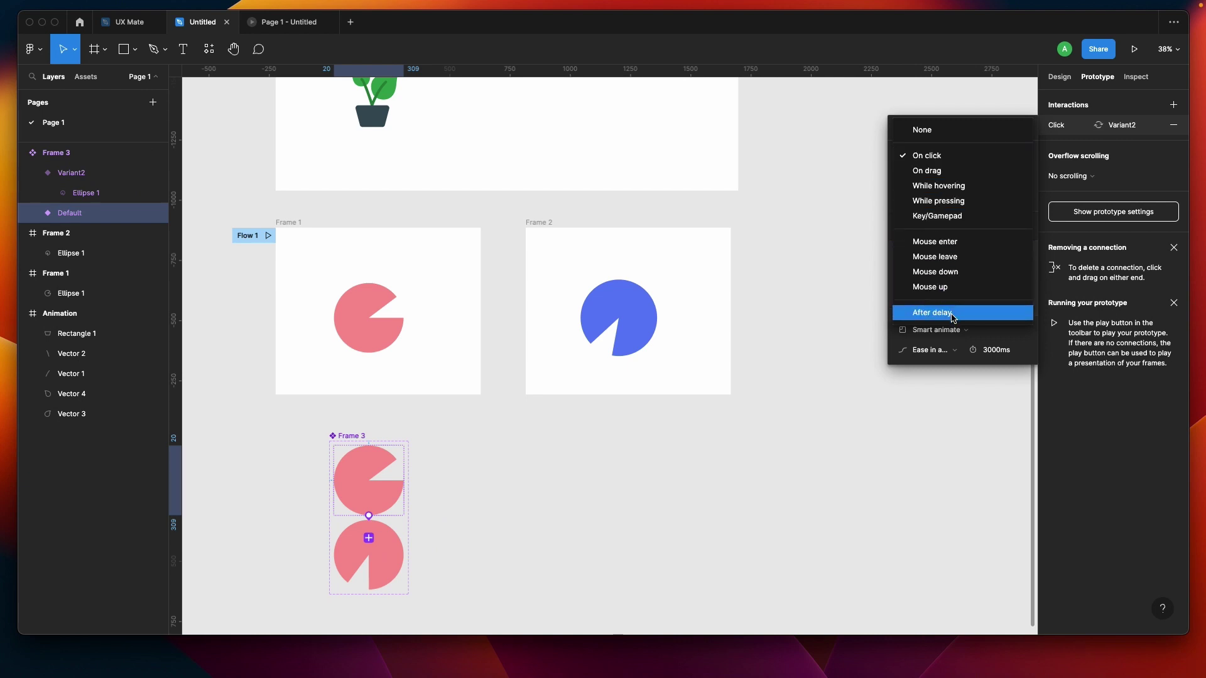
left_click(953, 317)
left_click(1014, 161)
type("1")
key("Return")
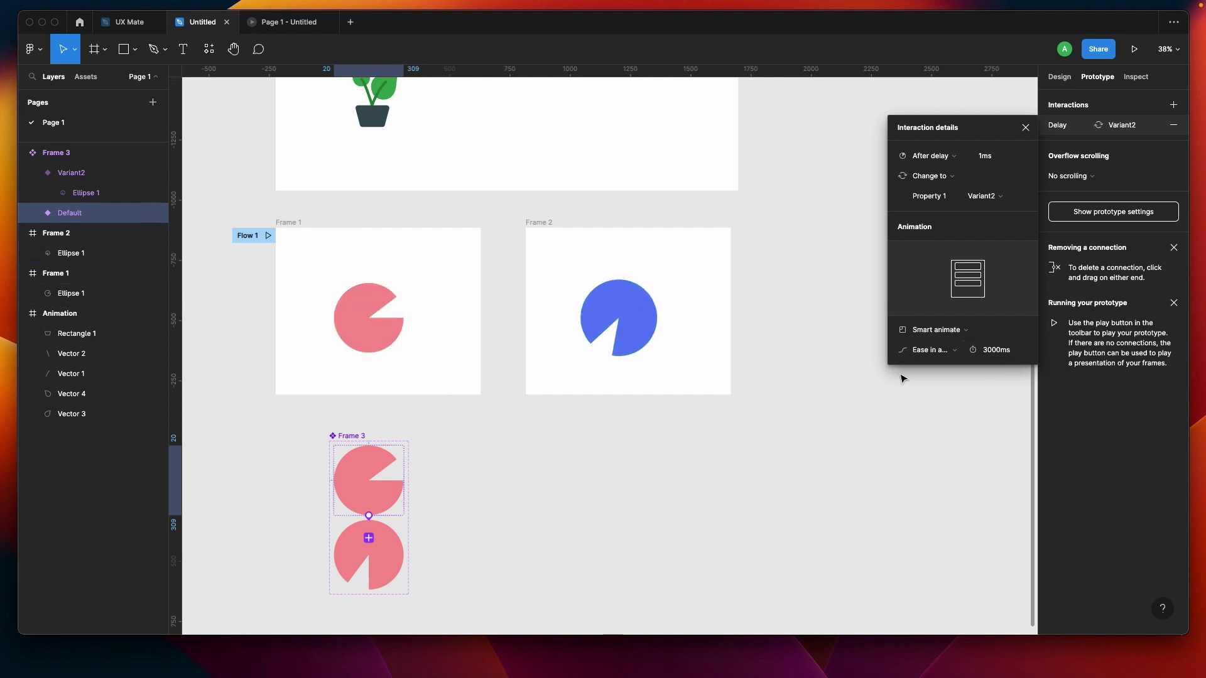
left_click(924, 350)
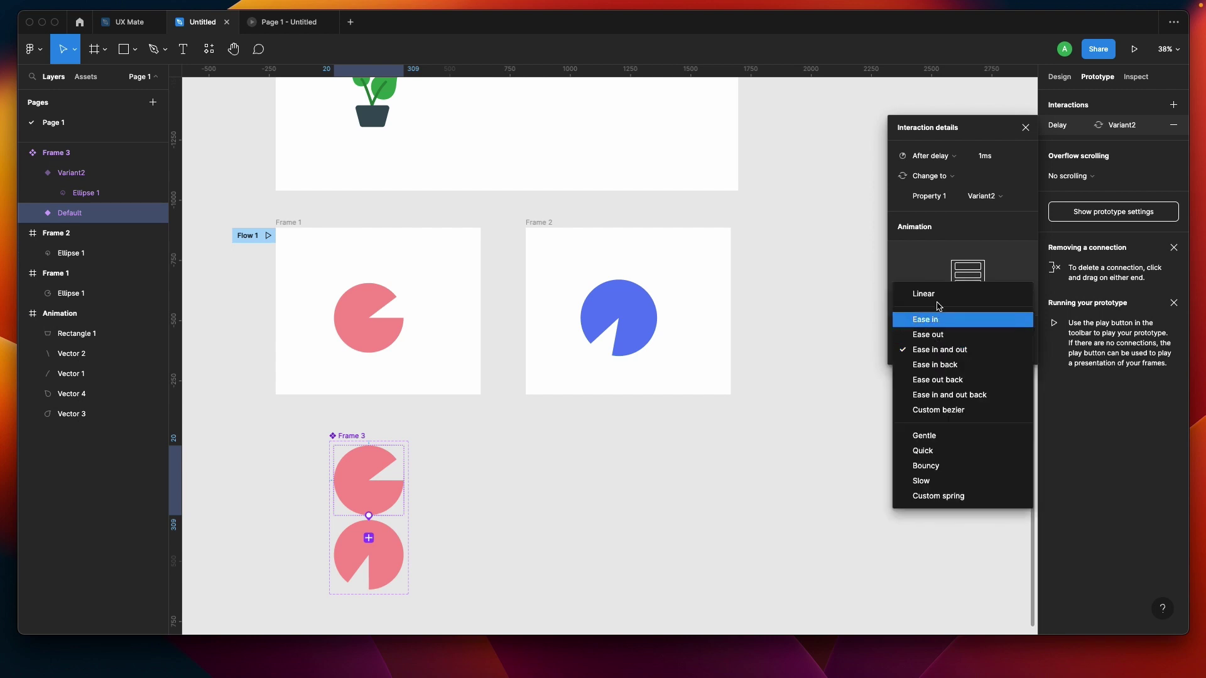
left_click(938, 293)
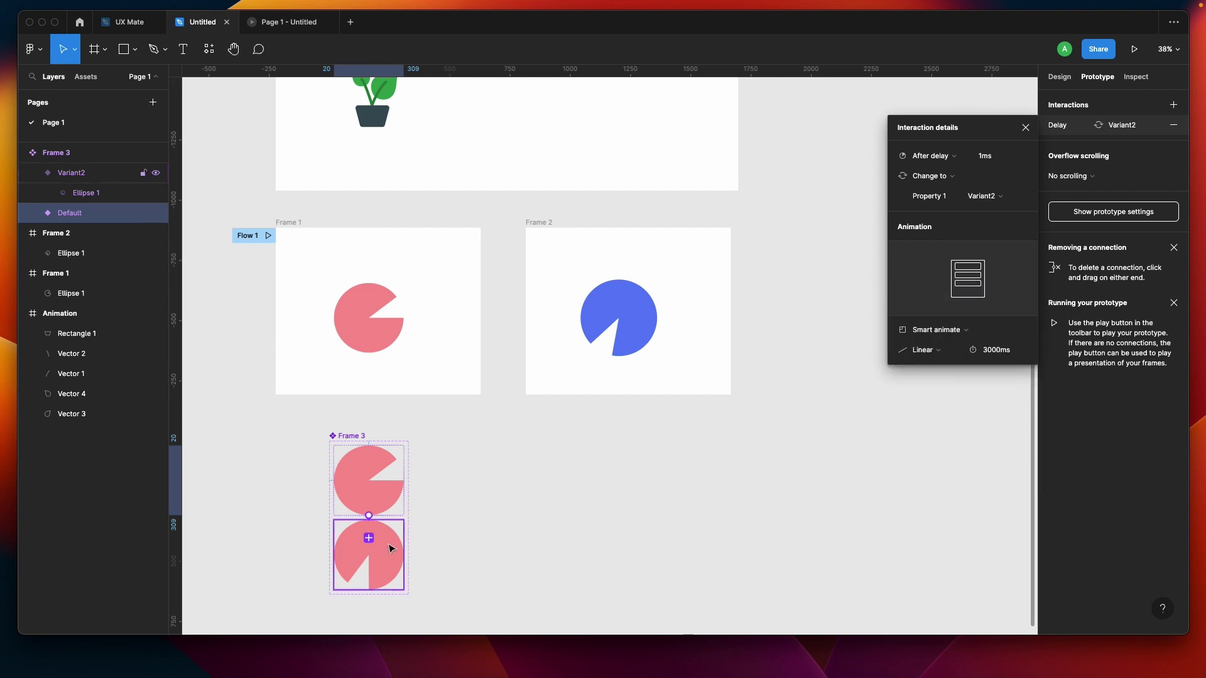
- Try to connect Variant2 back to the Default variant with a prototype interaction
left_click(390, 547)
scroll(390, 547, "up", 3)
left_click_drag(414, 561, 433, 473)
left_click(953, 157)
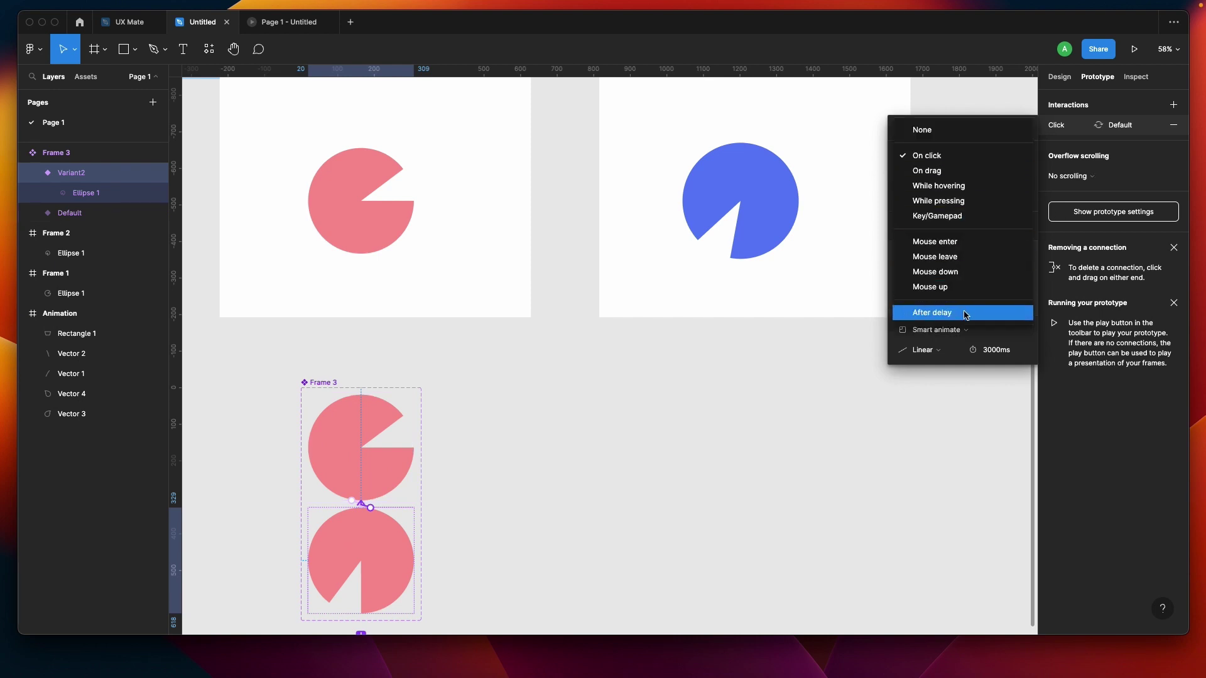
left_click(698, 498)
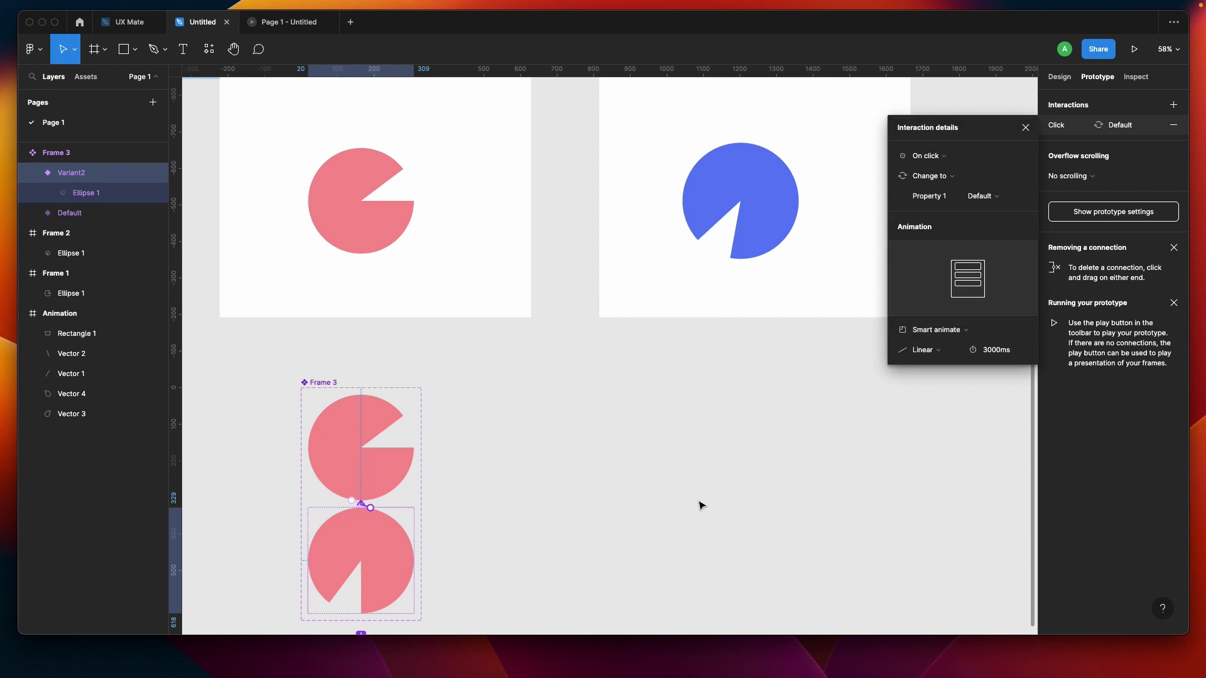
scroll(508, 489, "down", 3)
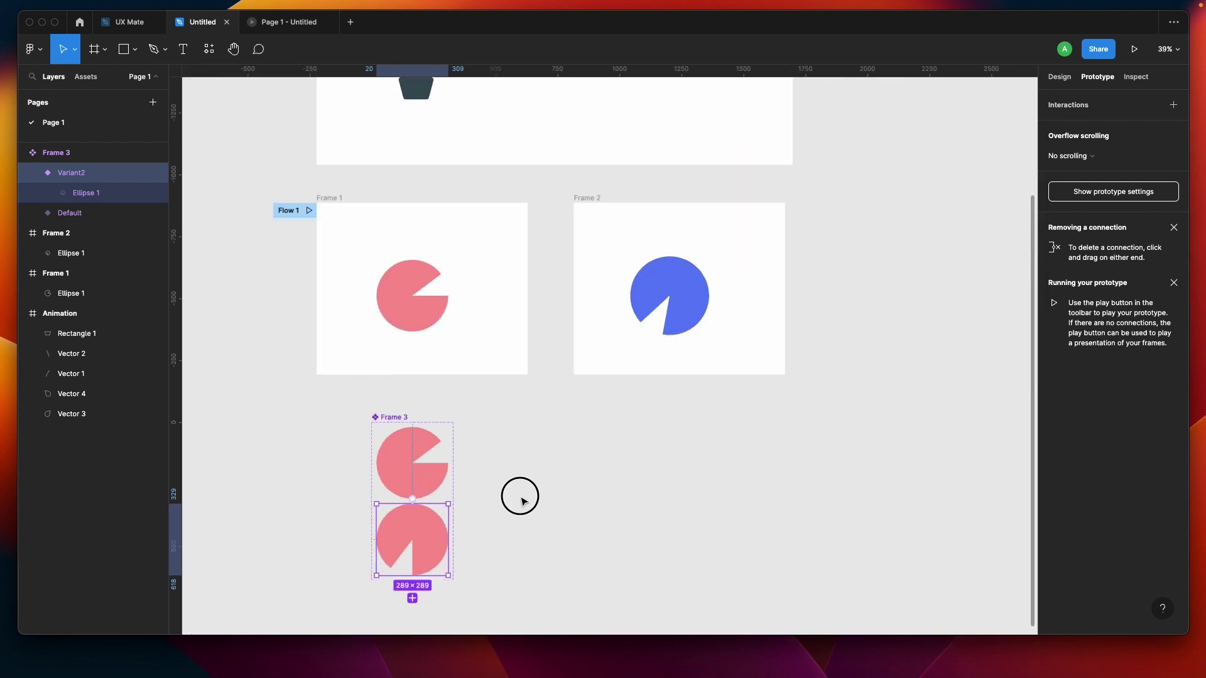
left_click(500, 496)
- Recolor the pie inside the Default variant to saturated blue 1D41FF
left_click(439, 466)
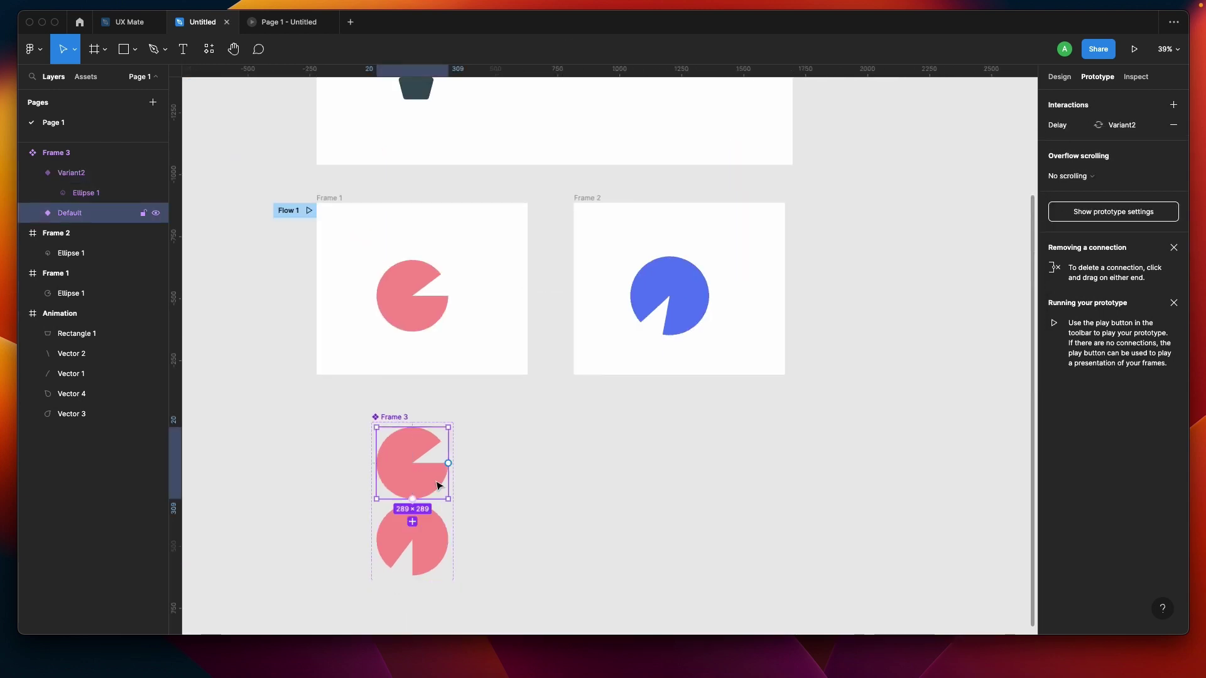
left_click(1058, 77)
left_click(412, 465, "super")
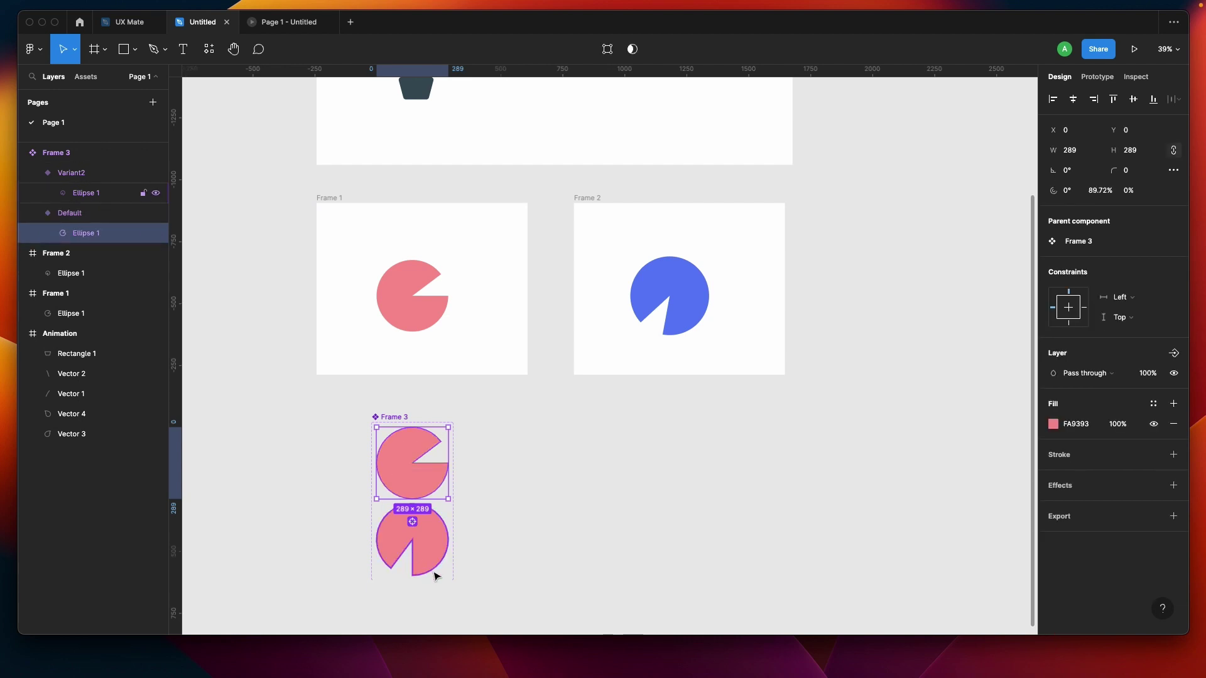
left_click(1054, 424)
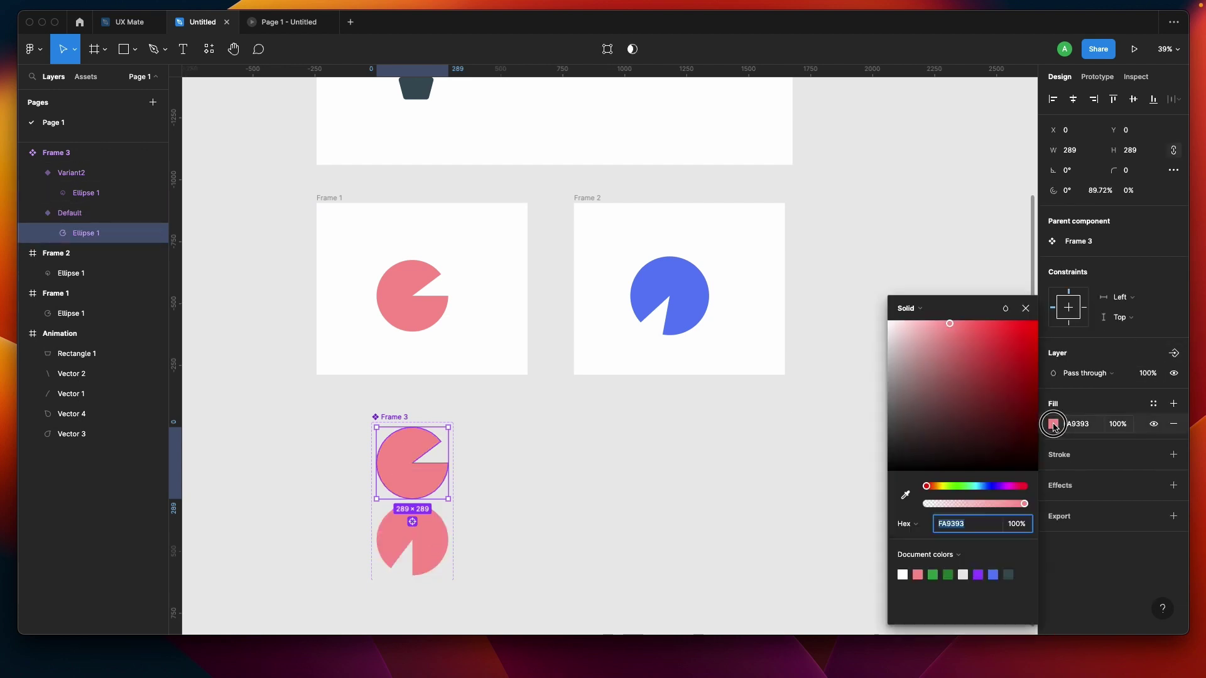
left_click_drag(1000, 407, 1022, 320)
left_click(989, 486)
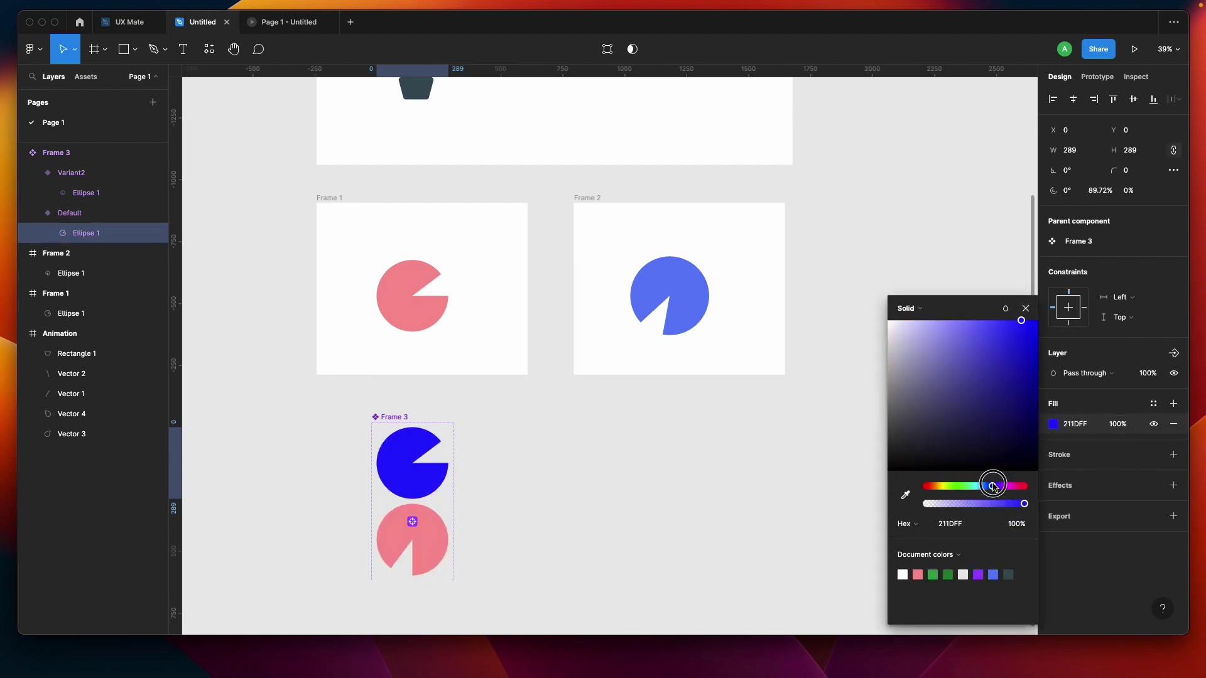
left_click(708, 496)
- Place an instance of the blue Default variant in Frame 1's lower-left corner, overlapping the pink pie
left_click(410, 454)
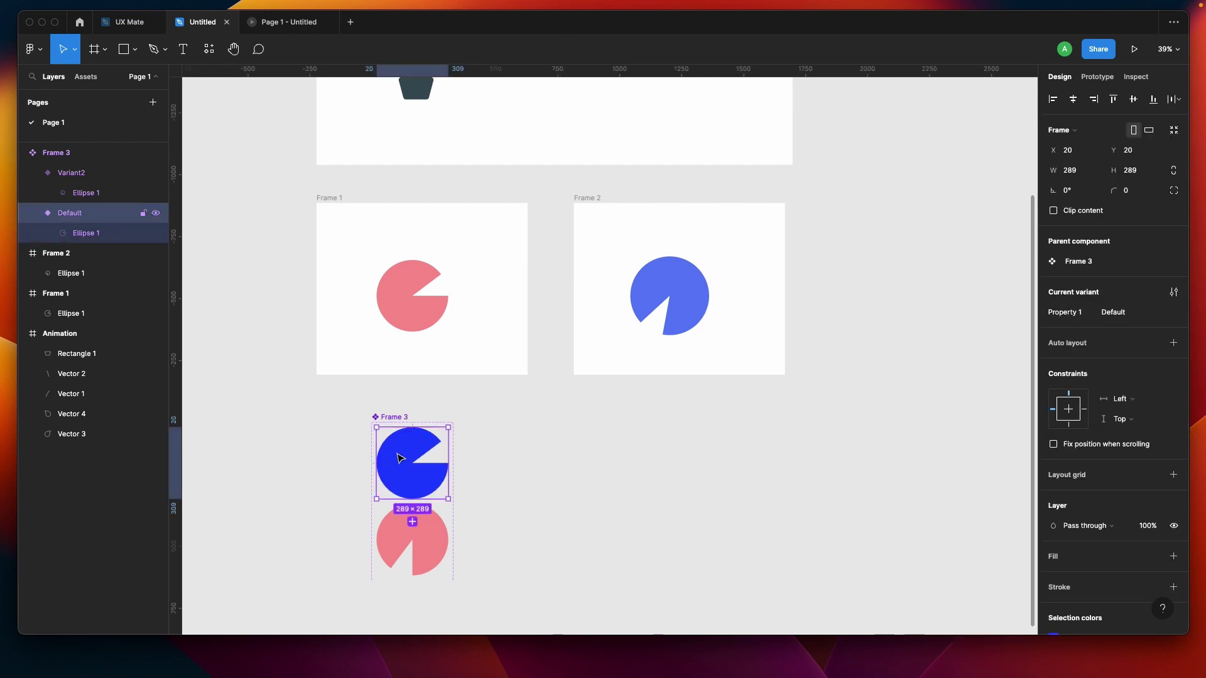
left_click_drag(403, 458, 378, 315)
key("super+z")
left_click(423, 365)
left_click(366, 355)
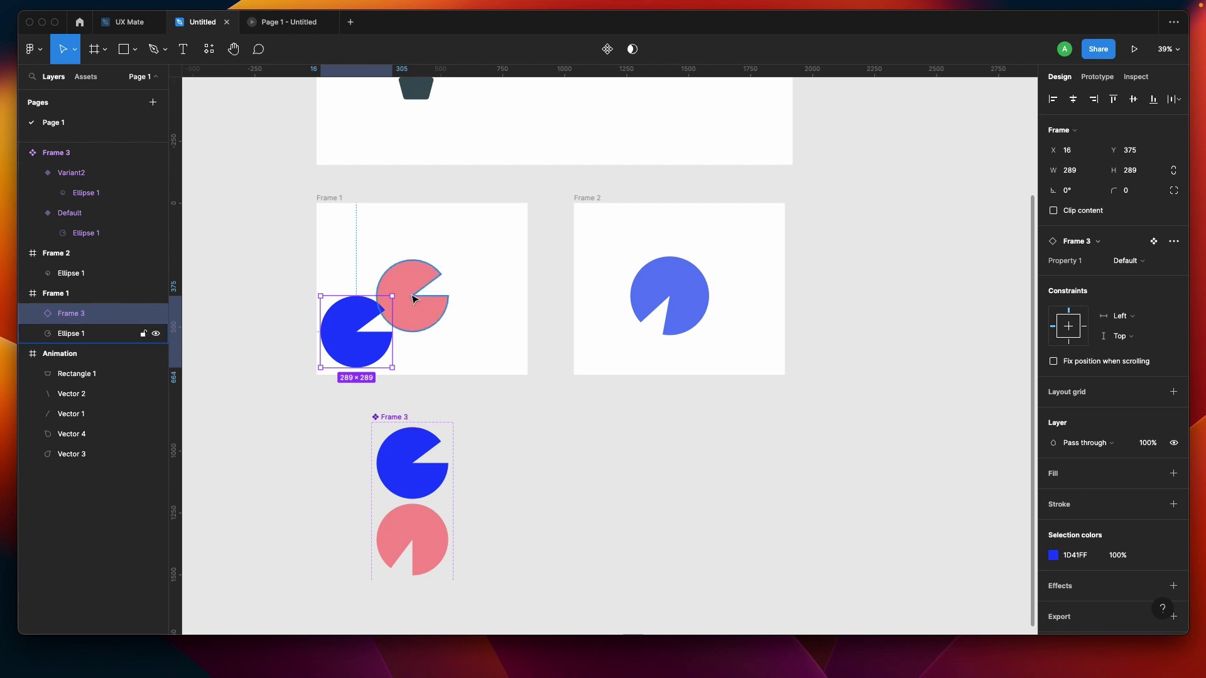
left_click(413, 314)
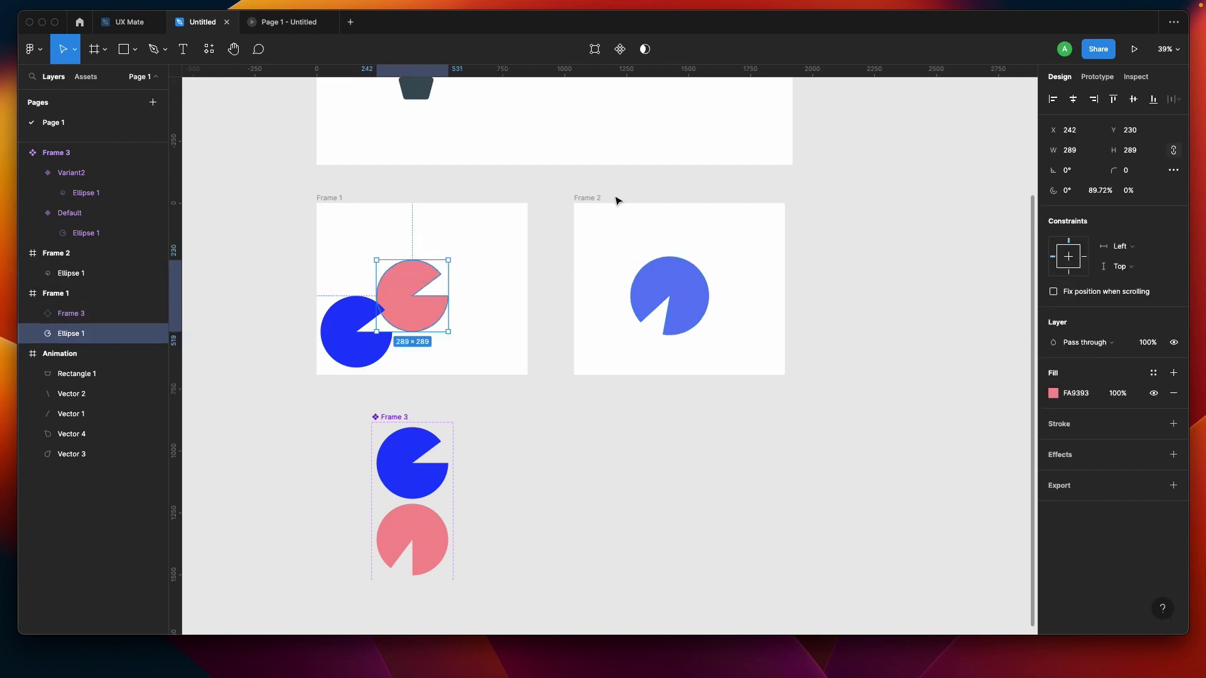
- Duplicate the Frame 3 component set to its right, leaving a gap of about 282
scroll(414, 276, "up", 3)
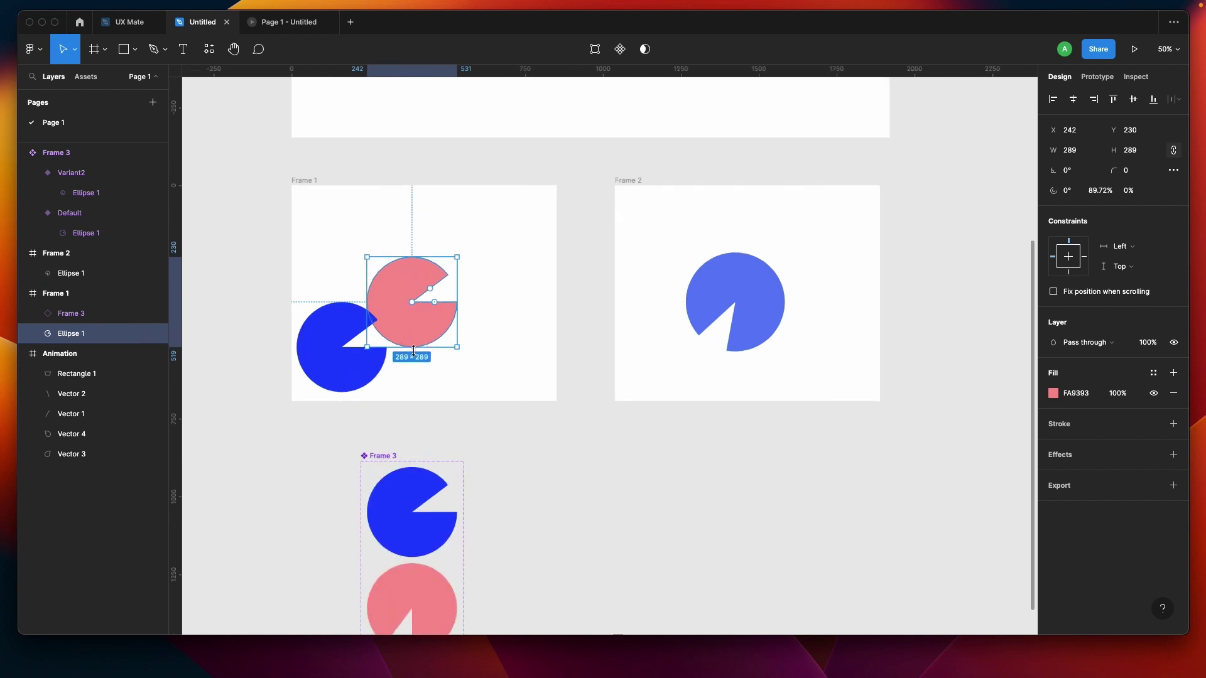
left_click_drag(378, 458, 570, 461, "alt")
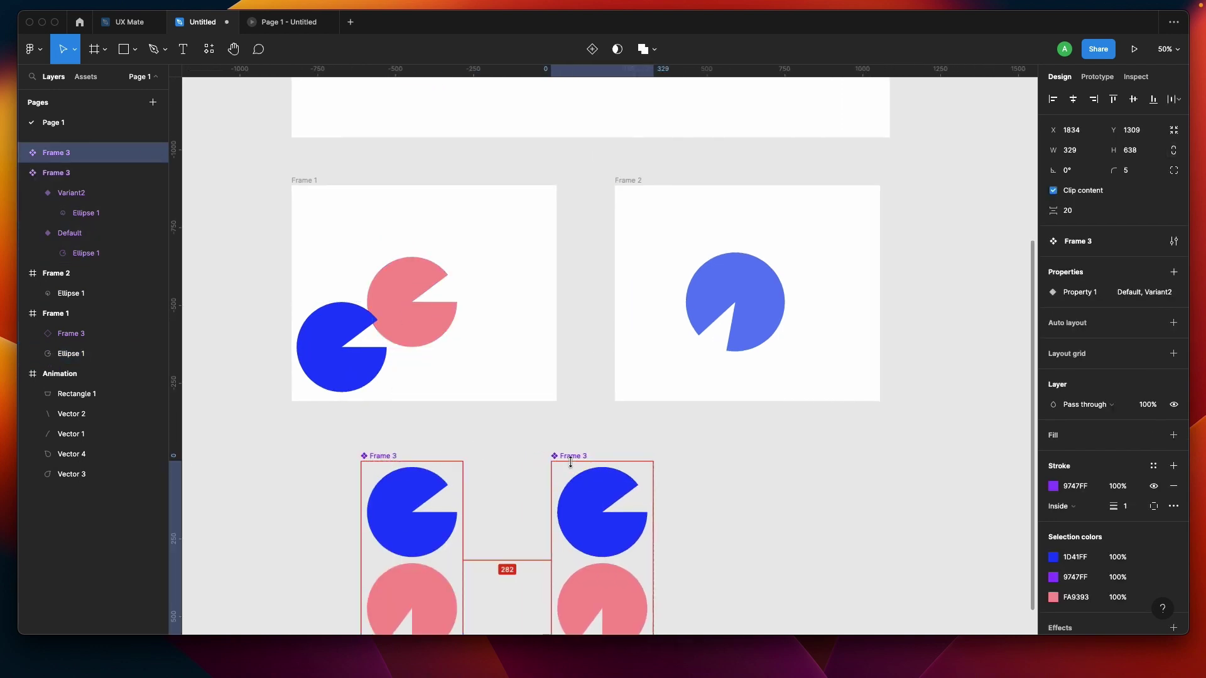
scroll(570, 462, "down", 1)
- In the duplicated component set, recolor the Default pie to pink FA9393 and the Variant2 pie to light blue
left_click(571, 463)
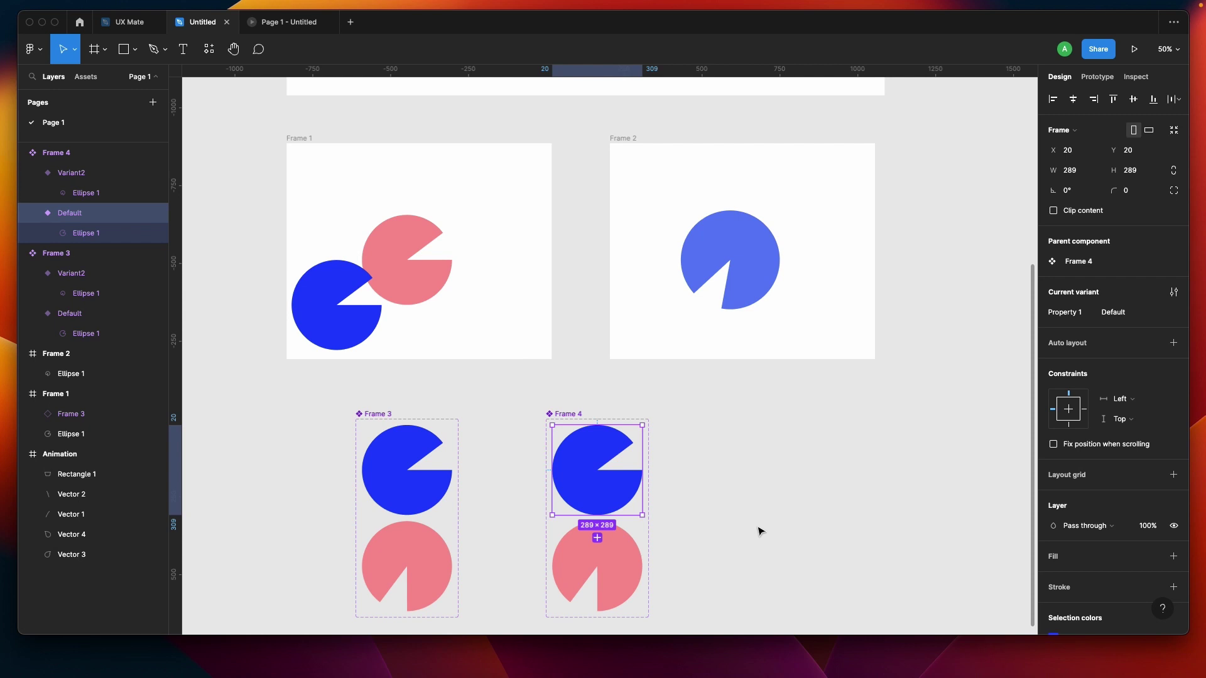
scroll(1062, 558, "down", 3)
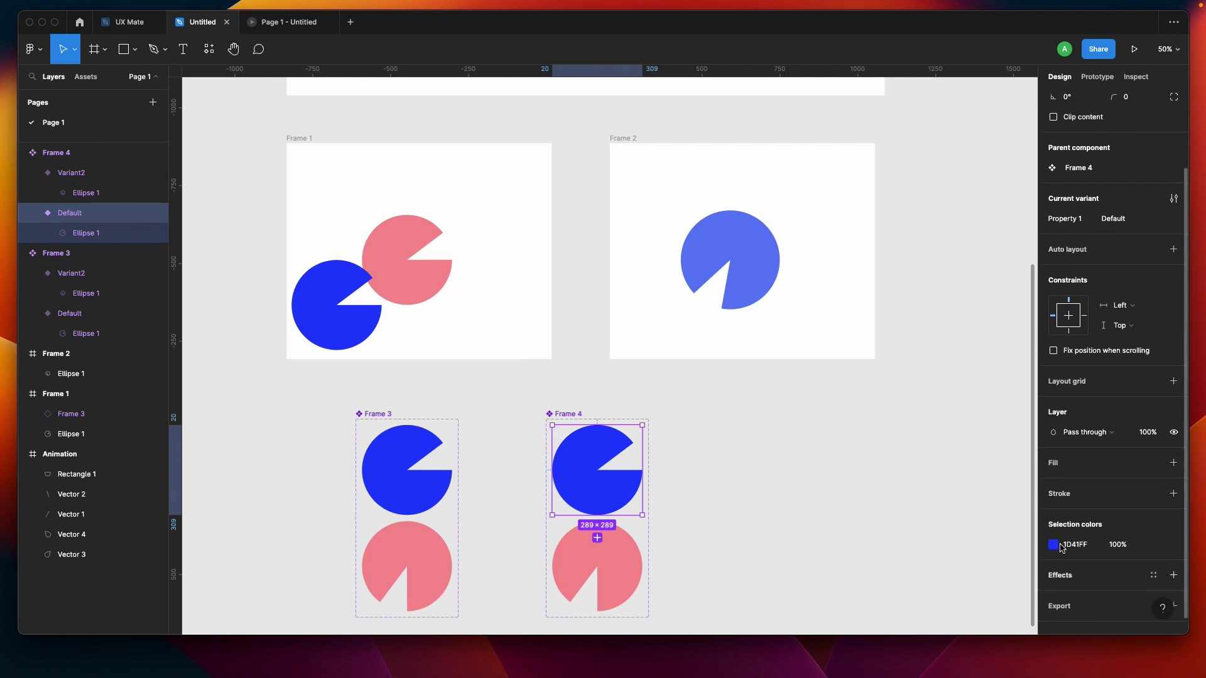
left_click(1054, 544)
left_click(919, 573)
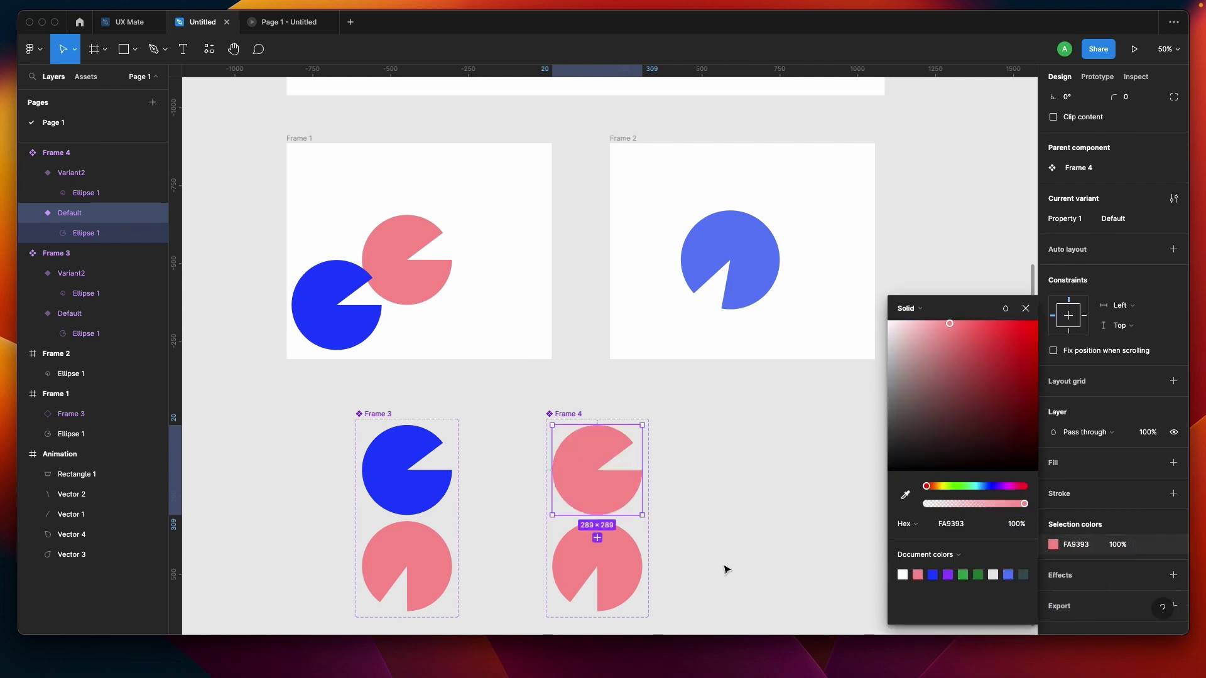
left_click(628, 571)
left_click(1055, 544)
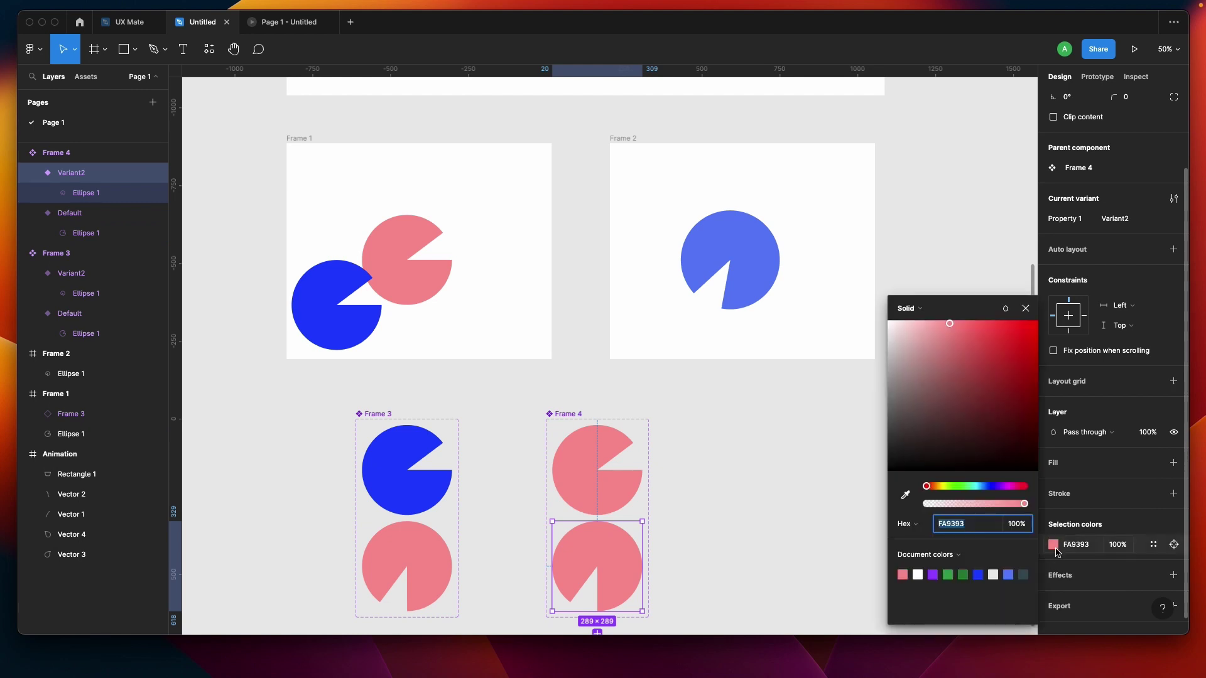
left_click_drag(979, 488, 984, 489)
left_click(803, 507)
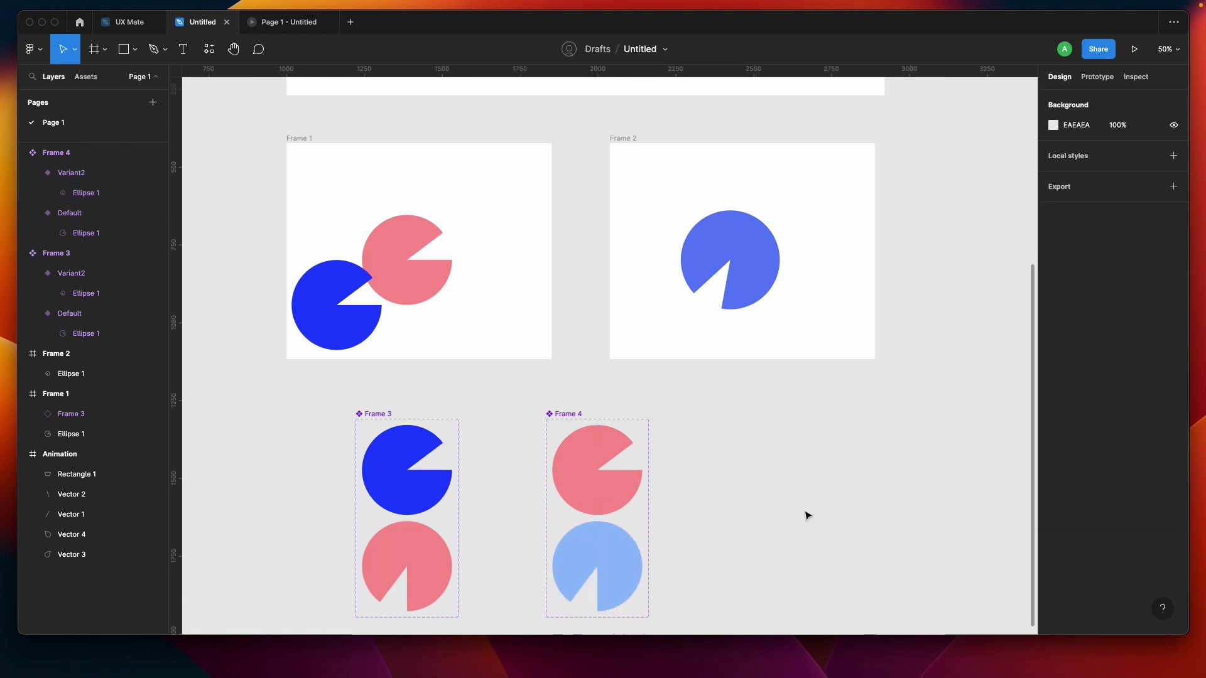
- Set the easing of the Default-to-Variant2 interaction in the Frame 4 component set to Ease in and out
left_click(579, 500)
left_click(1099, 78)
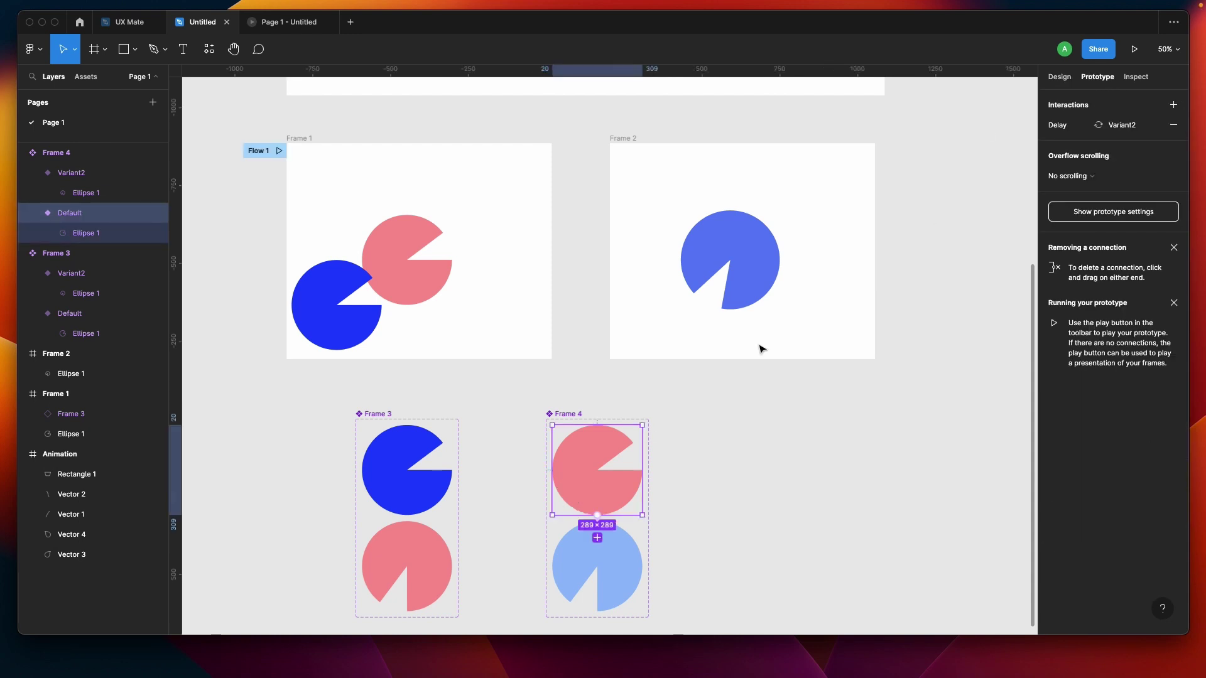
scroll(600, 570, "up", 10)
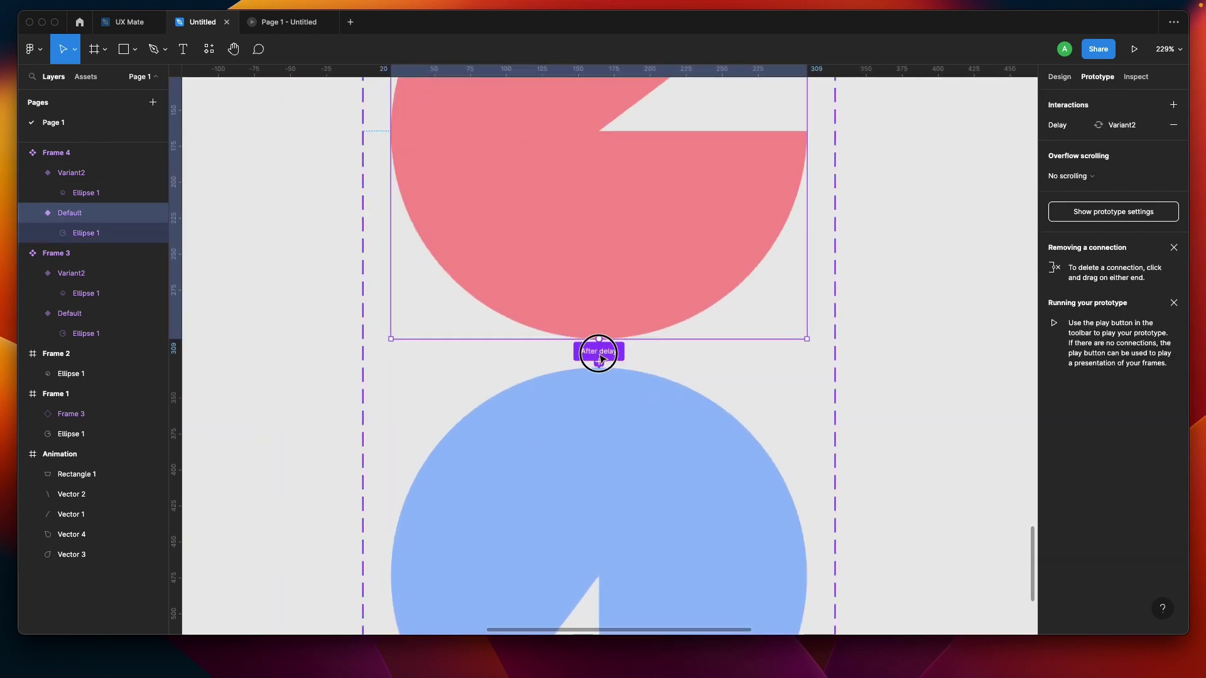
left_click(599, 351)
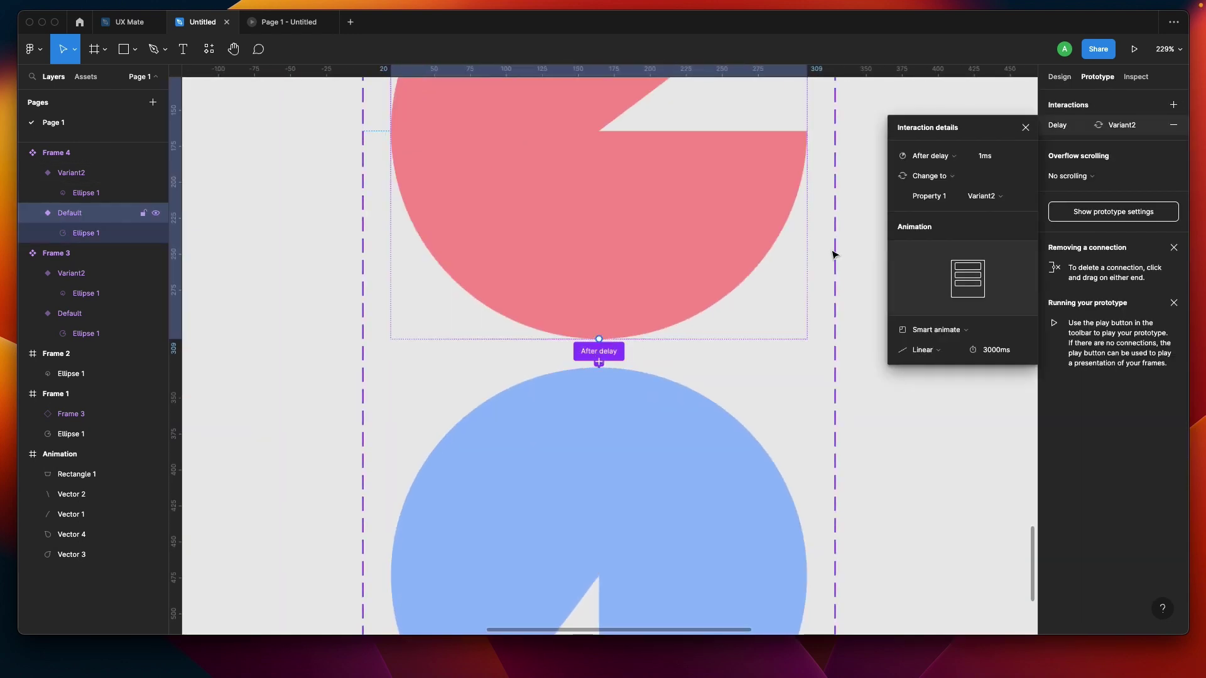
left_click(956, 359)
left_click(960, 408)
scroll(666, 496, "down", 5)
left_click(875, 503)
scroll(873, 502, "down", 5)
- Delete Frame 1 and Frame 2 together with the pies inside them
left_click(667, 320)
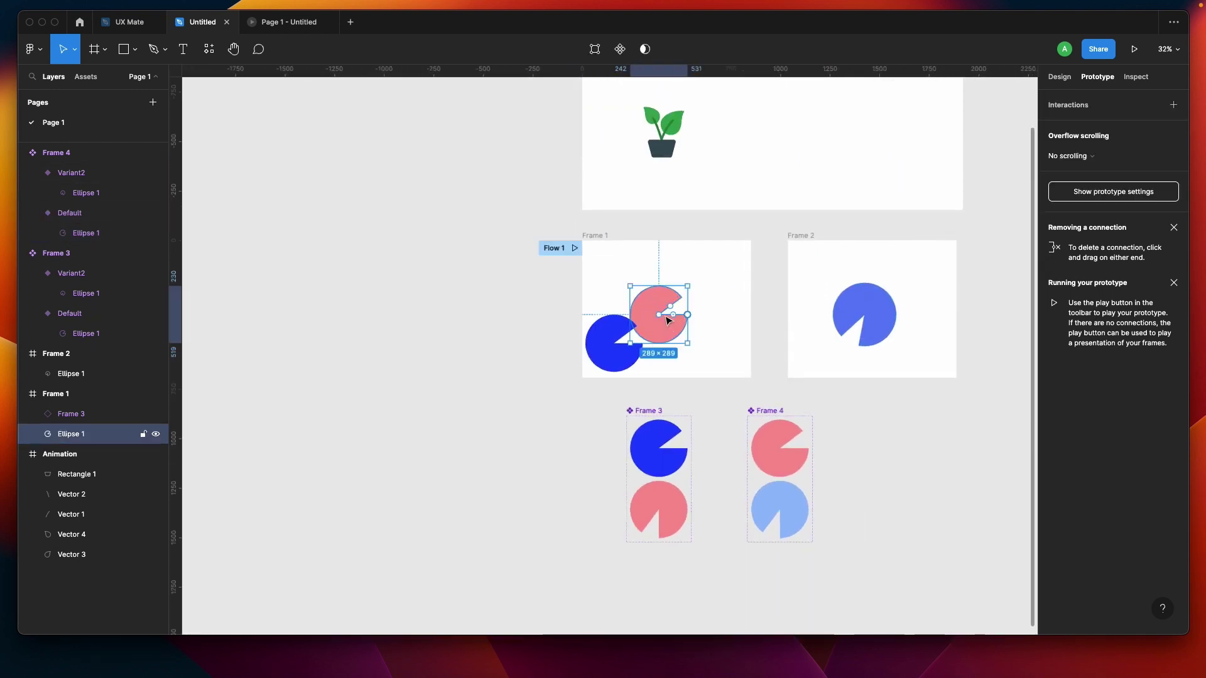
left_click(861, 325, "shift")
key("Delete")
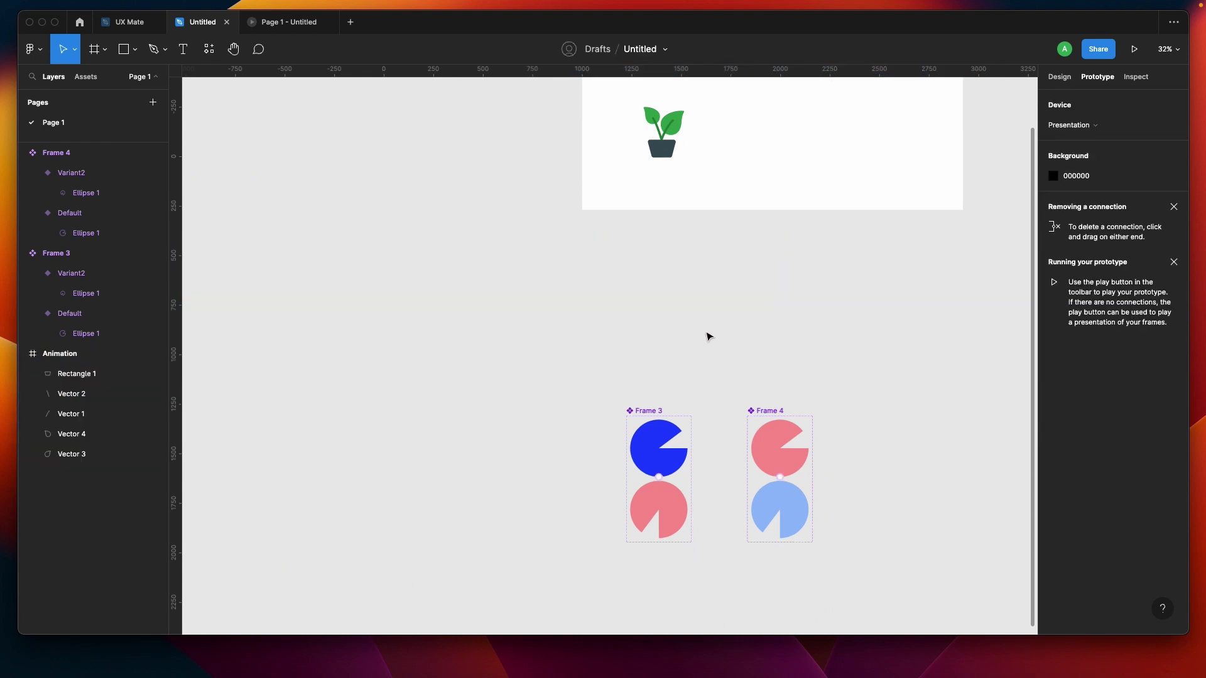
key("super+z")
key("Delete")
left_click(103, 49)
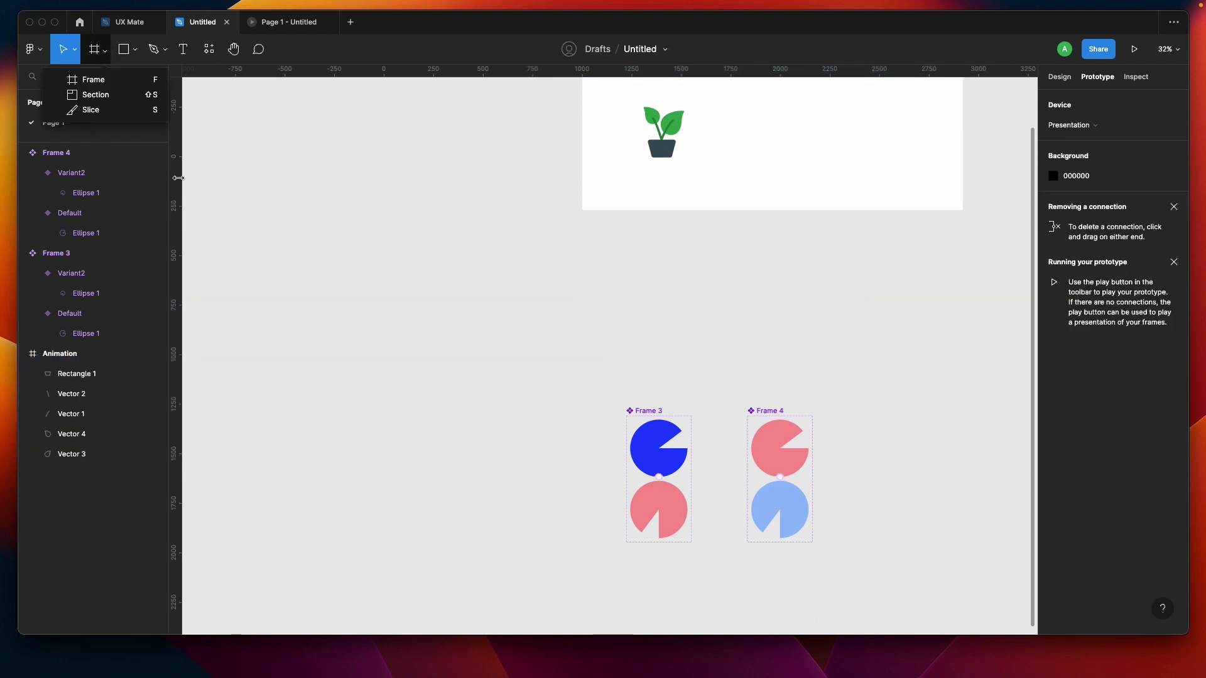
key("f")
scroll(521, 330, "up", 3)
scroll(520, 331, "right", 3)
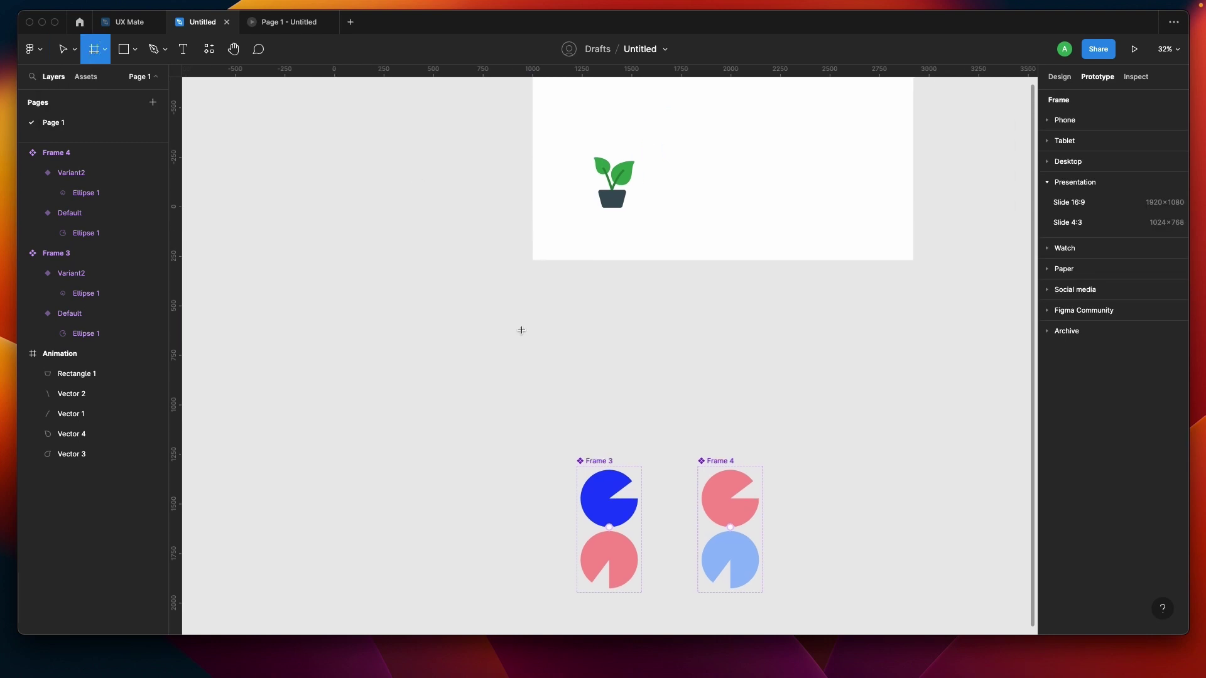
key("v")
- Place instances of the Frame 3 and Frame 4 Default pies side by side above the plant in the Animation frame, at about X 629 and X 1094
left_click_drag(580, 530, 657, 149)
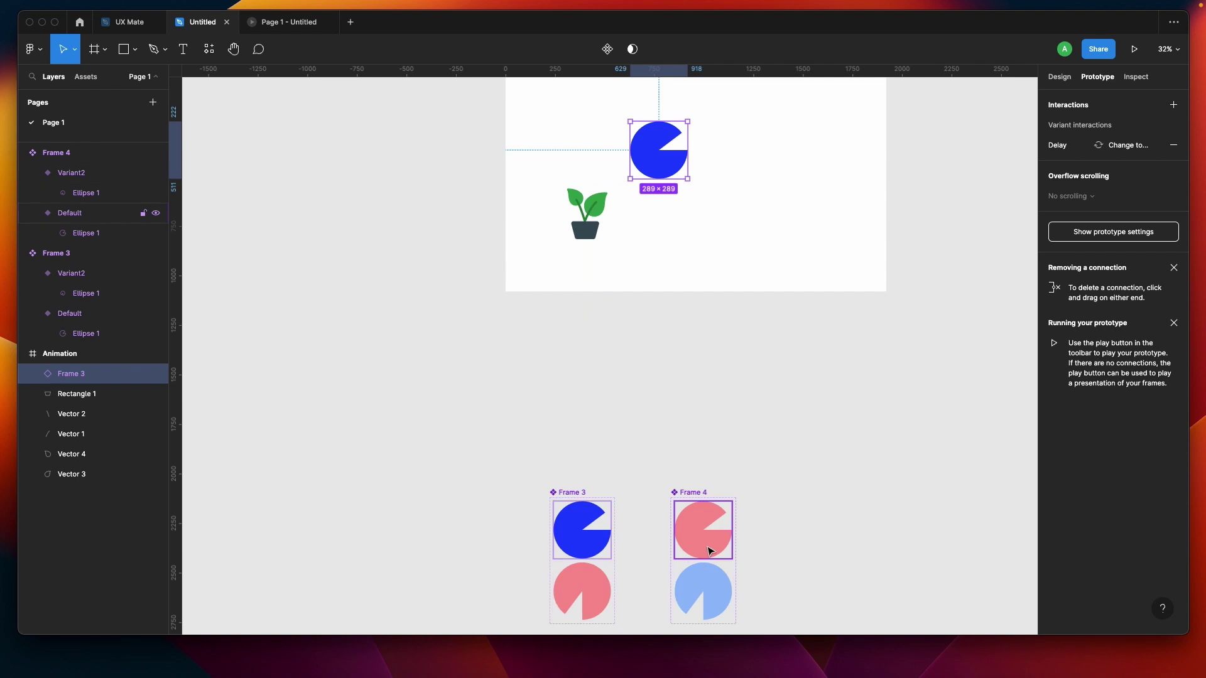
left_click(708, 533)
left_click_drag(742, 165, 743, 162)
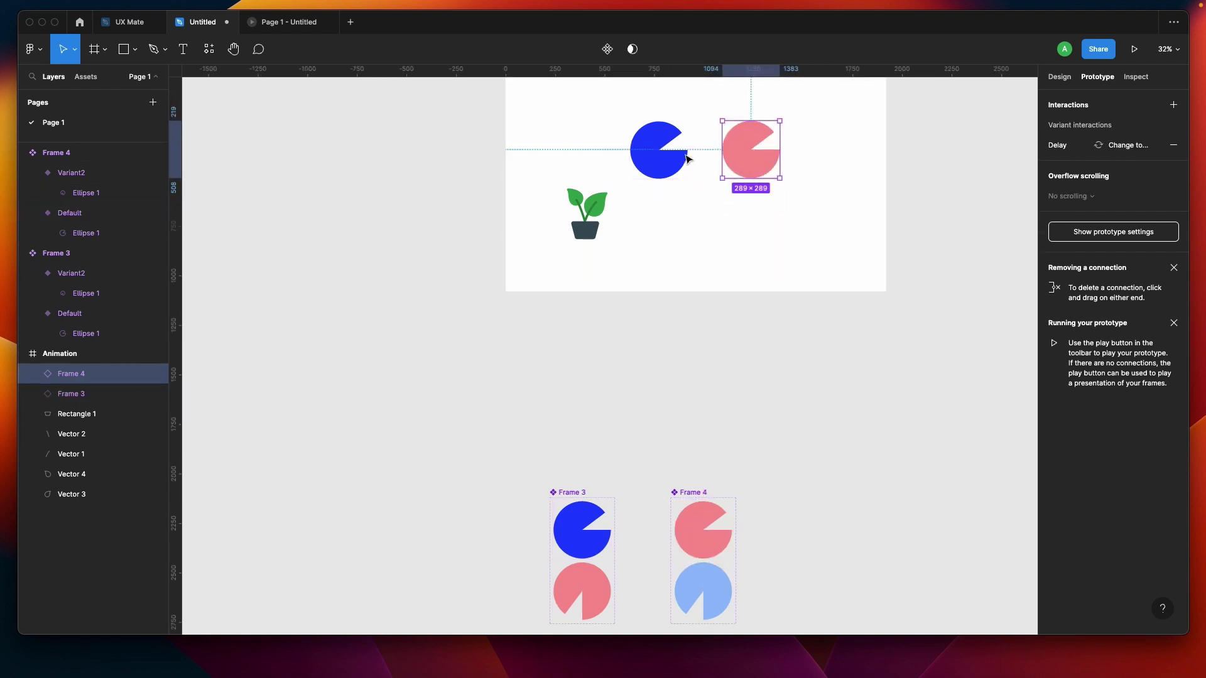
left_click(681, 159)
left_click(767, 156)
- Add the text "With Ease" to the Animation frame and place it below the pink pie
scroll(732, 231, "up", 2)
scroll(732, 232, "right", 1)
scroll(628, 192, "up", 5)
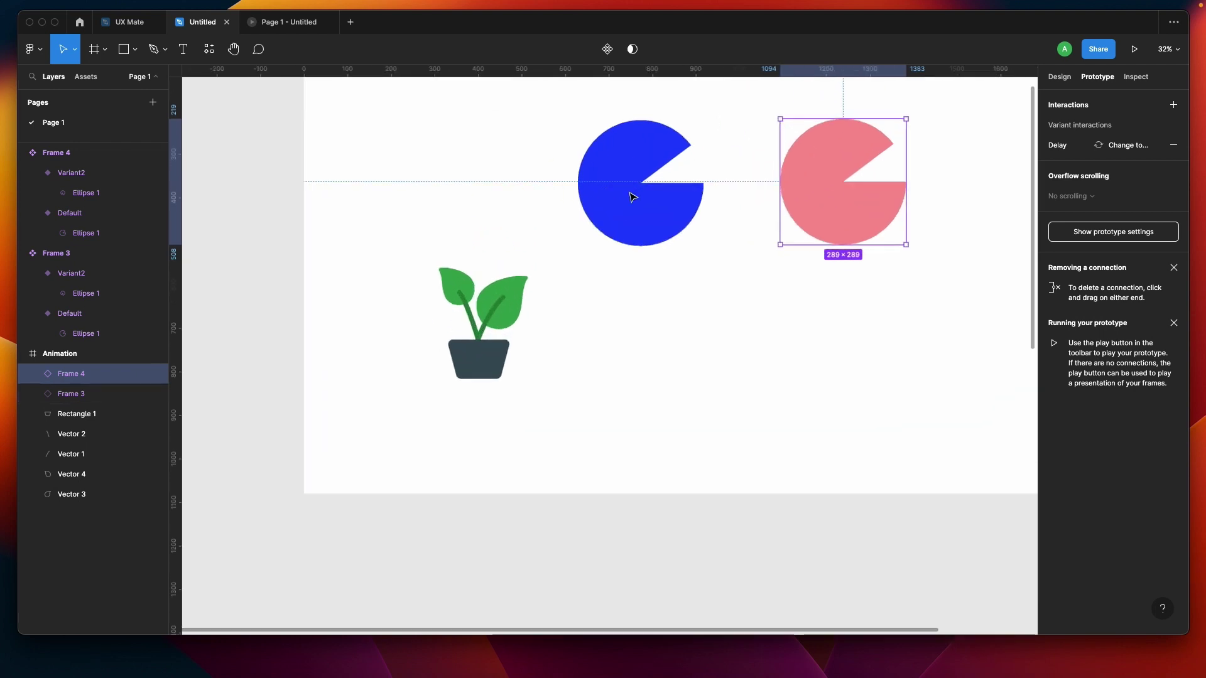
key("t")
left_click(583, 306)
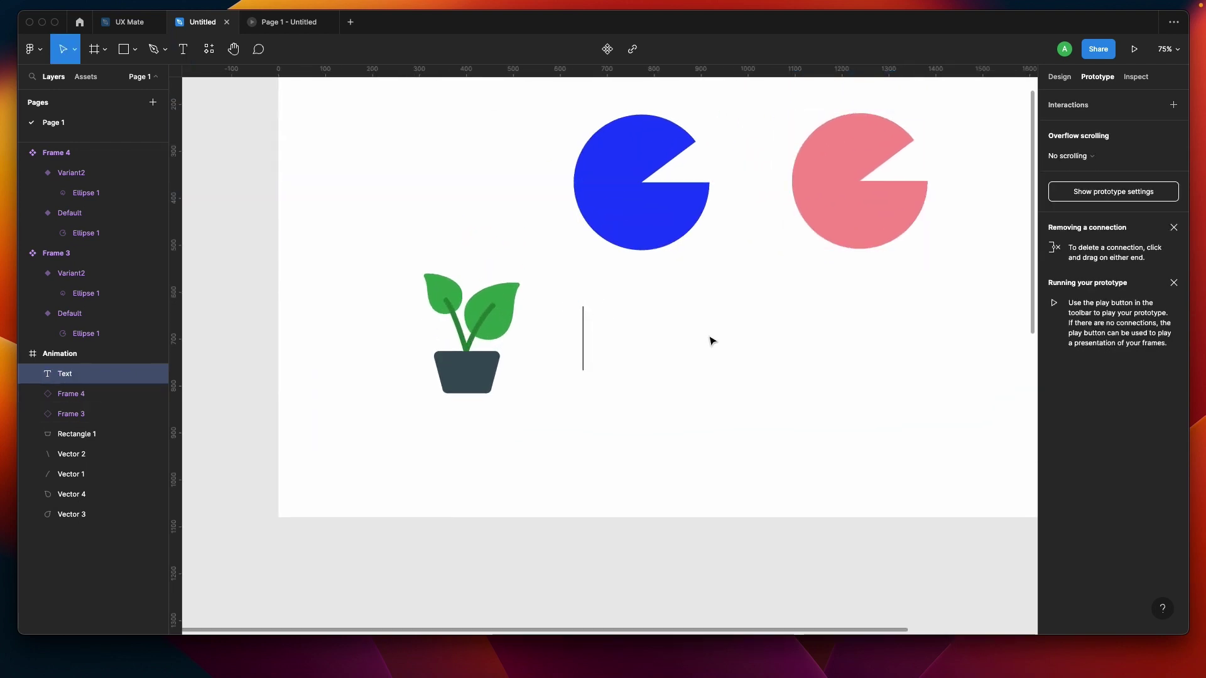
type("With Eas")
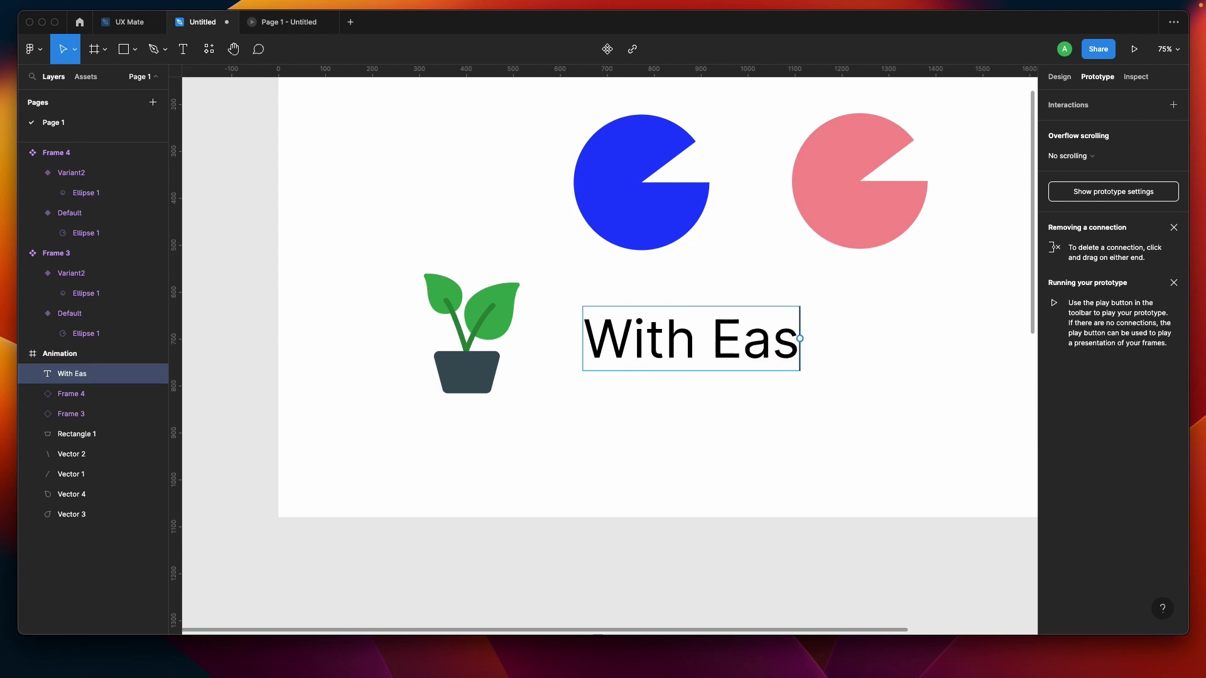
key("Escape")
left_click_drag(767, 324, 890, 318)
- Play the prototype of the Animation frame to compare the motion of the two pies
scroll(702, 379, "down", 5)
scroll(619, 264, "up", 2)
left_click(447, 183)
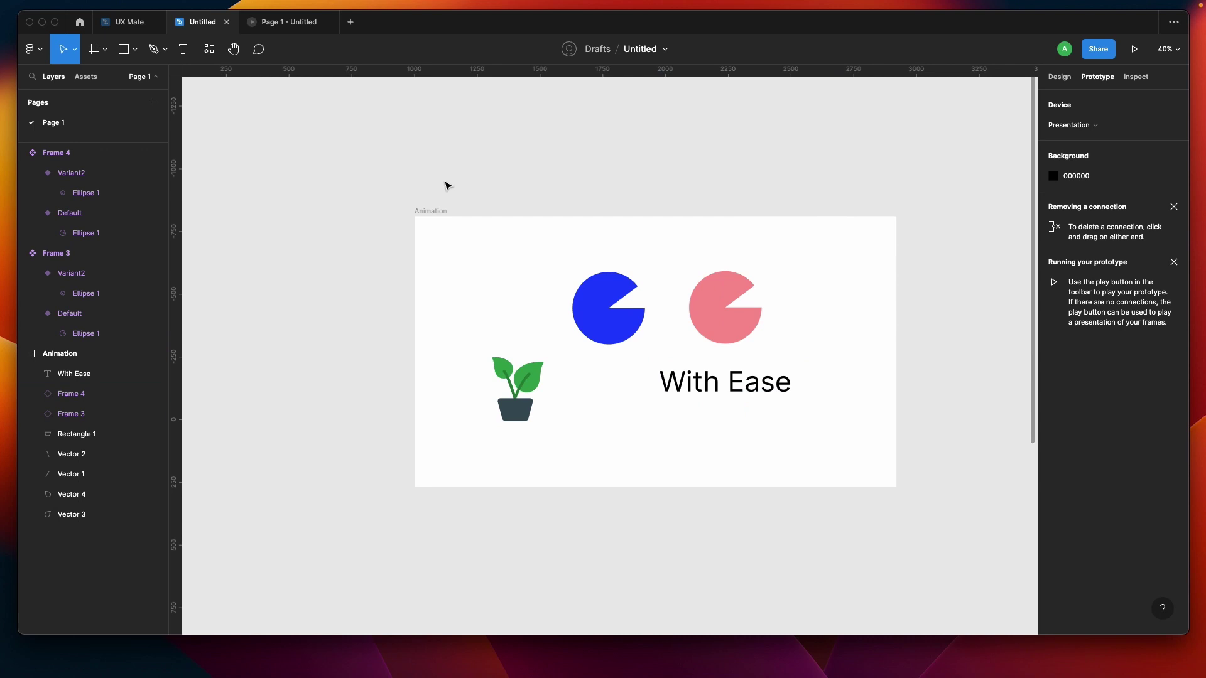
left_click(431, 211)
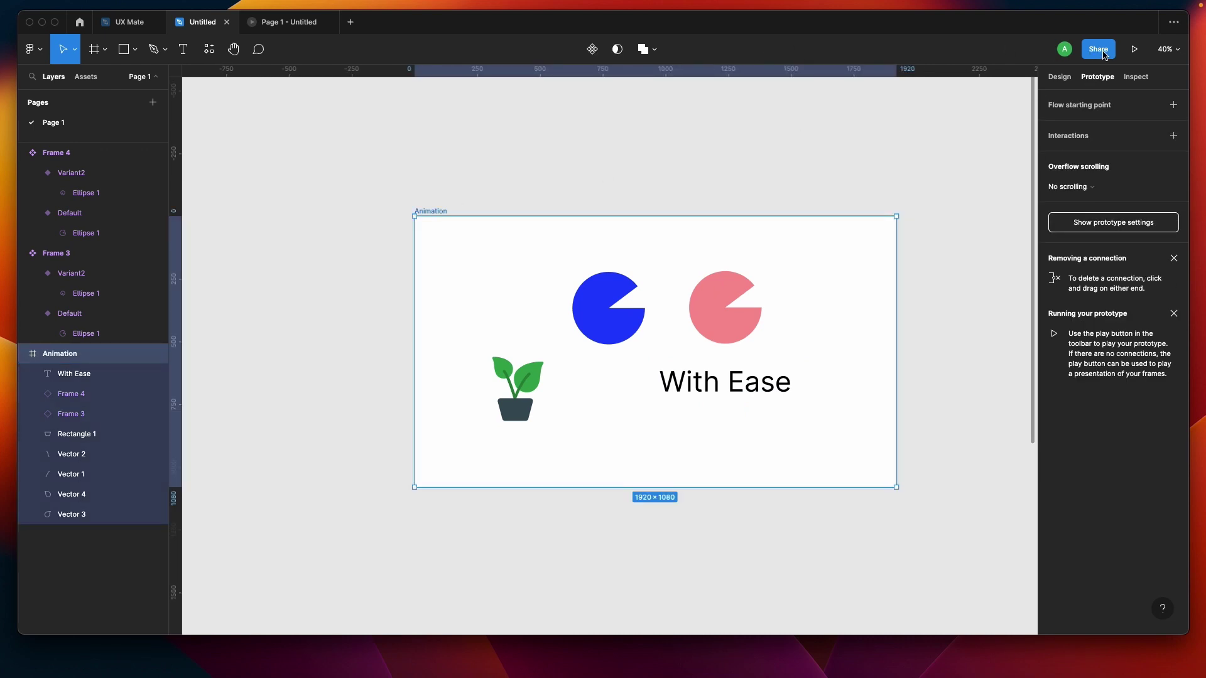
left_click(1134, 49)
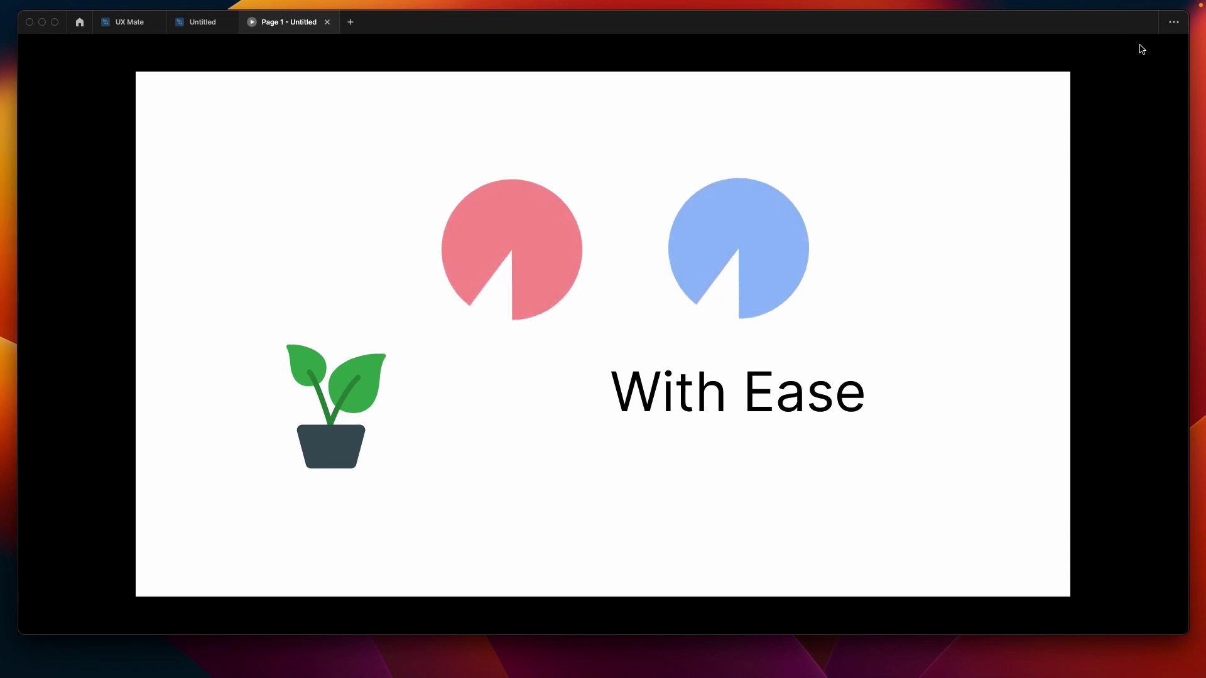
mouse_move(1142, 49)
- Recolor Frame 3's Default pie and Frame 4's Variant2 pie with the pink sampled from Frame 4's Default pie, and view the prototype again
left_click(192, 29)
scroll(564, 471, "down", 5)
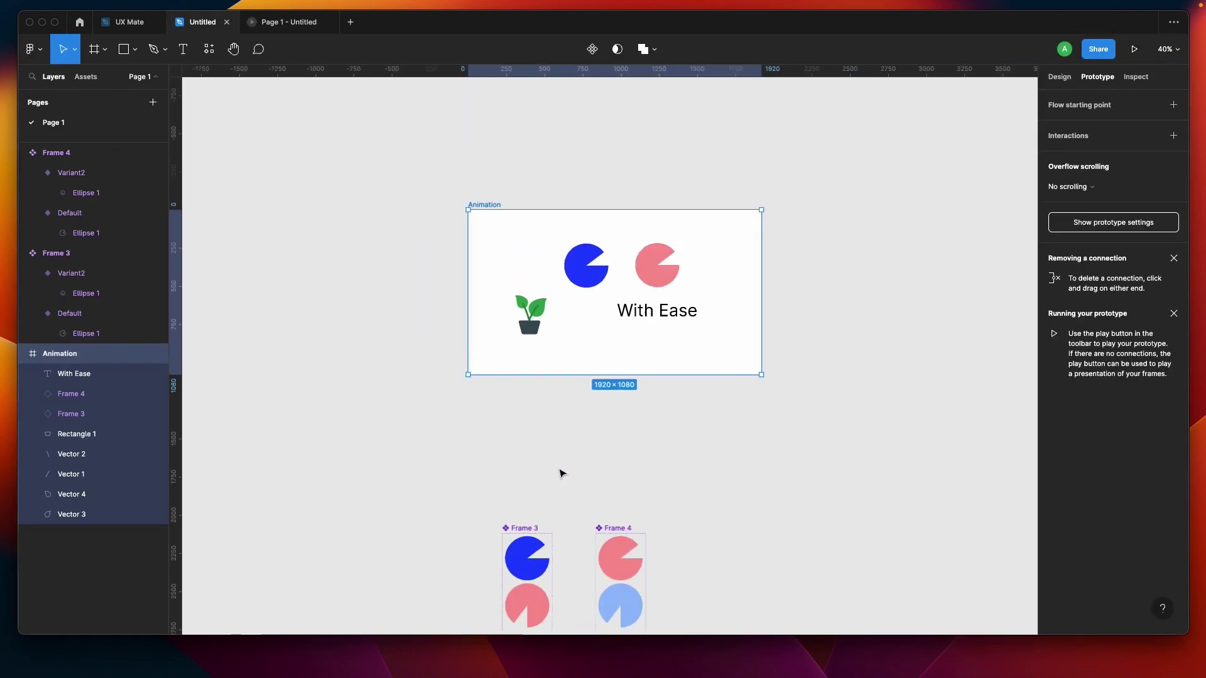
scroll(562, 474, "up", 5)
left_click(472, 479)
left_click(683, 576, "shift")
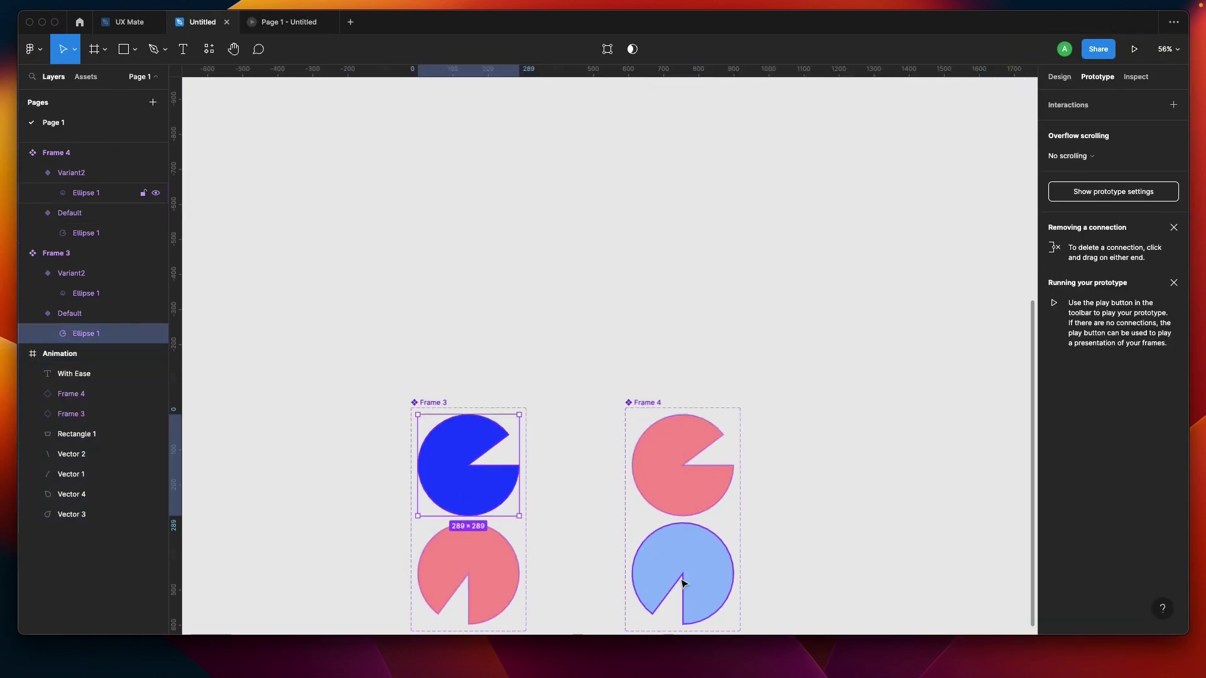
key("i")
left_click(695, 503)
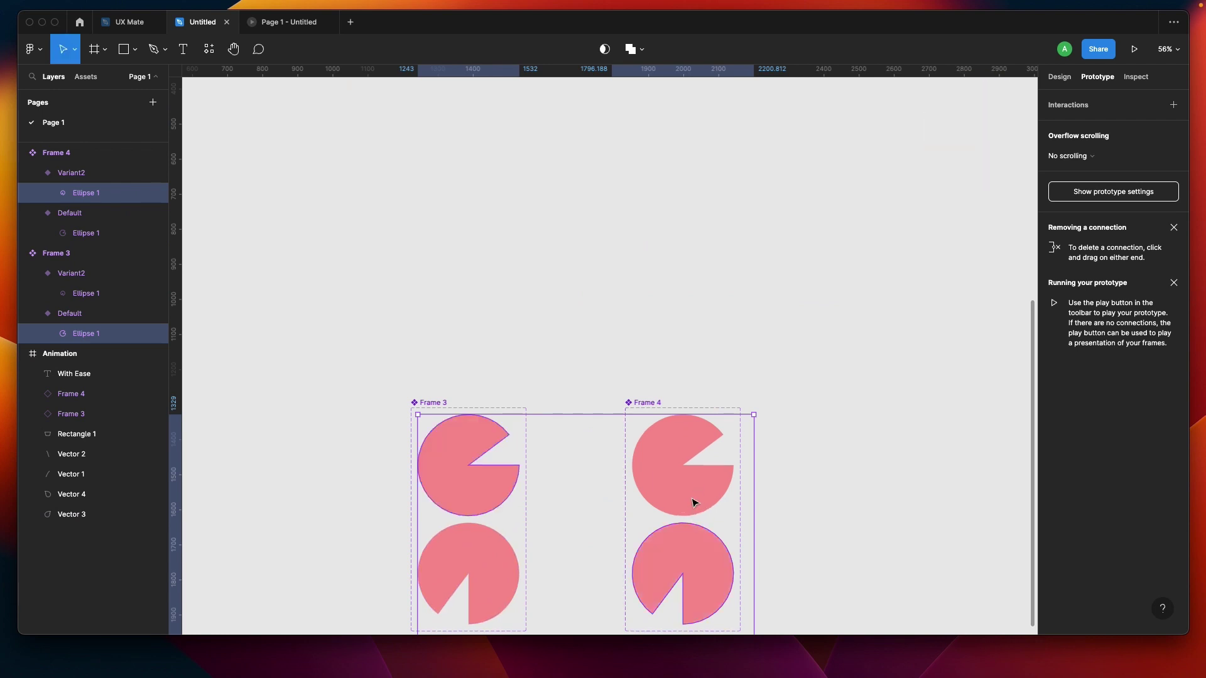
left_click(634, 355)
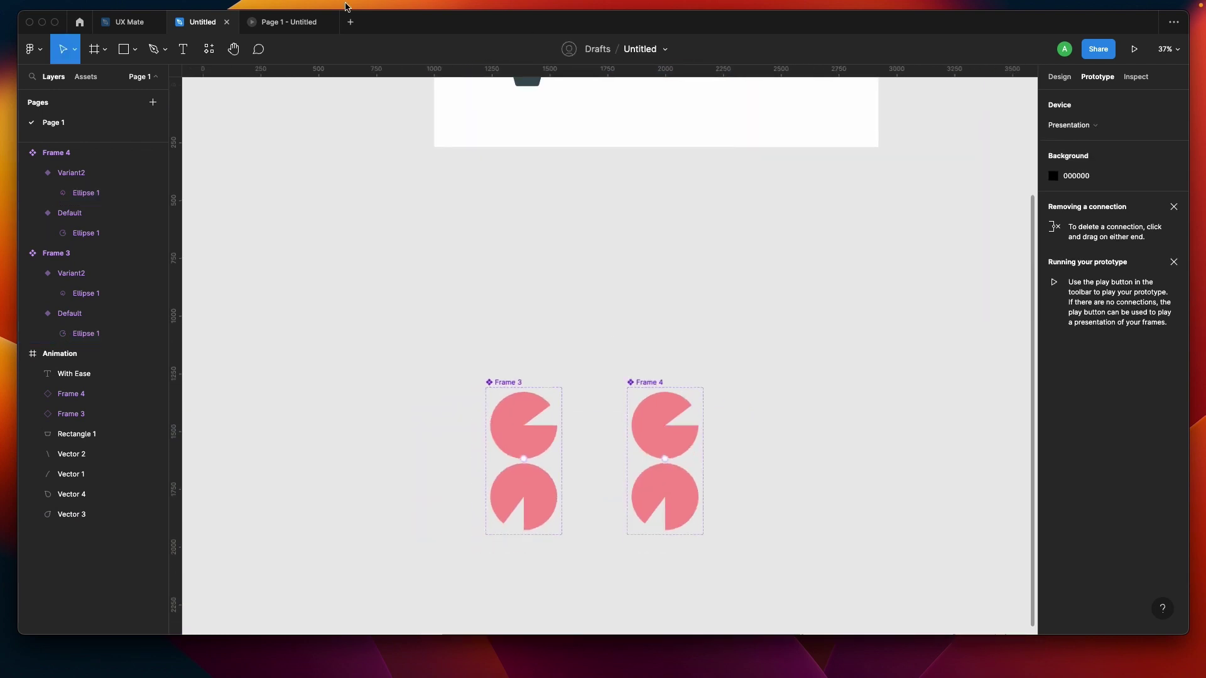
left_click(289, 25)
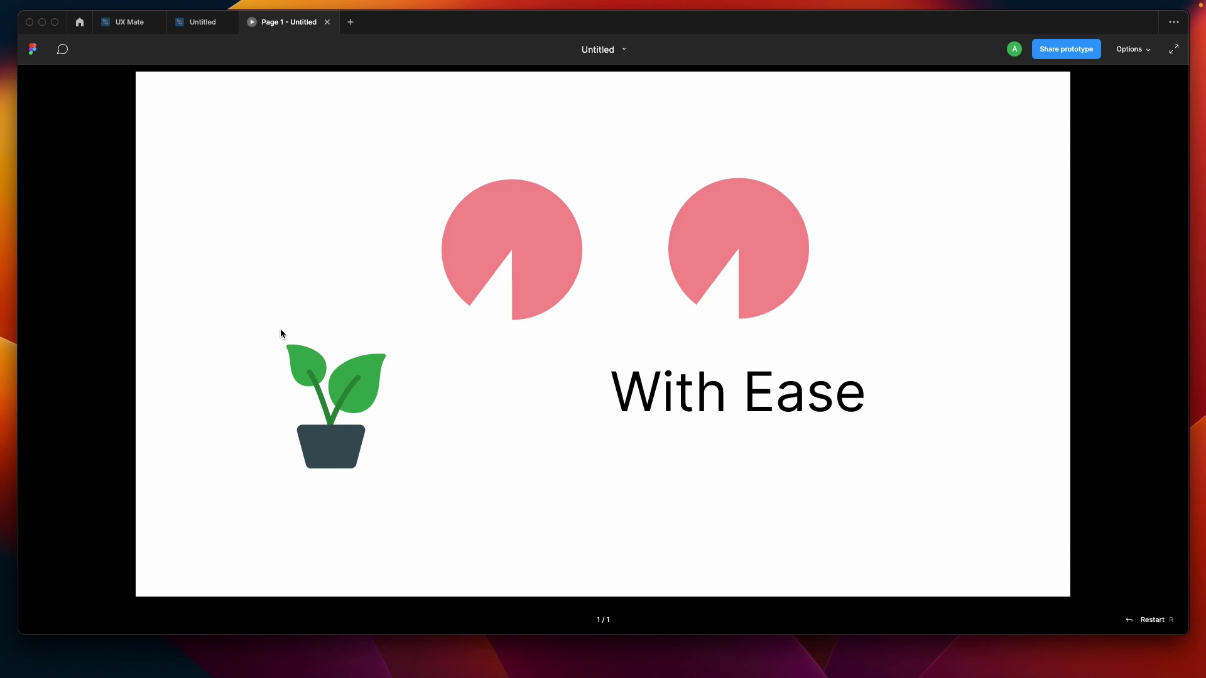